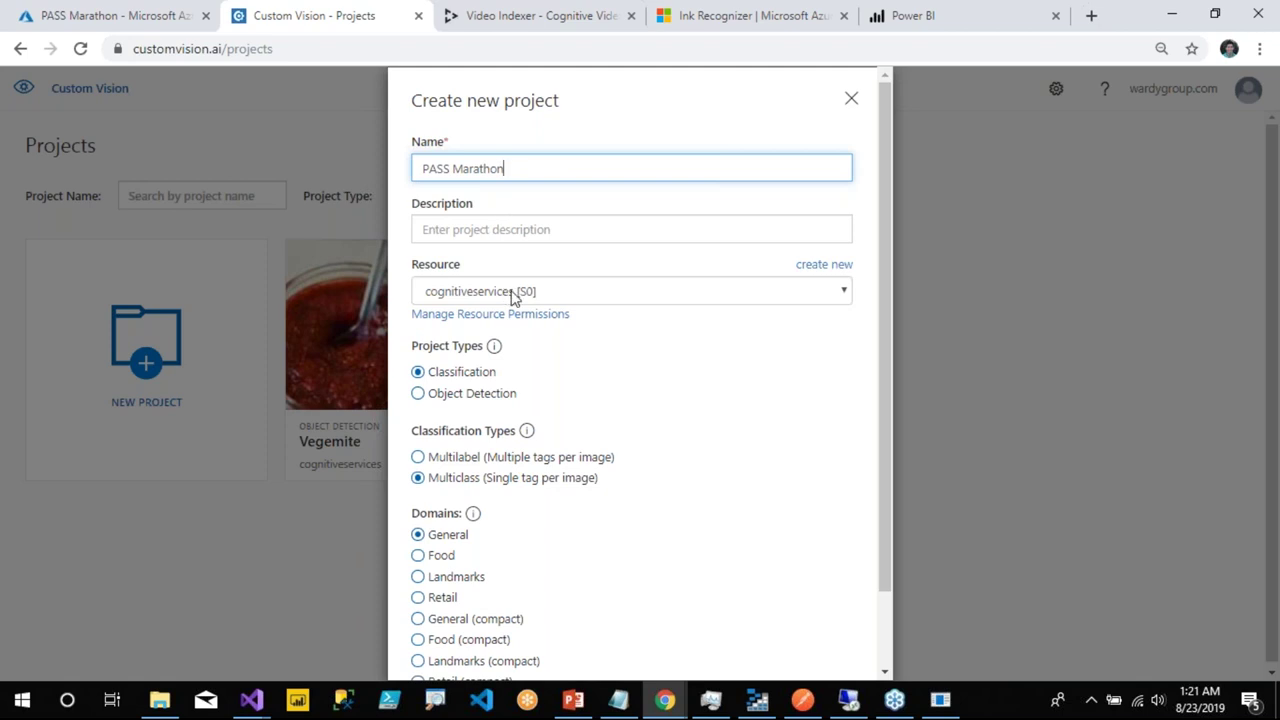
- Choose the General (compact) domain for the PASS Marathon classification project and create the project
mouse_move(495, 350)
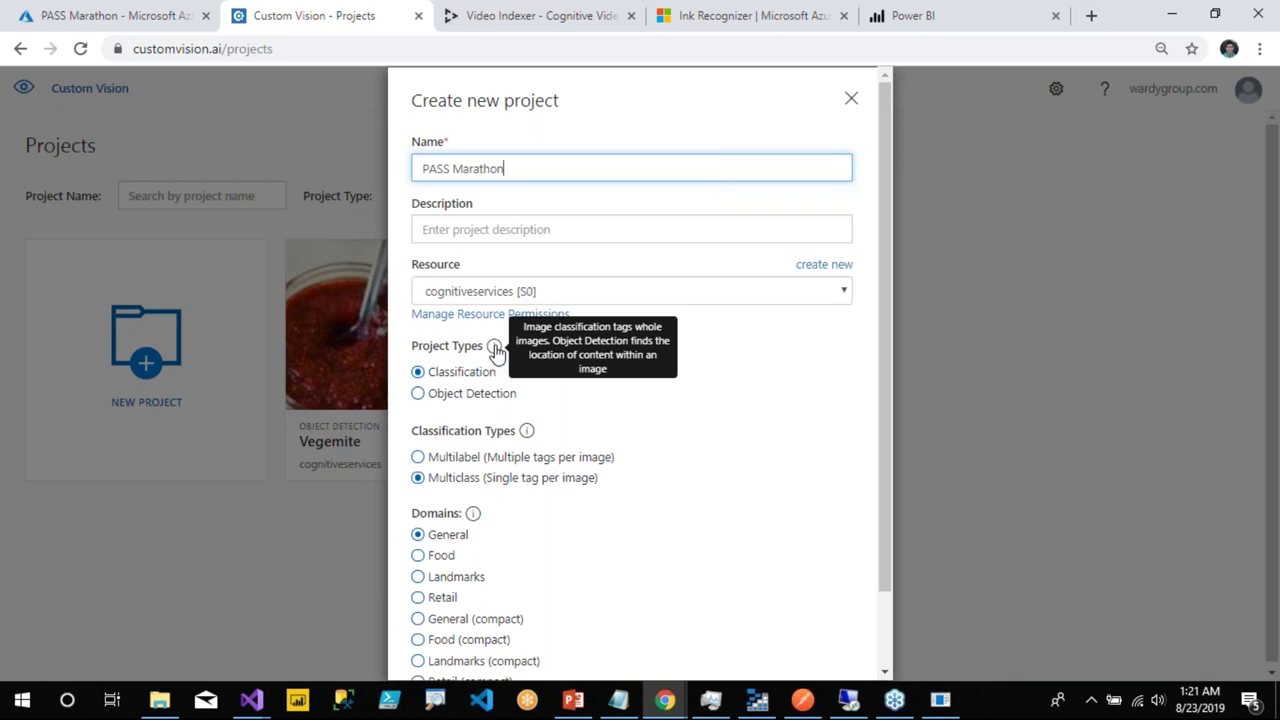
scroll(591, 363, down, 2)
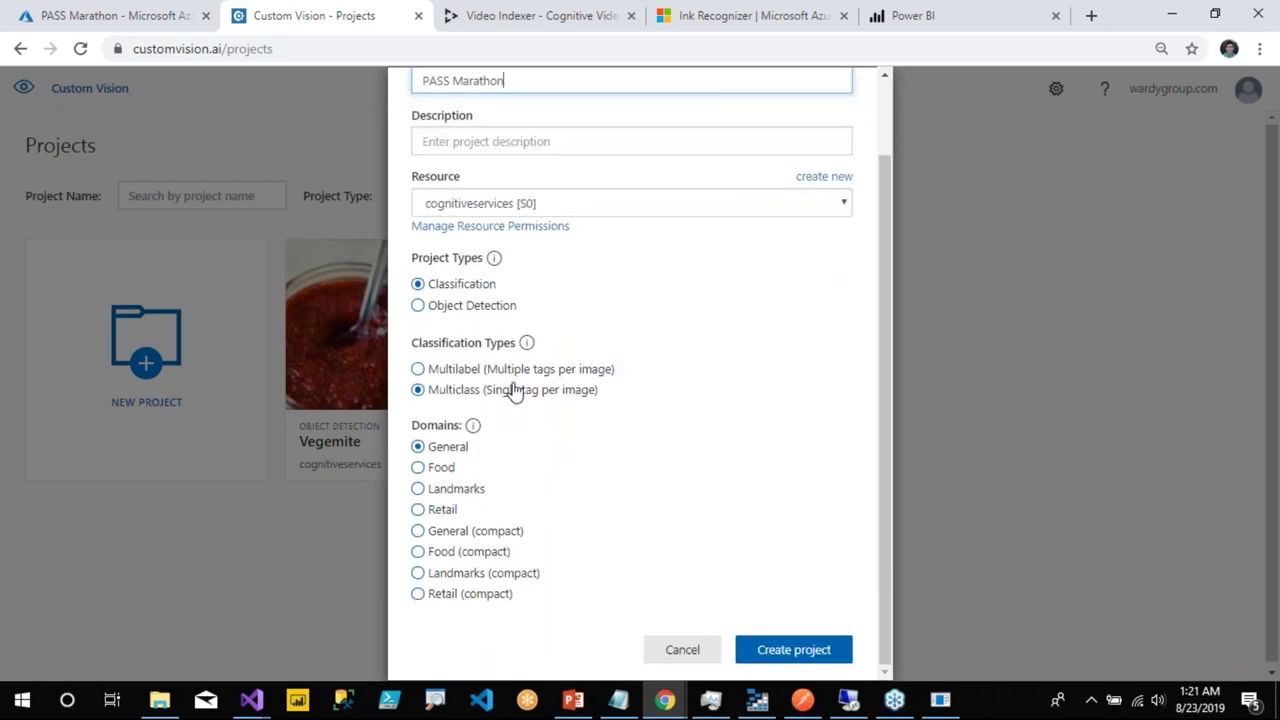
click(470, 540)
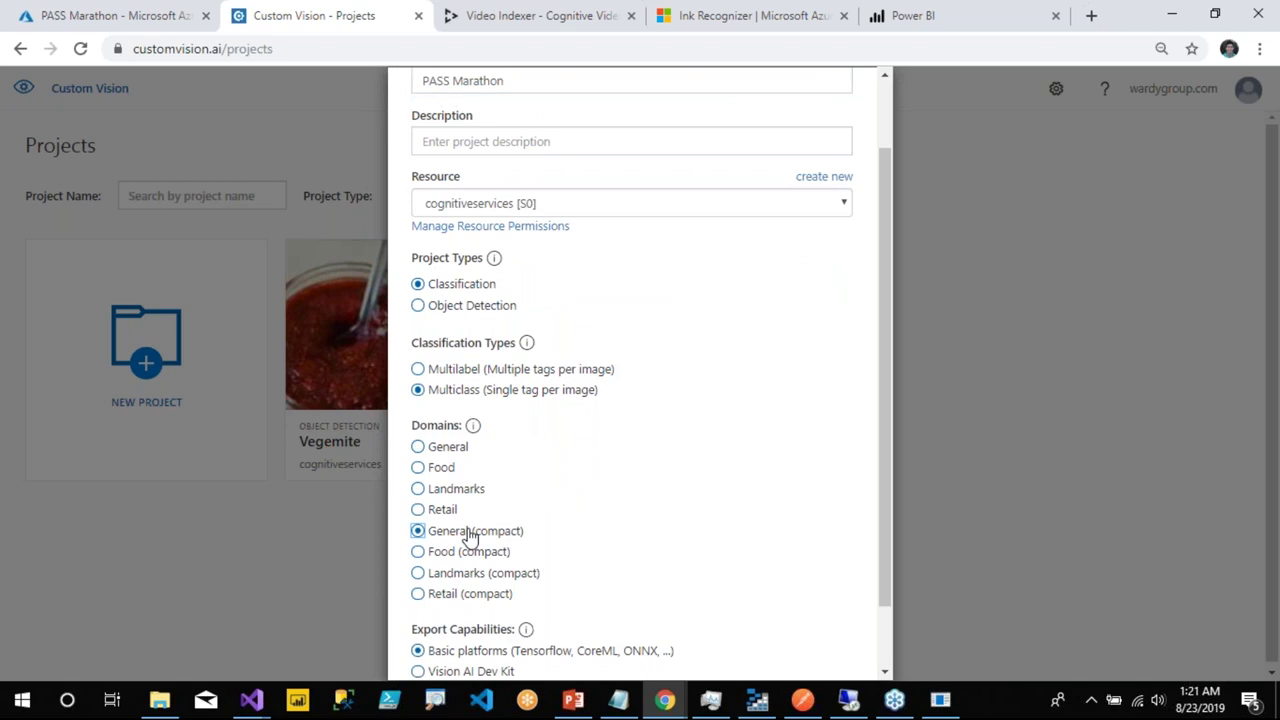
scroll(603, 440, down, 2)
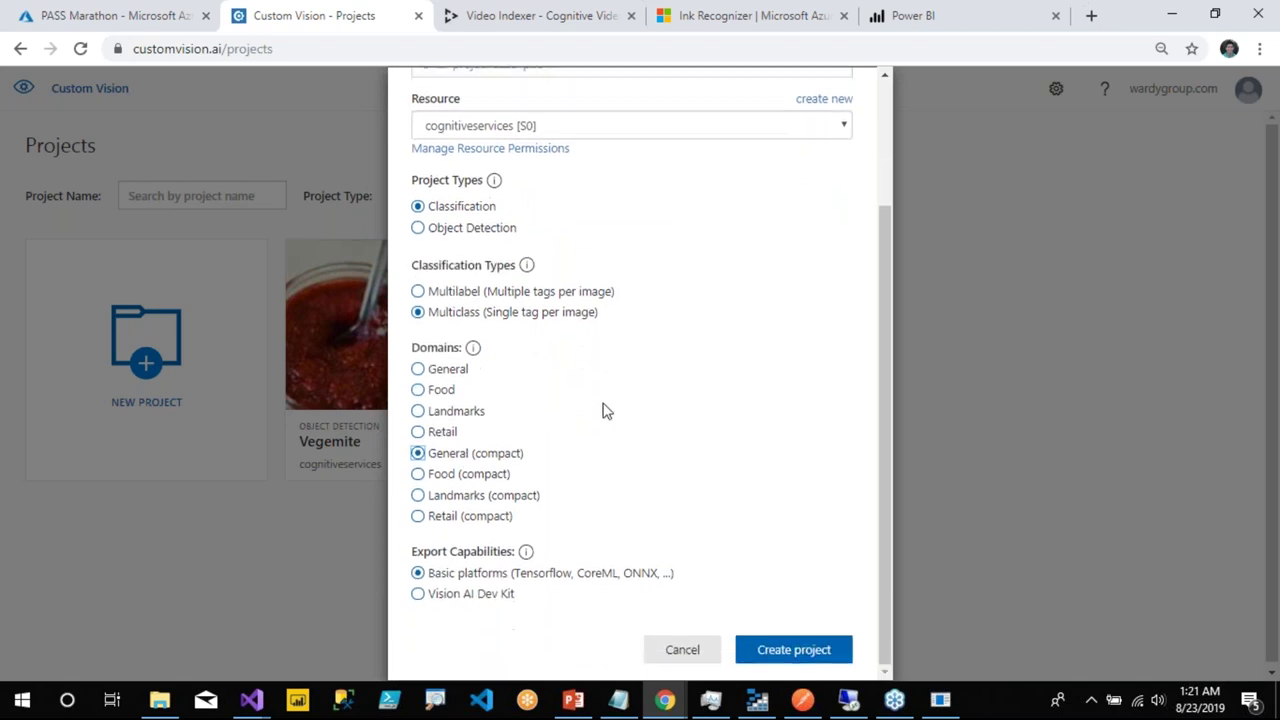
click(794, 651)
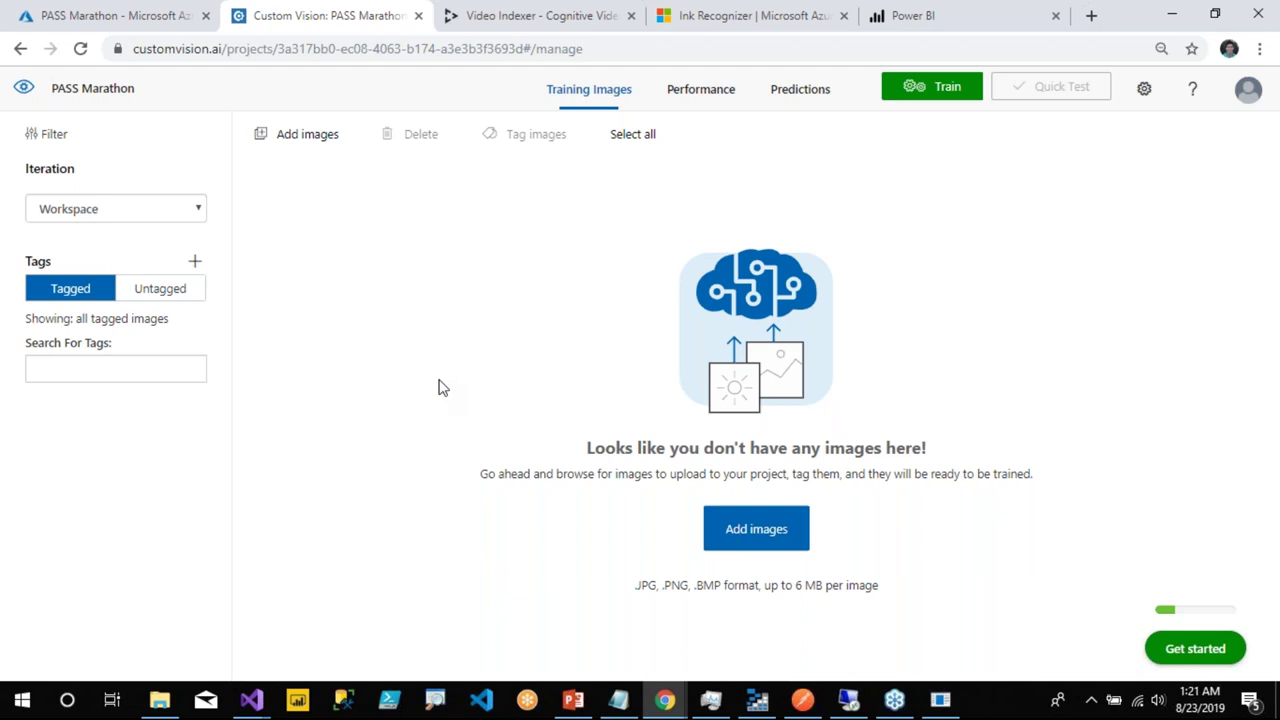
- Upload the images Jam_1.jpg through Jam_15.jpg to the project without tags
click(740, 526)
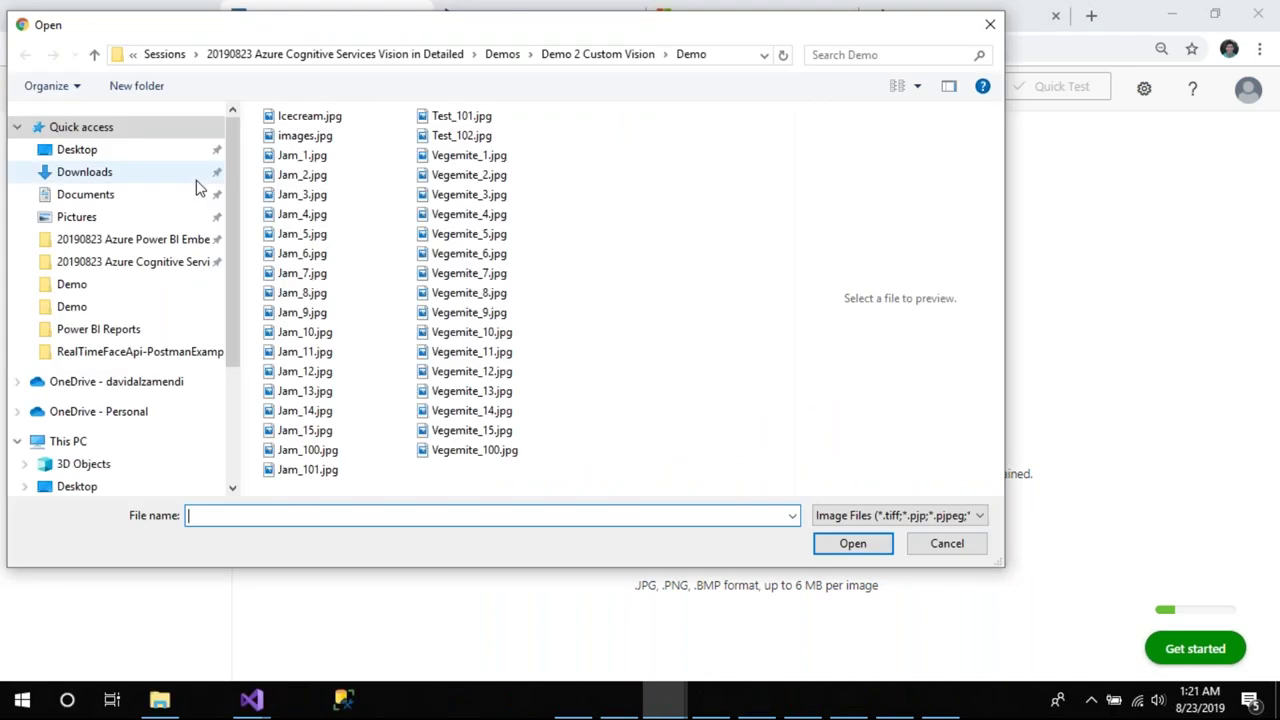
click(298, 160)
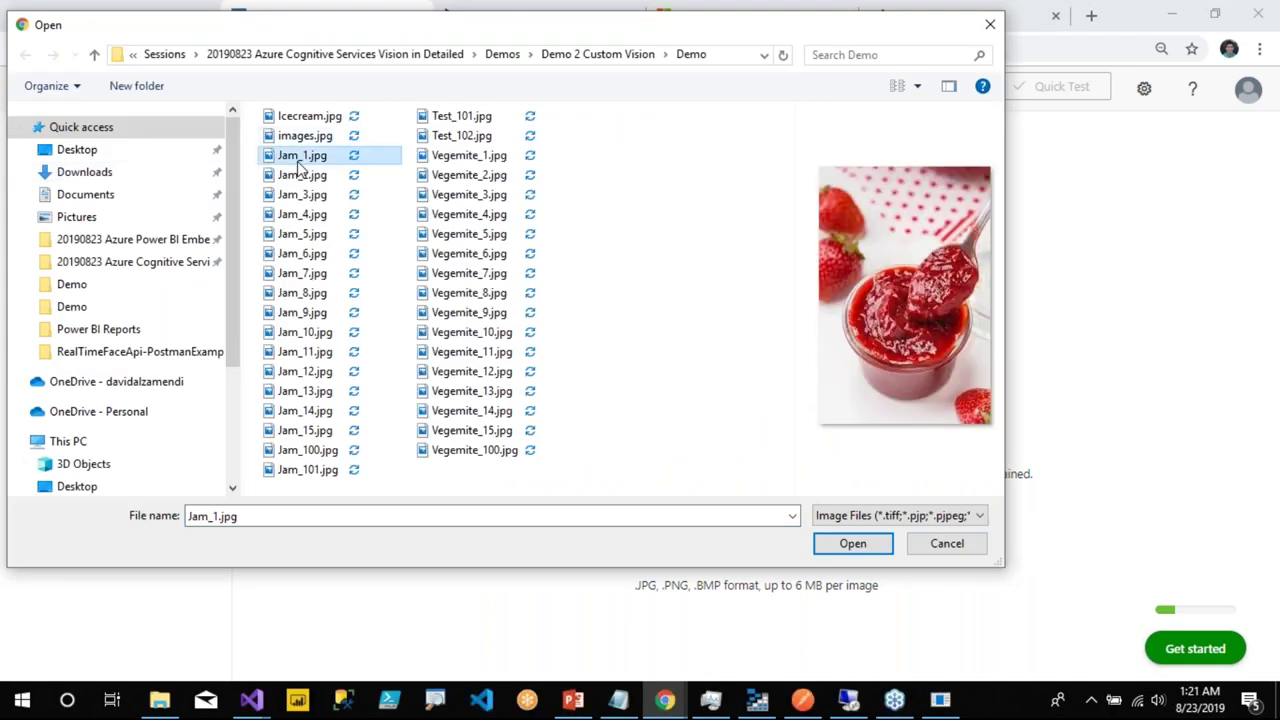
shift+click(318, 438)
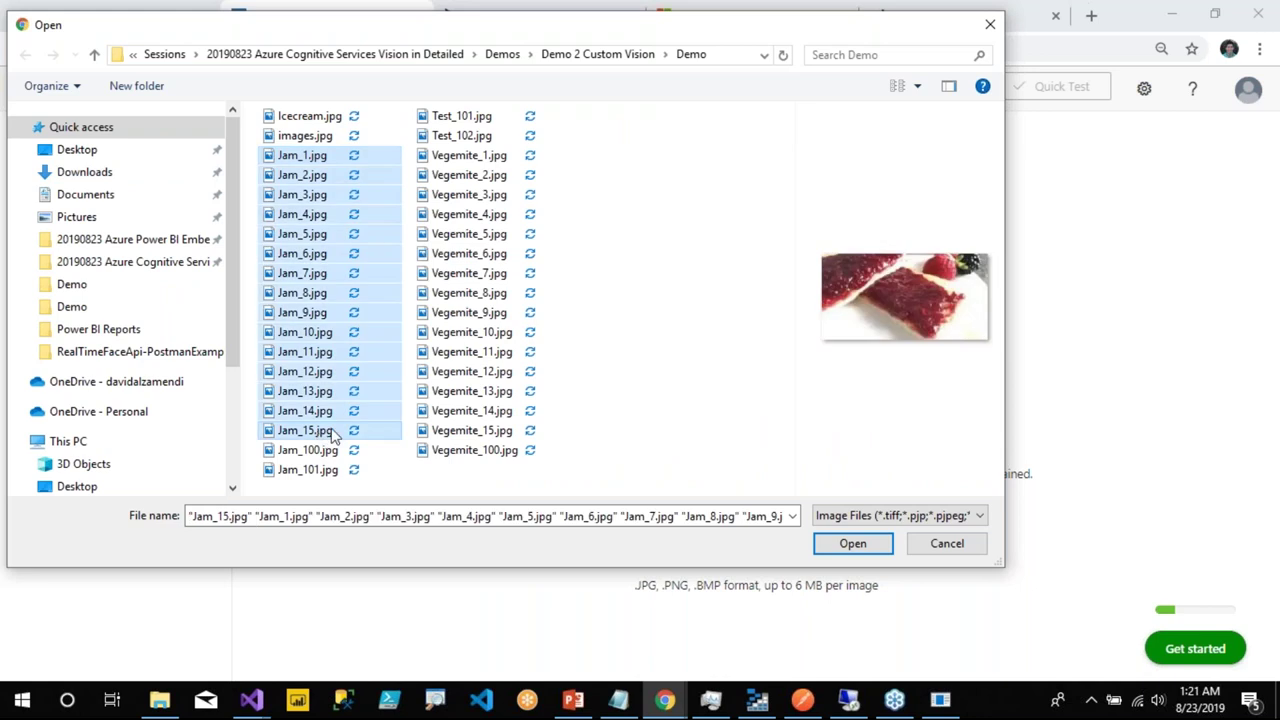
click(852, 544)
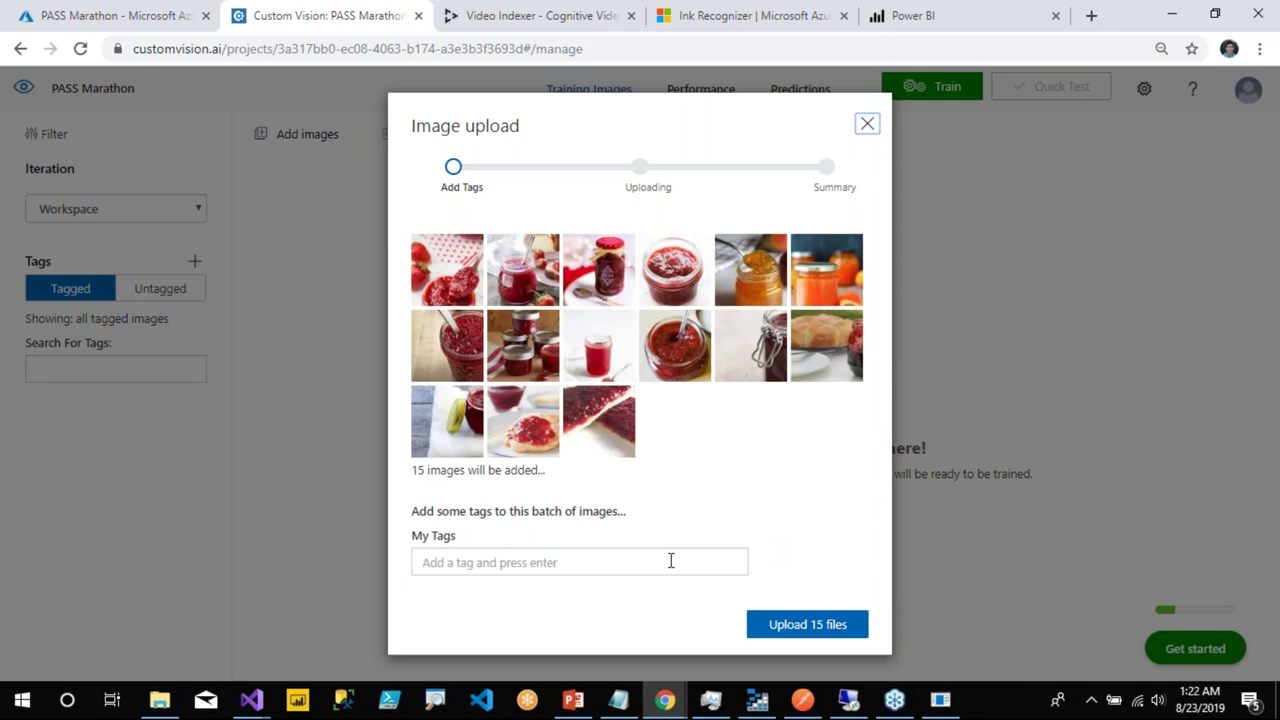
click(808, 624)
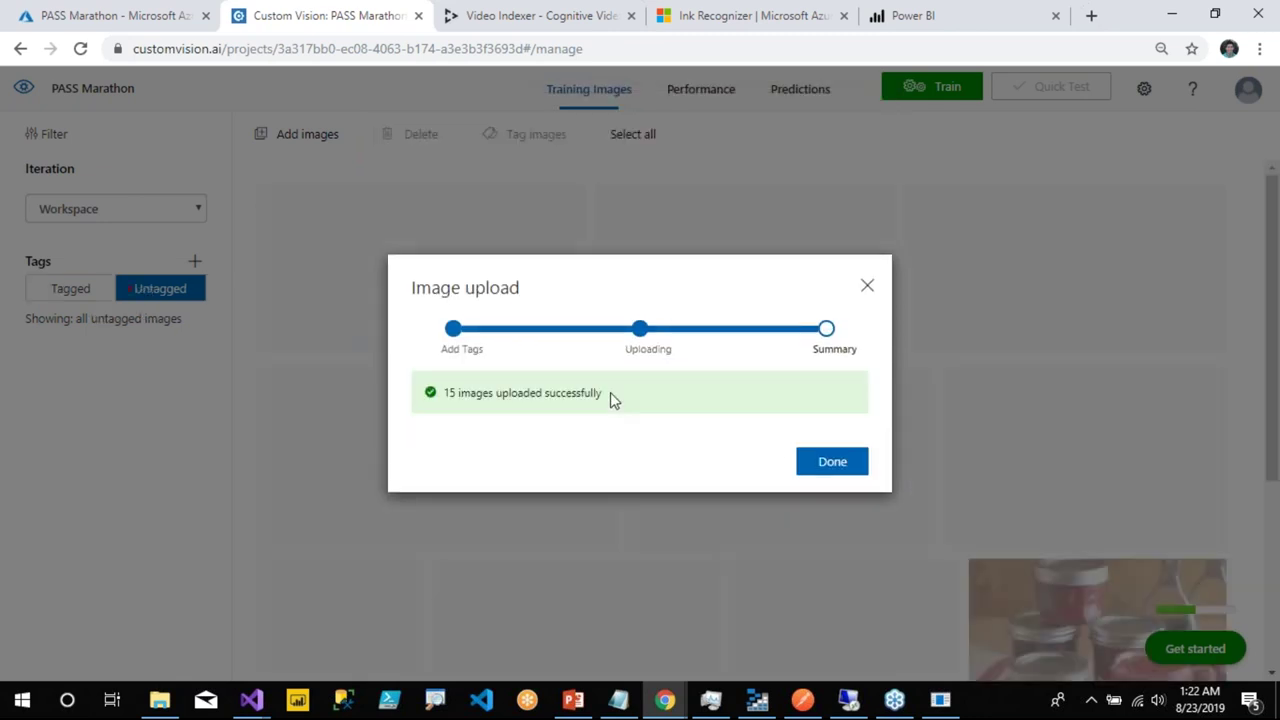
click(840, 465)
- Try to tag the image of jam spread on toast as Jam and close its details
click(420, 268)
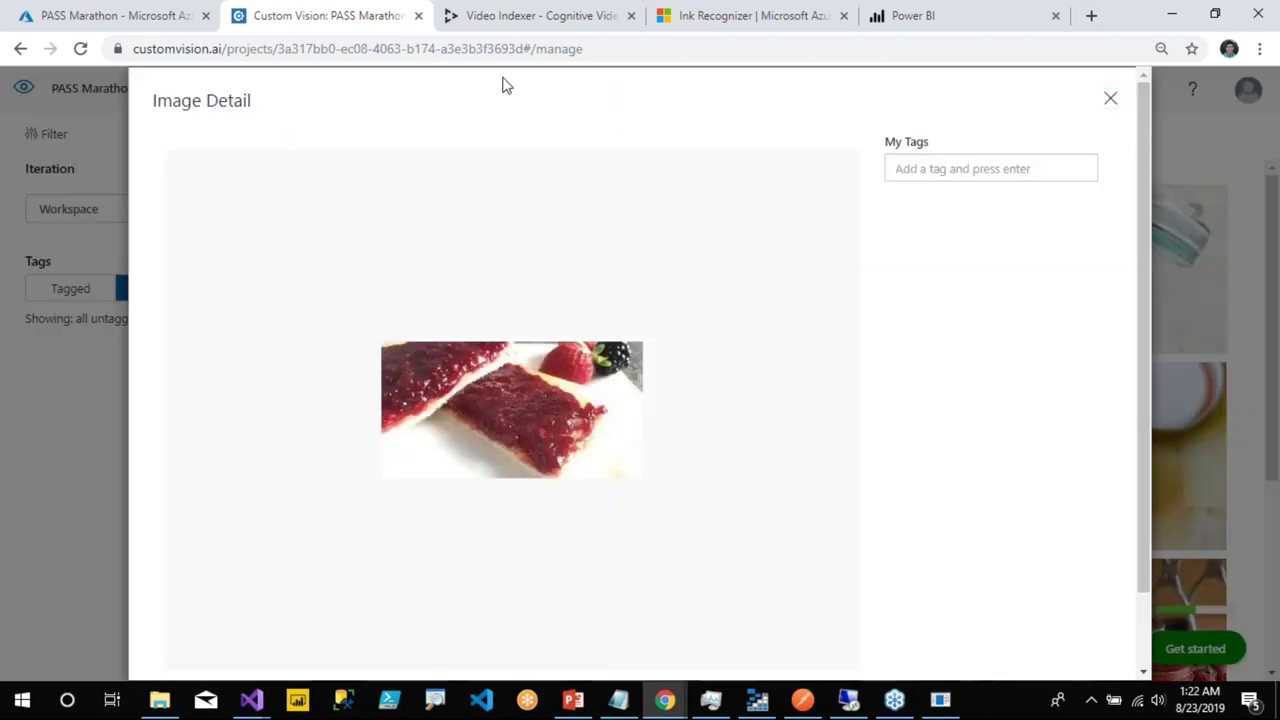
click(930, 172)
text(JAM)
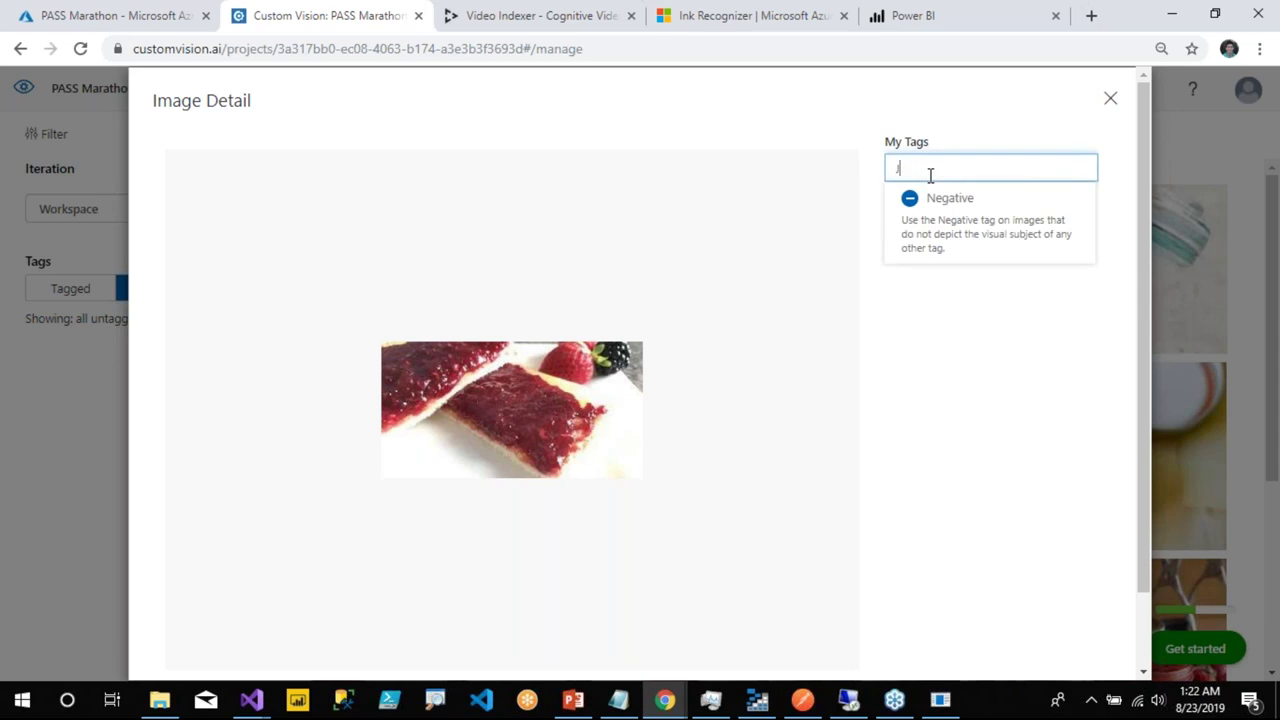
key(ctrl+a)
text(Jame)
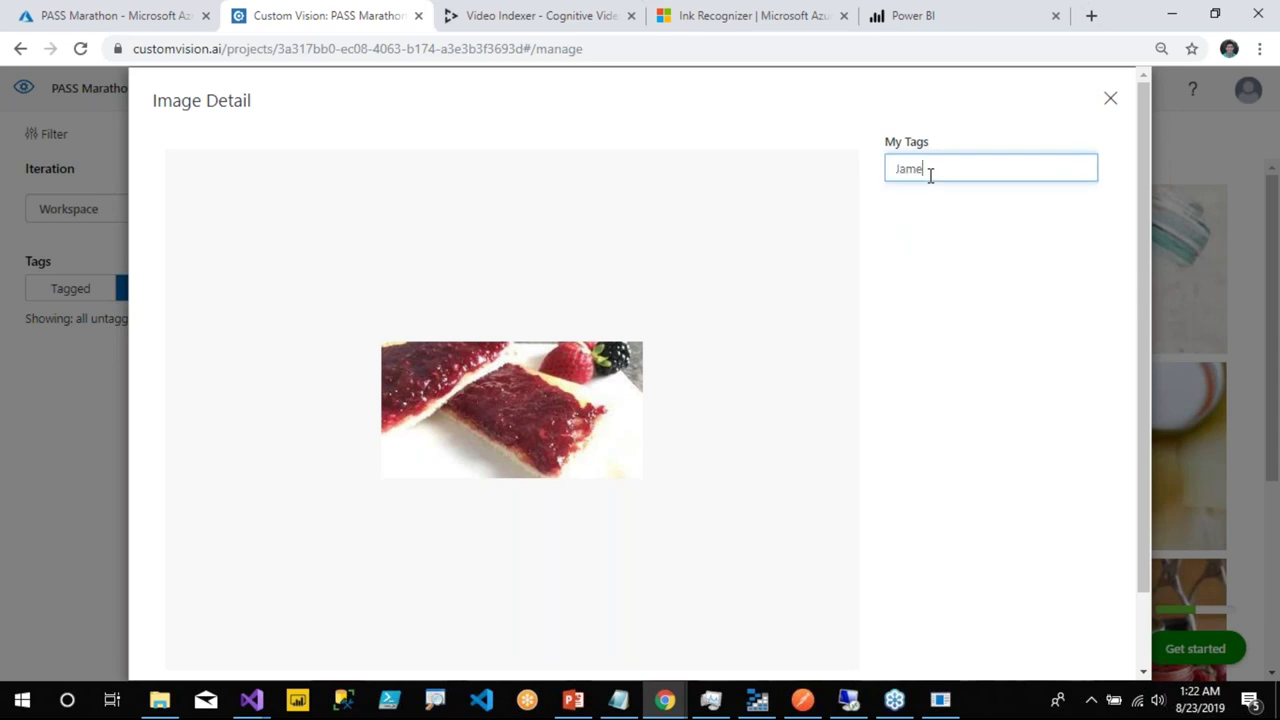
key(BackSpace)
click(585, 85)
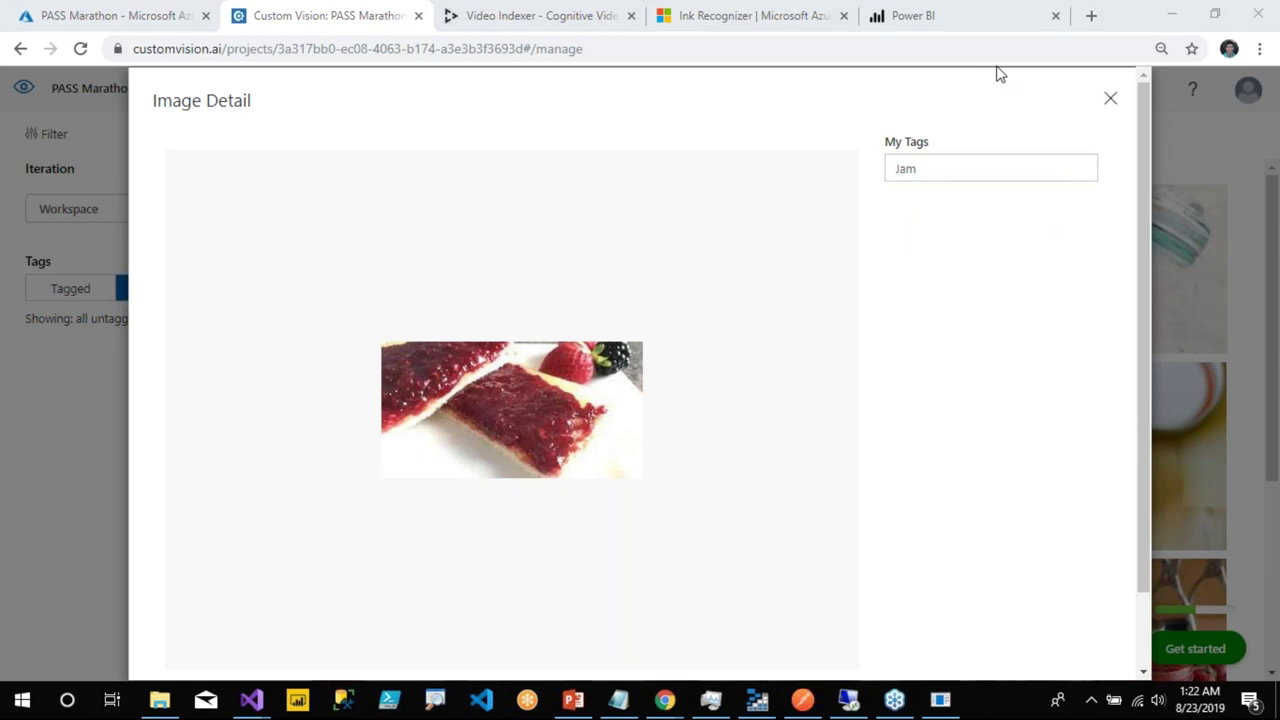
click(518, 397)
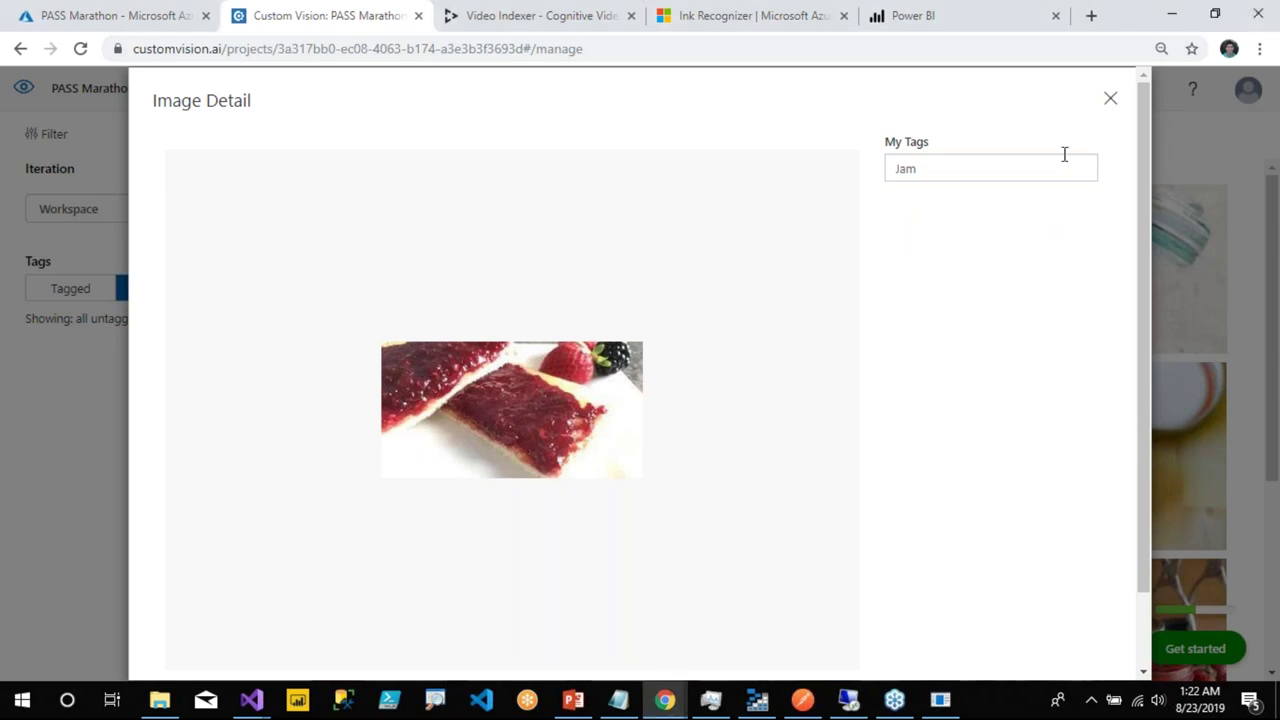
click(1107, 100)
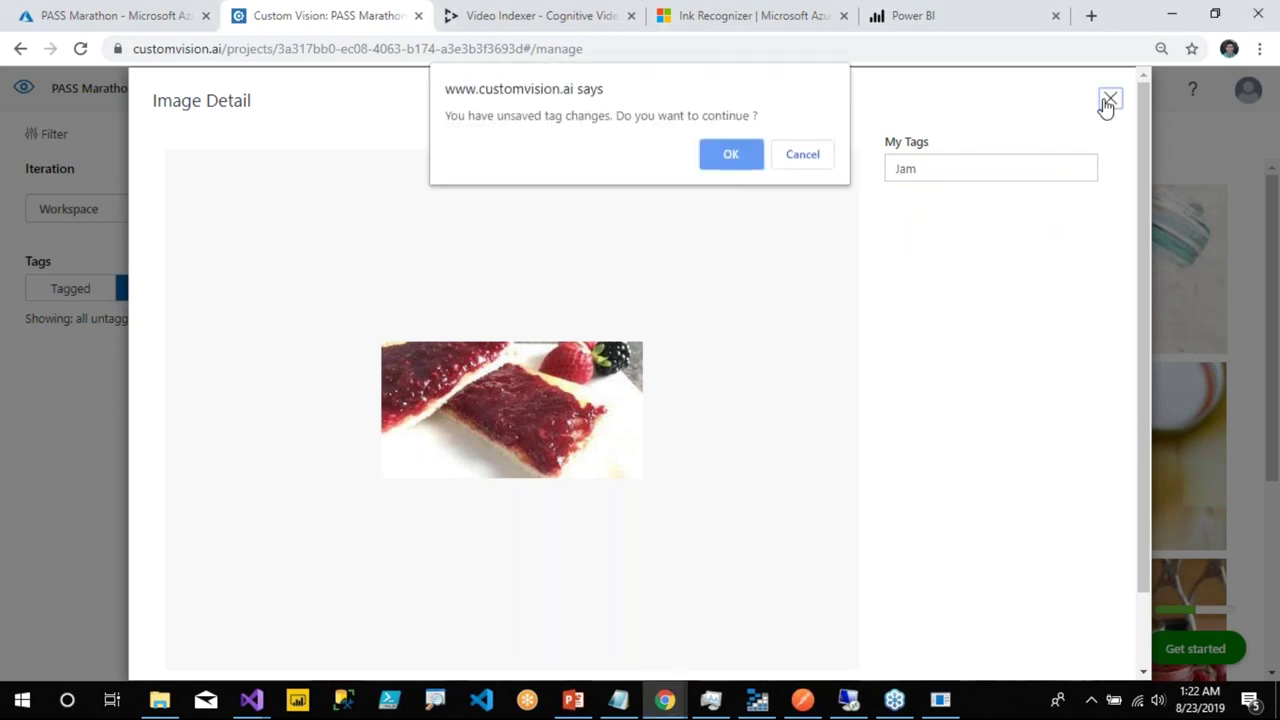
click(730, 156)
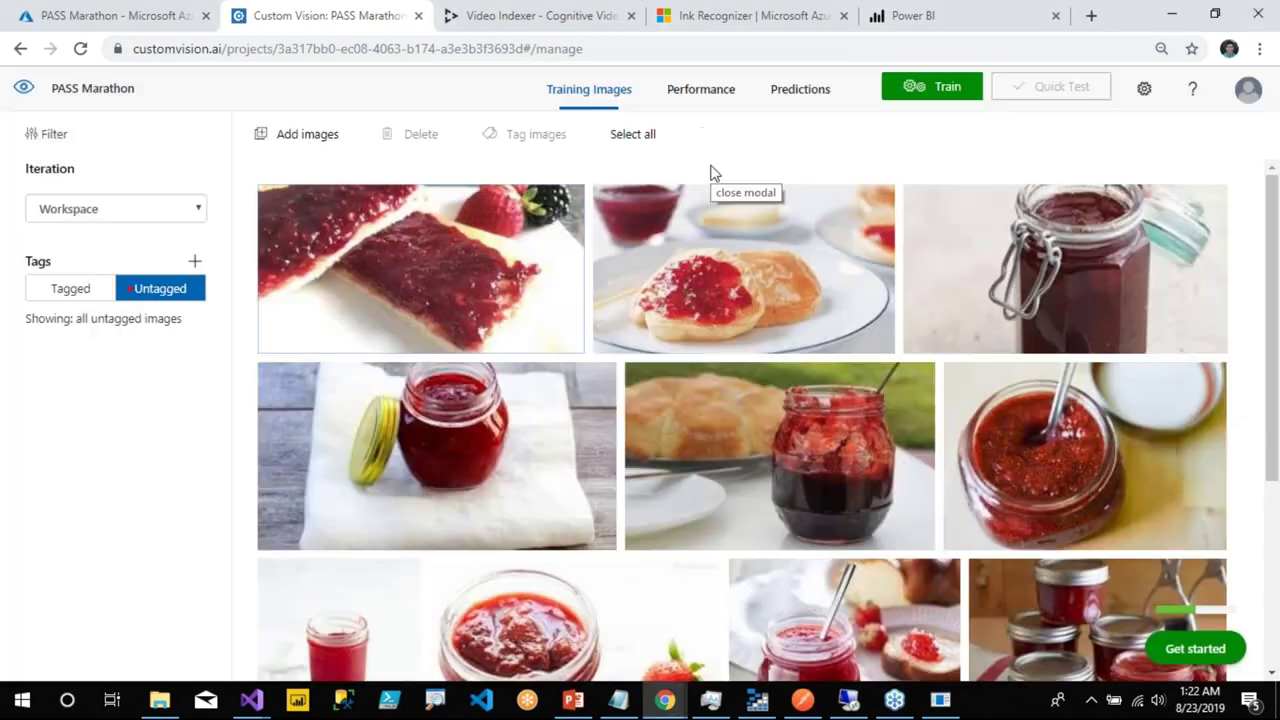
- Add the tag Jam to the image of jam-topped pancakes on a plate and save it
click(740, 297)
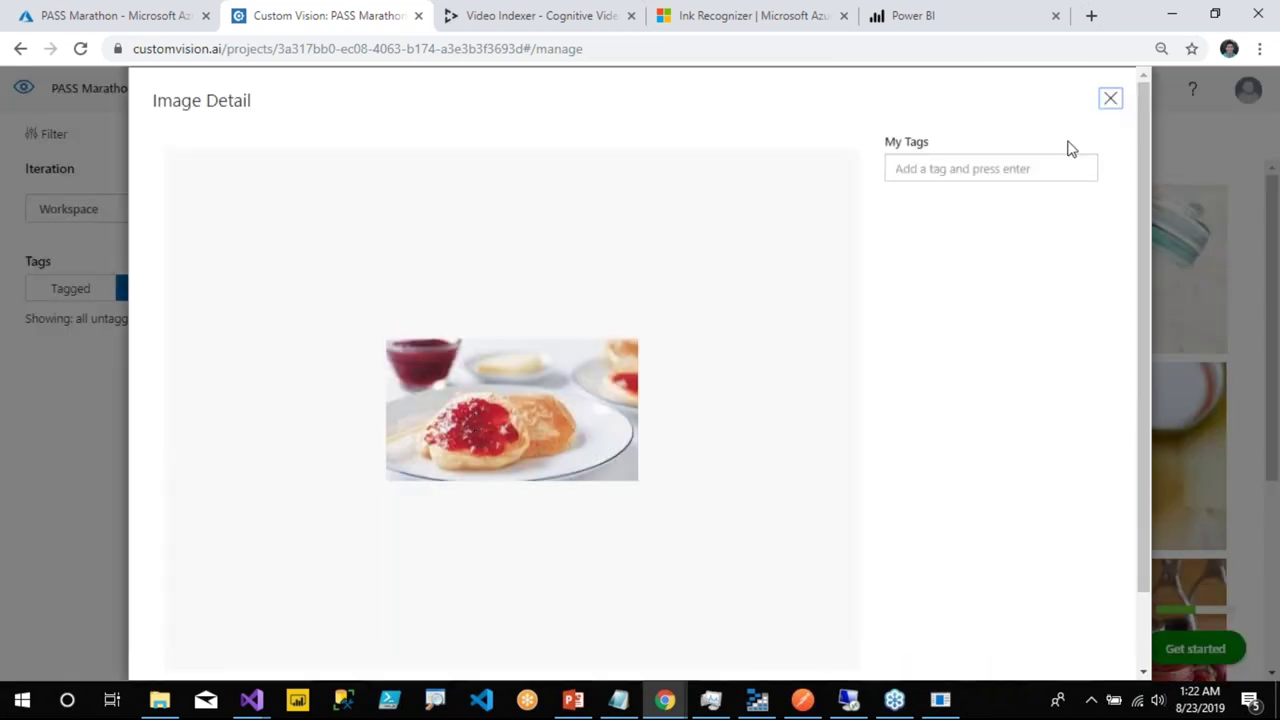
click(1040, 168)
text(Jam)
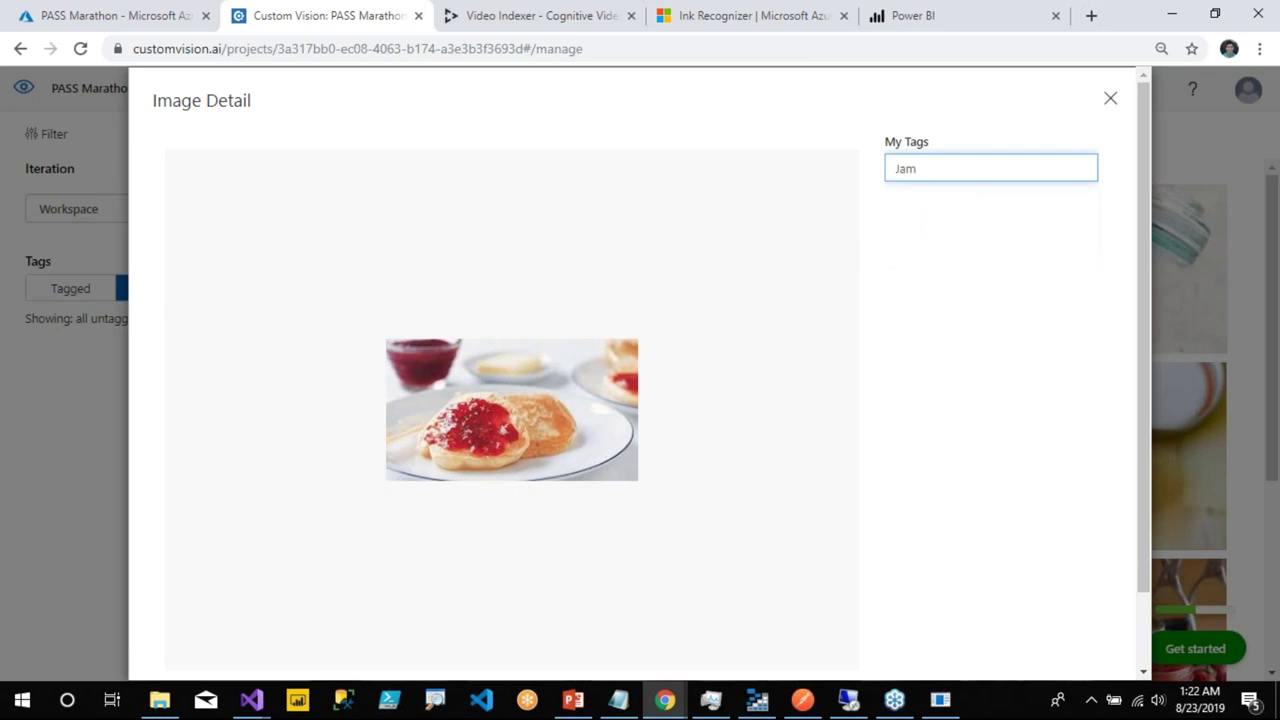
key(Return)
click(1111, 108)
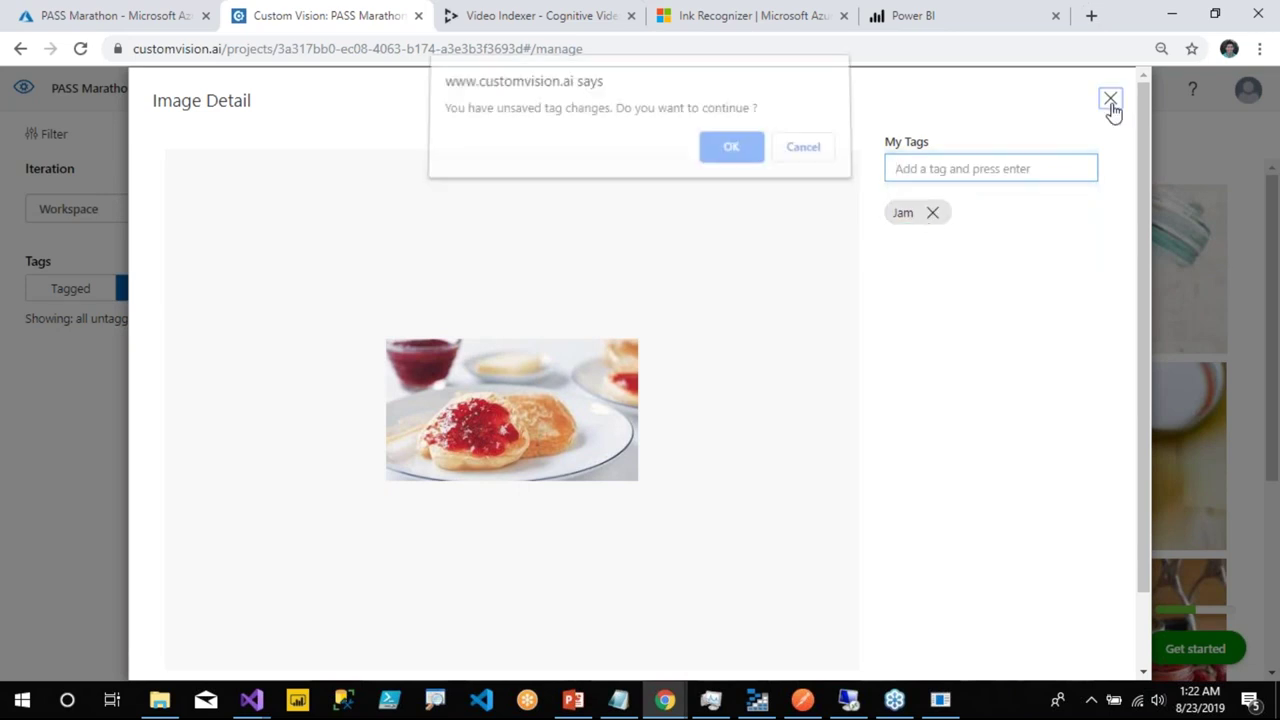
click(797, 150)
scroll(1075, 410, down, 2)
key(ctrl+minus)
key(ctrl+minus)
key(ctrl+minus)
key(ctrl+minus)
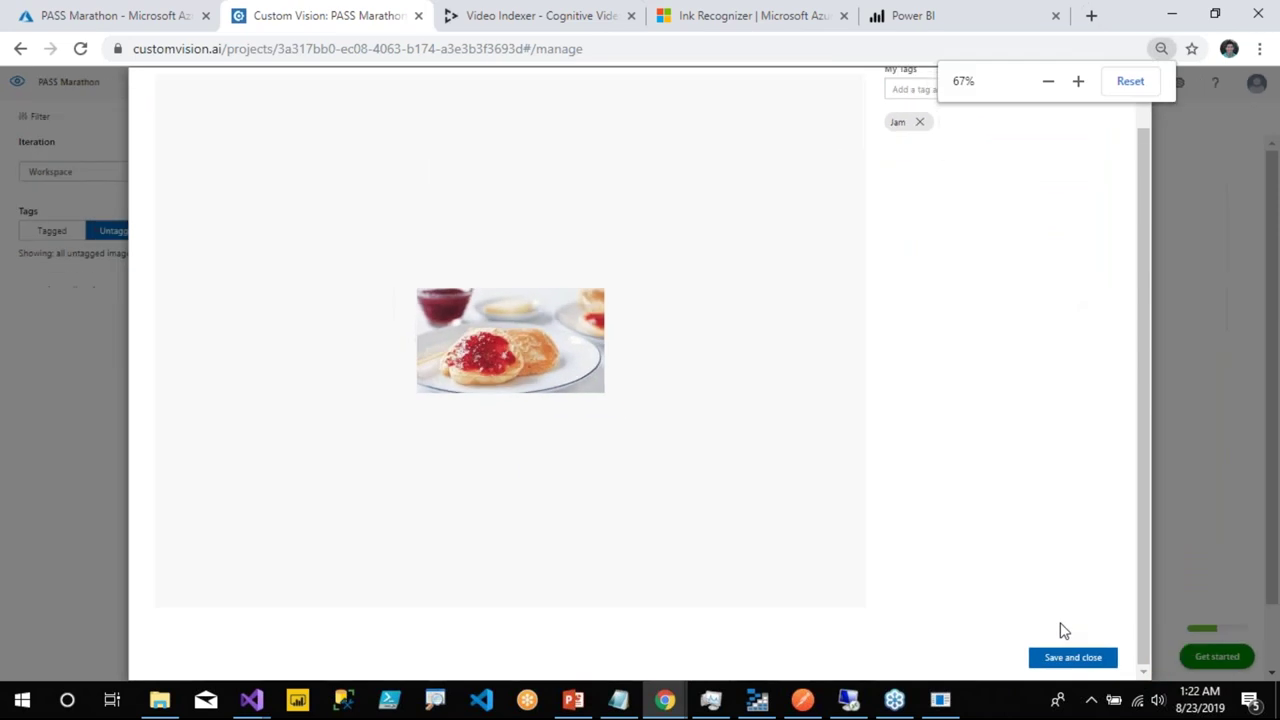
click(1073, 657)
key(ctrl+0)
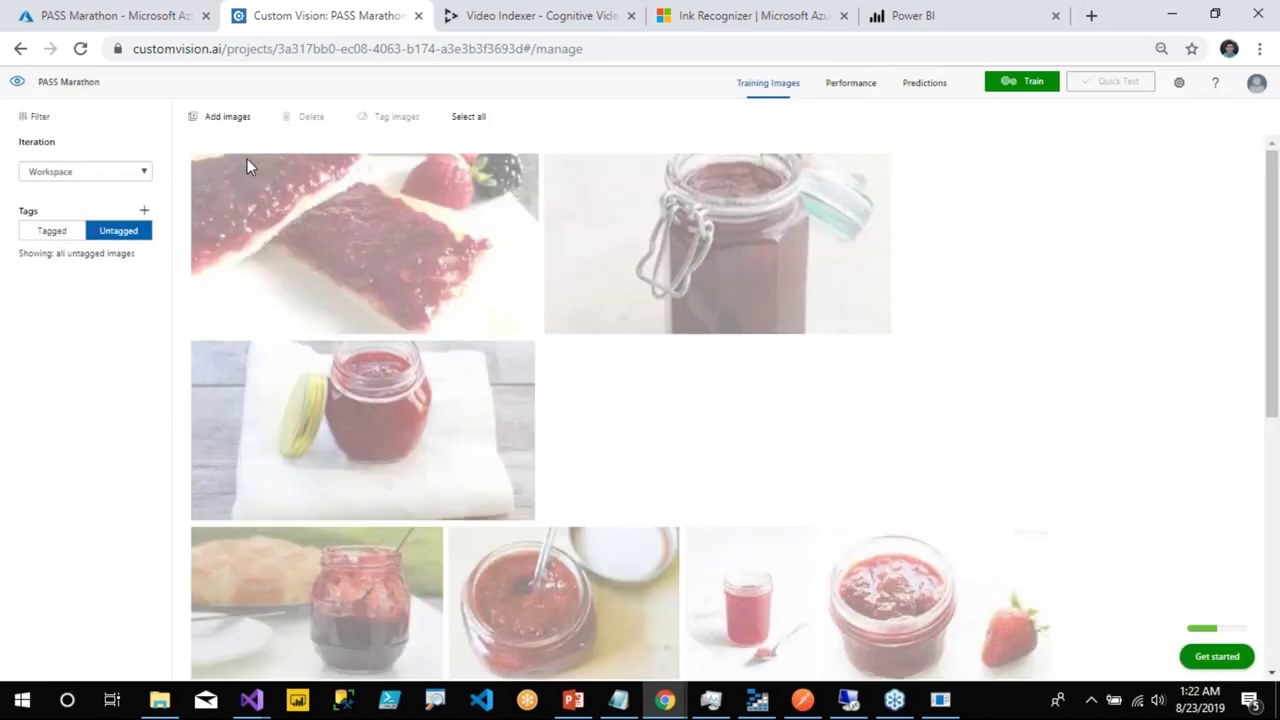
click(229, 118)
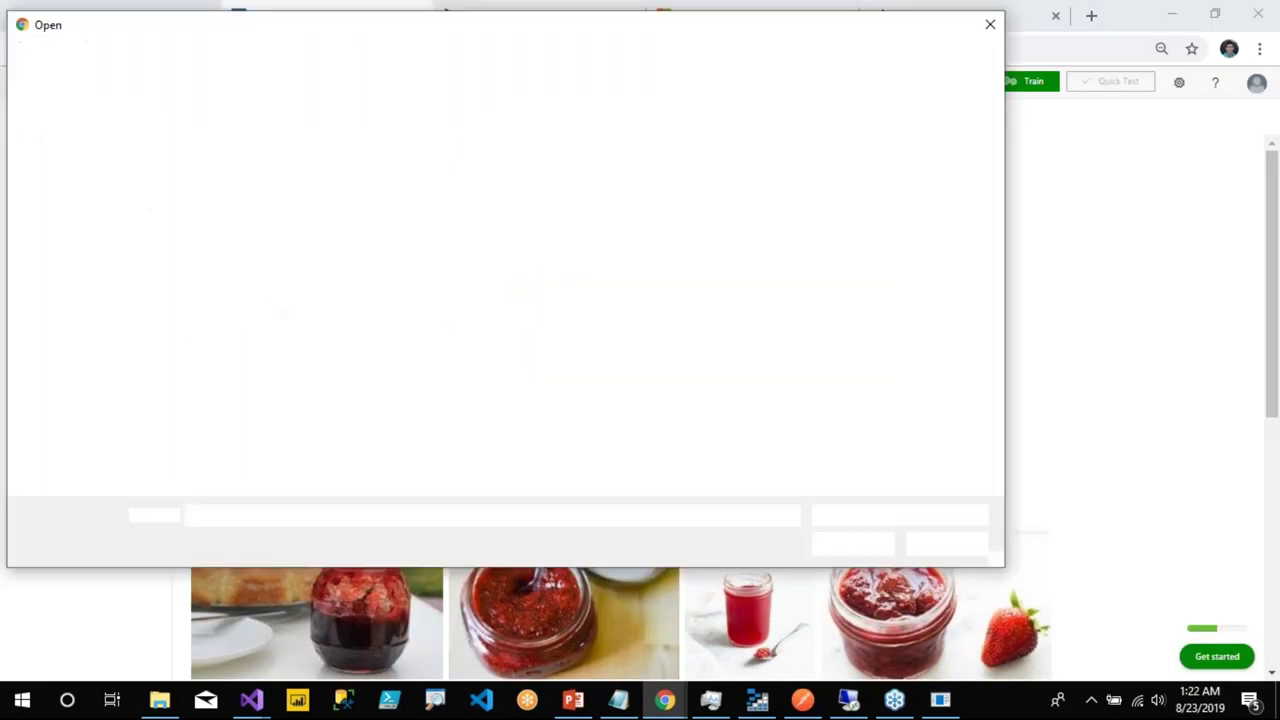
click(488, 156)
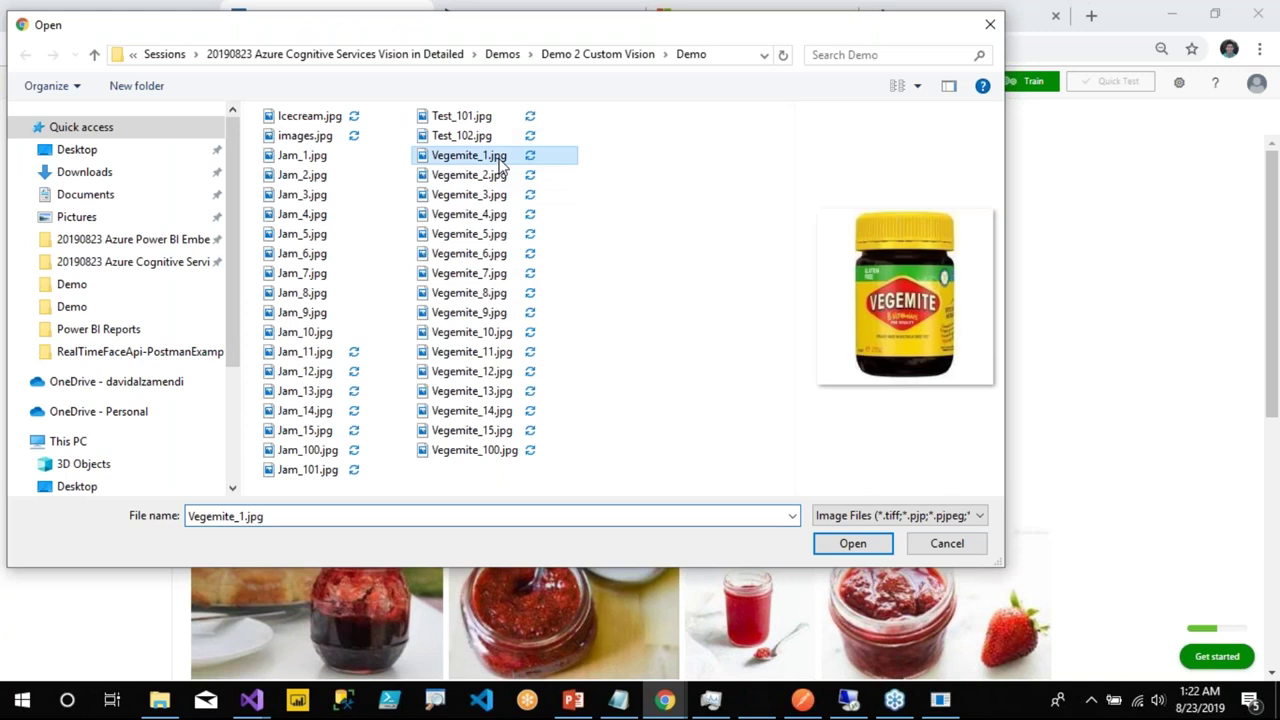
shift+click(487, 430)
click(856, 546)
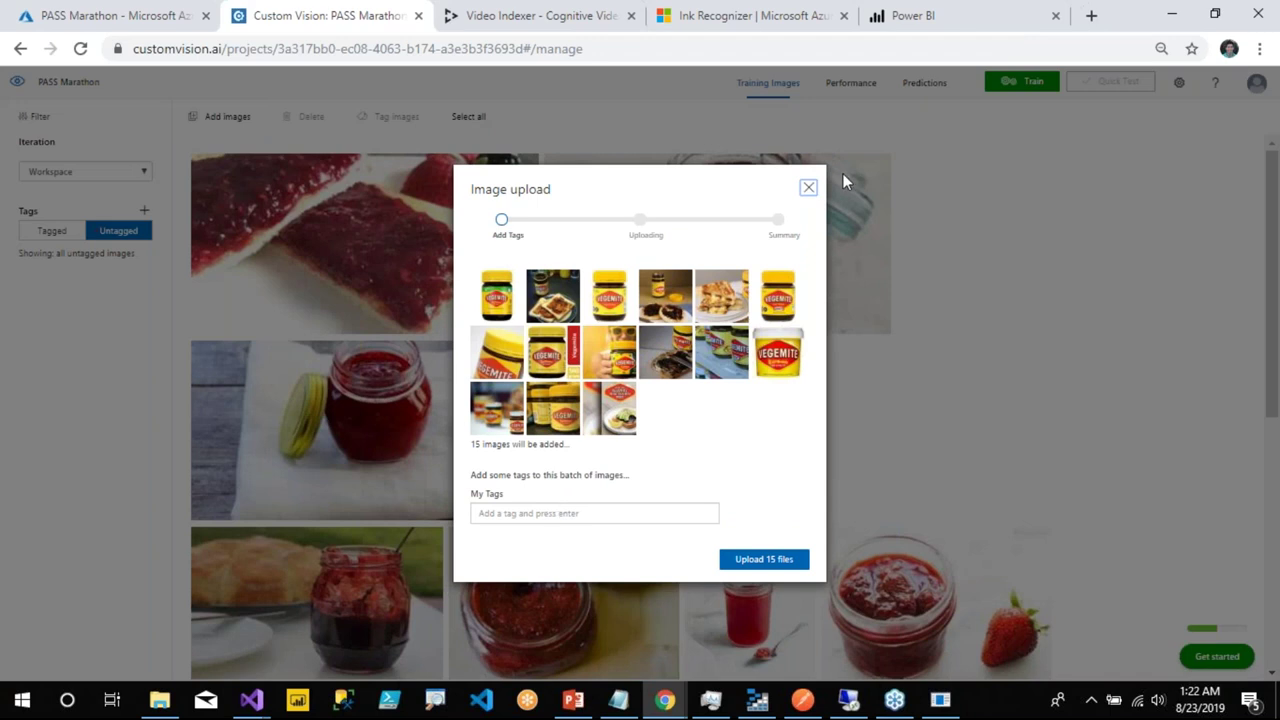
click(808, 189)
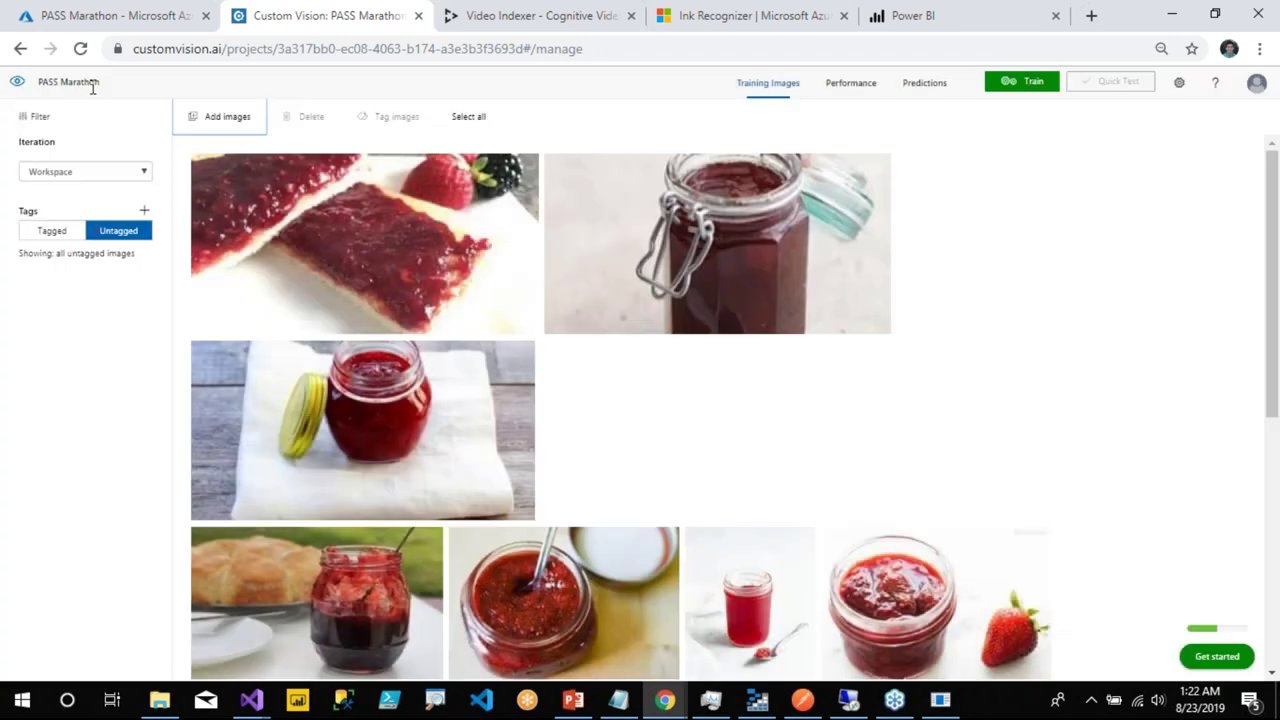
- Open the existing Vegemite project and view the performance results of its trained iteration
click(21, 85)
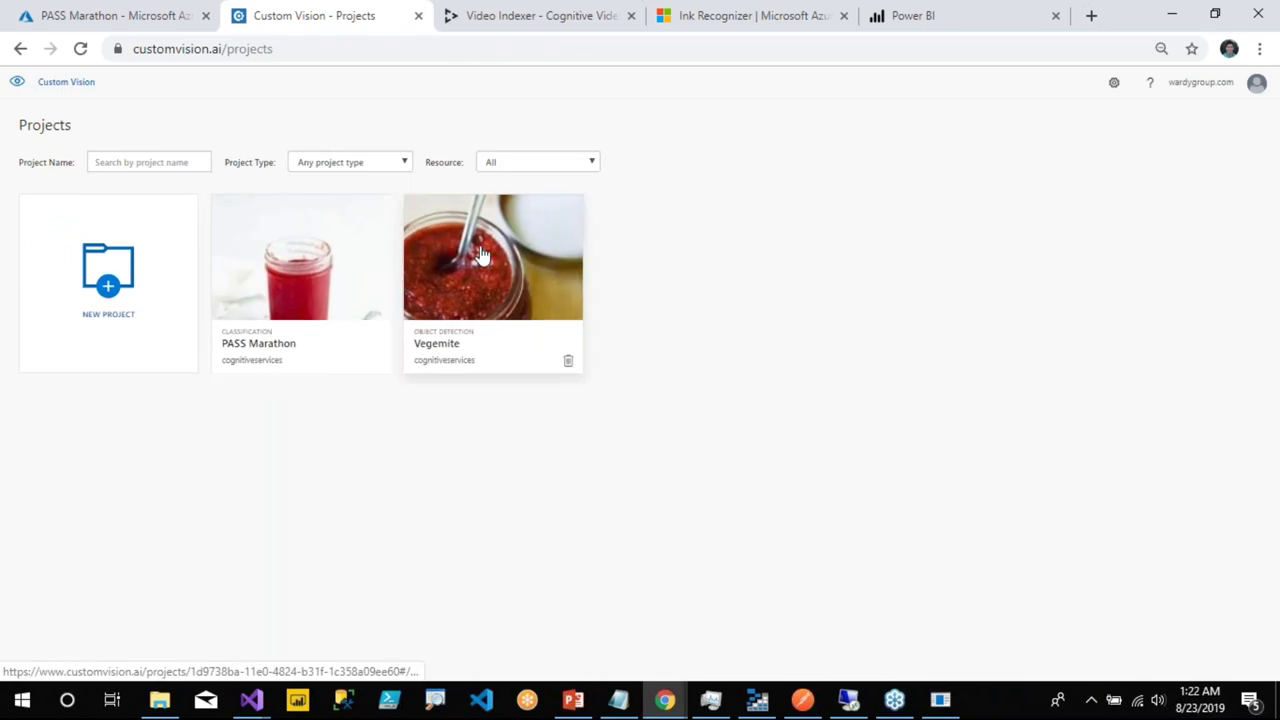
click(480, 256)
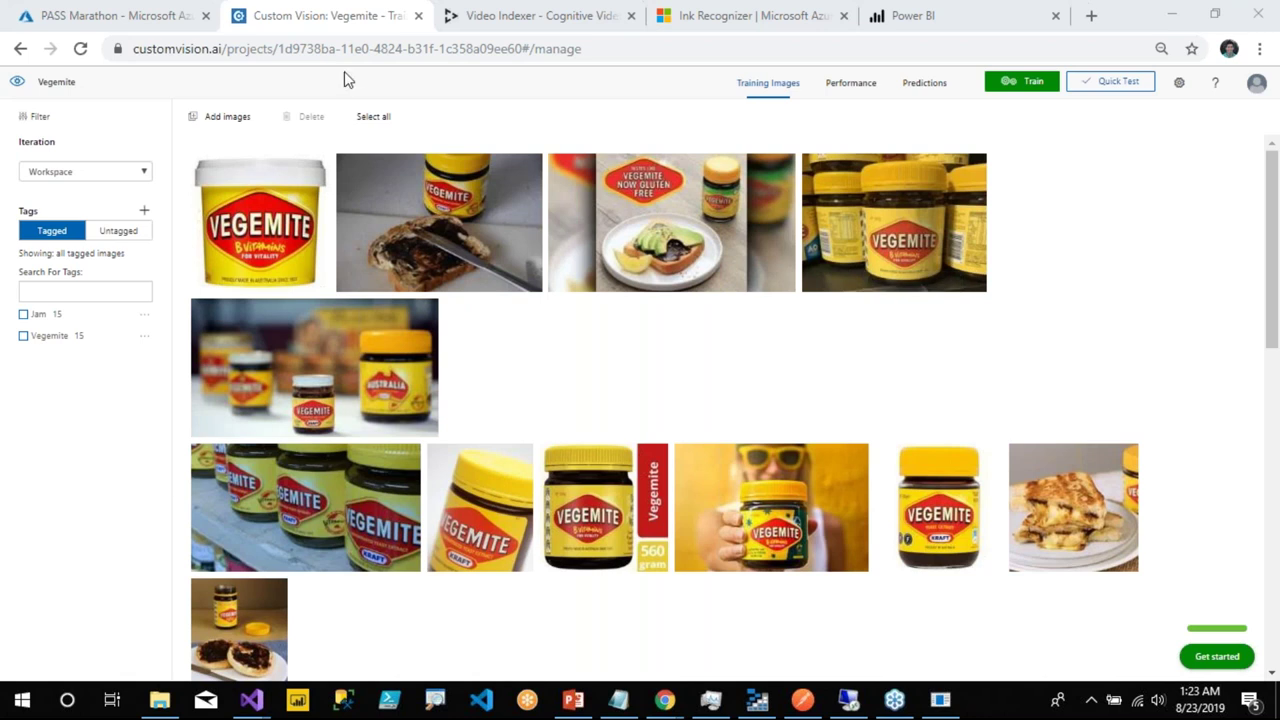
click(845, 86)
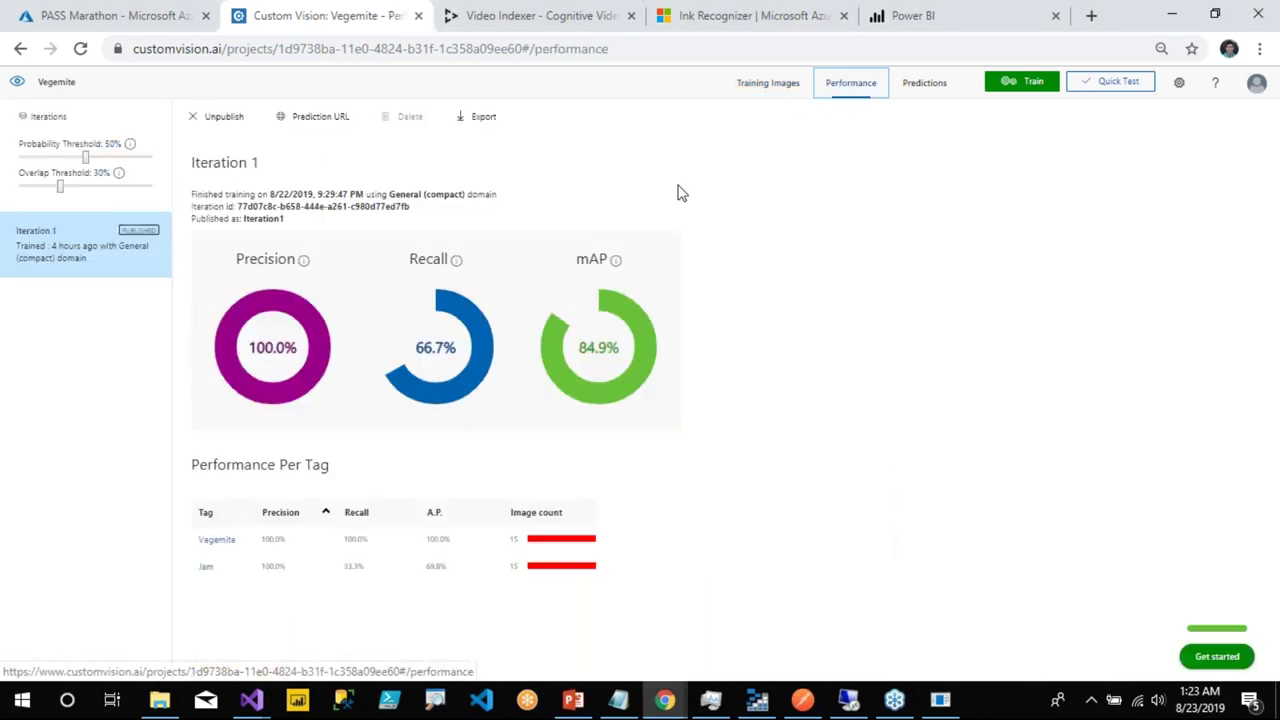
- Switch to PowerPoint, present the Demo slide full screen with the laser pointer, and end the slide show
mouse_move(583, 707)
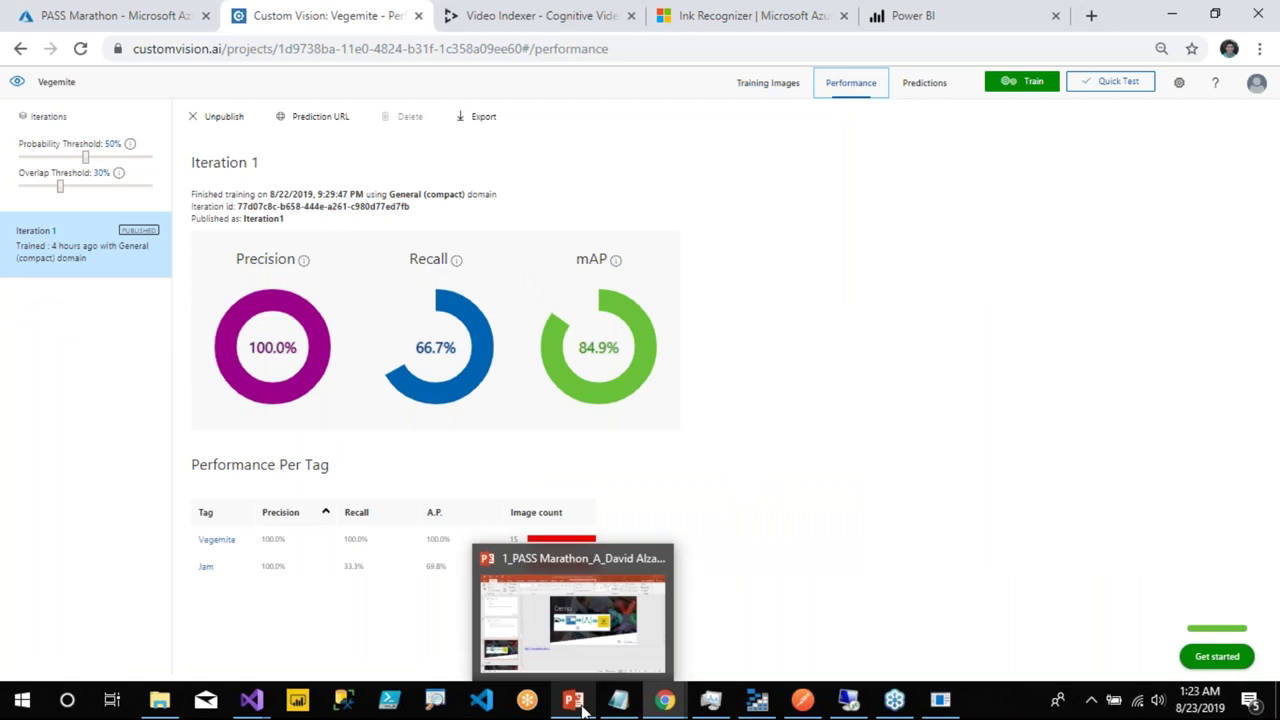
click(580, 657)
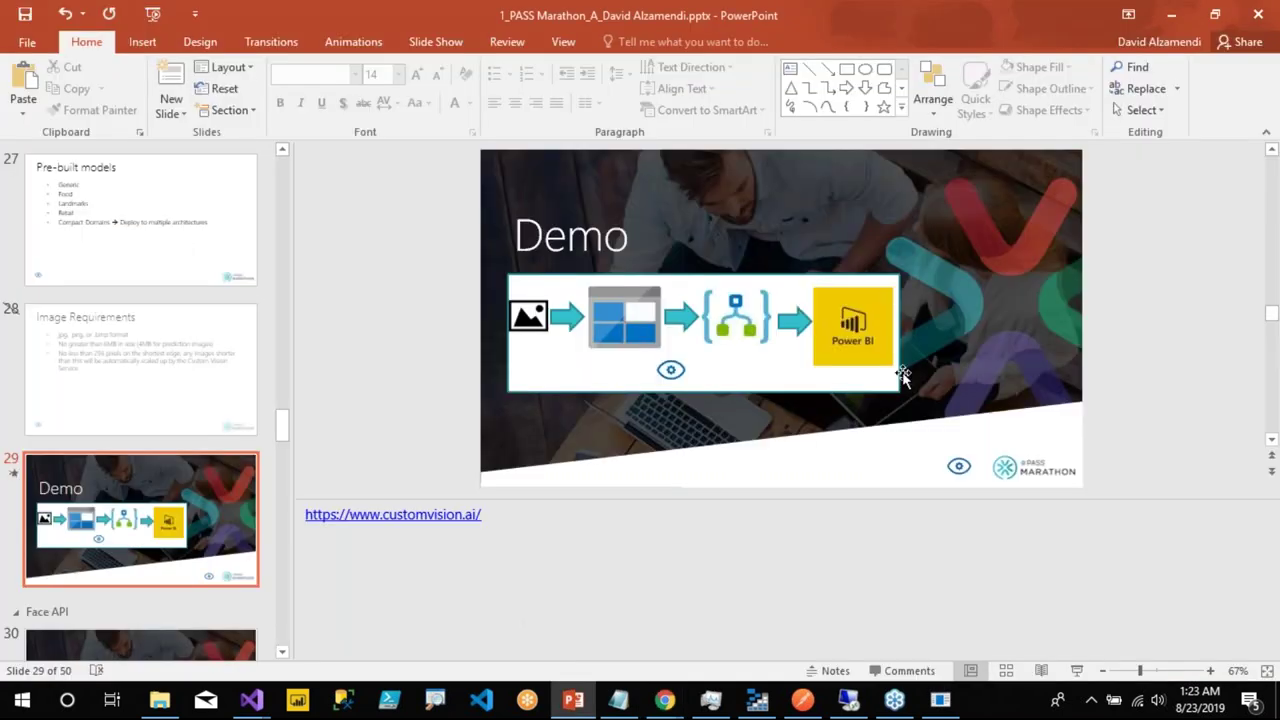
click(1078, 671)
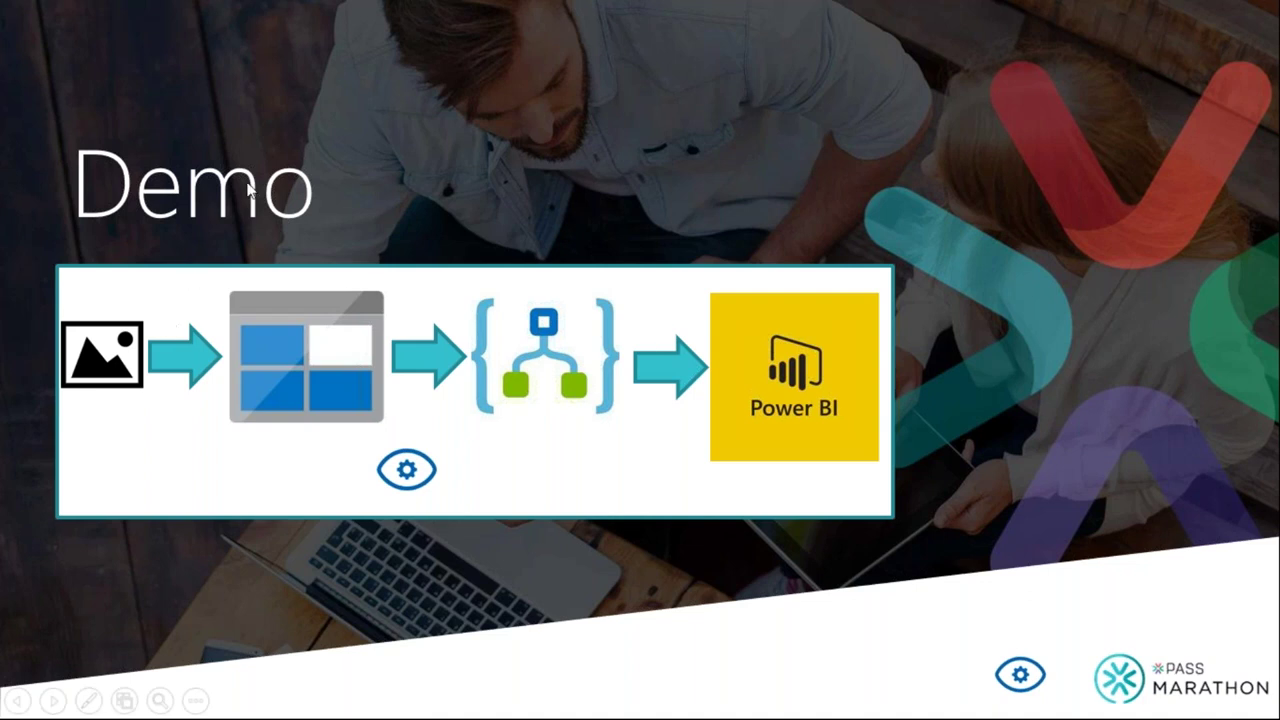
key(ctrl+l)
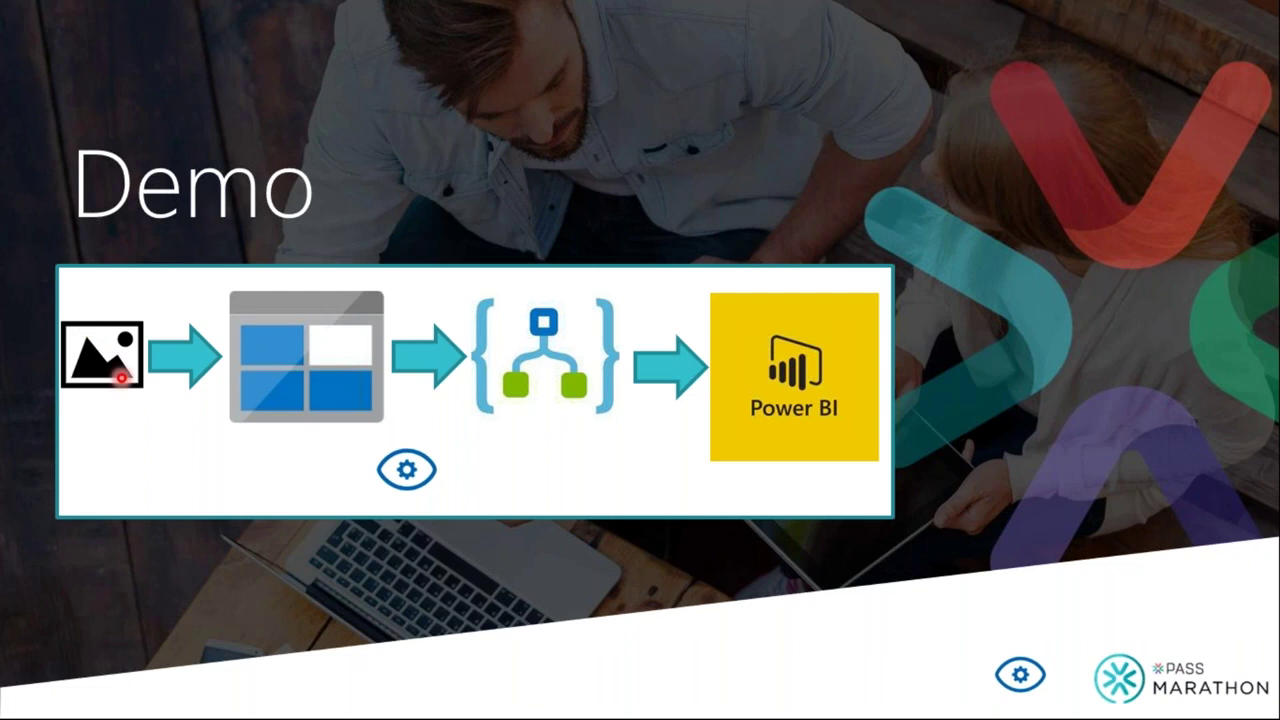
key(ctrl+l)
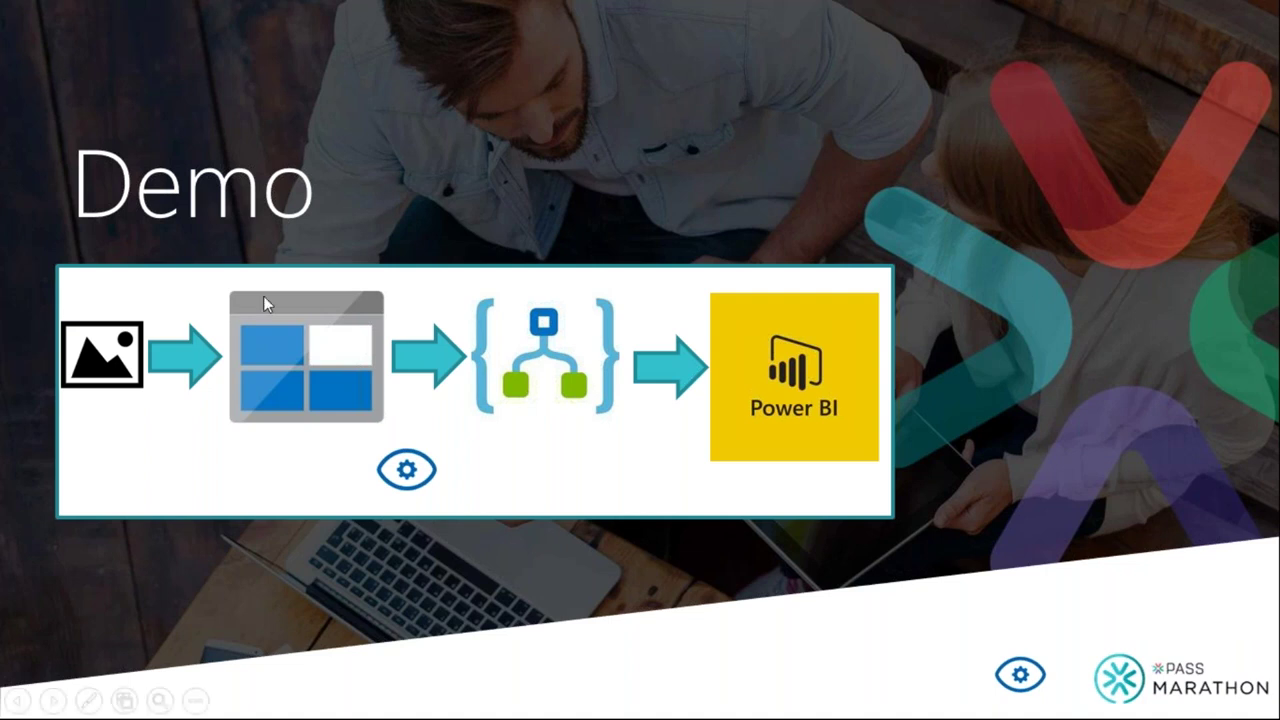
key(Escape)
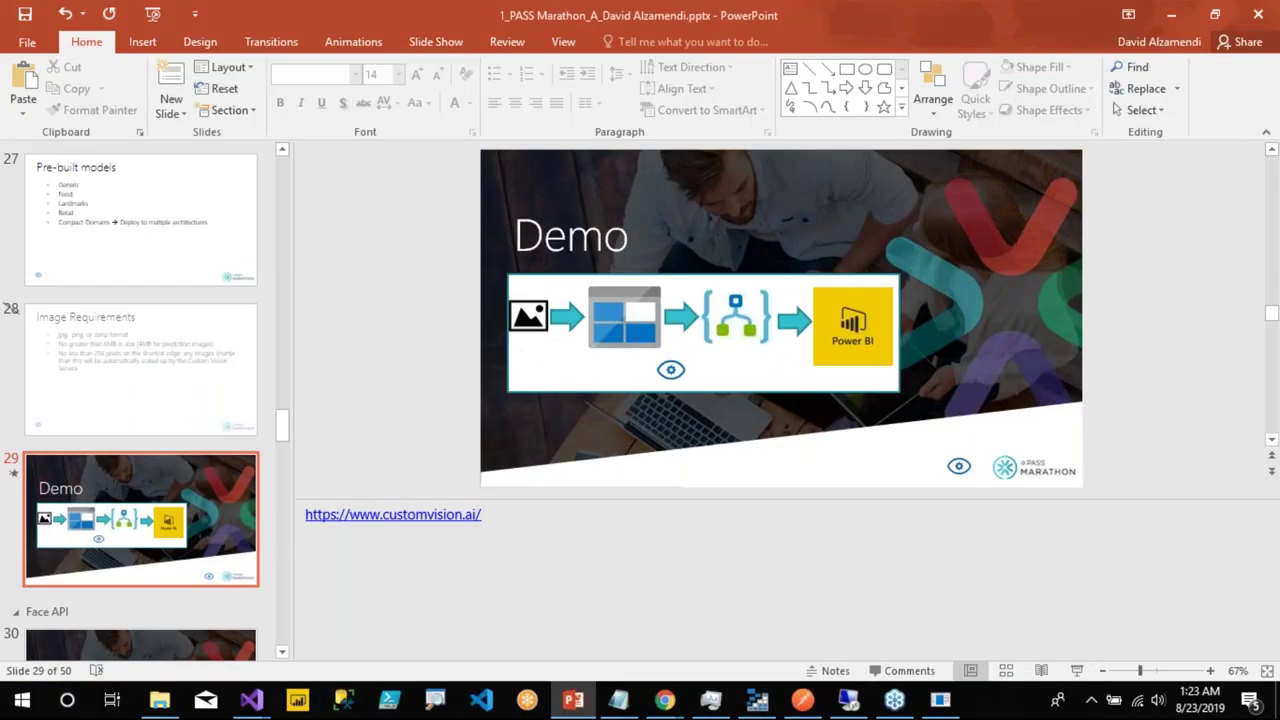
- Switch to the Azure portal dashboard and box the sapassmarathon, logicapps and cognitiveservices tiles on screen, ending by clearing the annotations
key(alt+Tab)
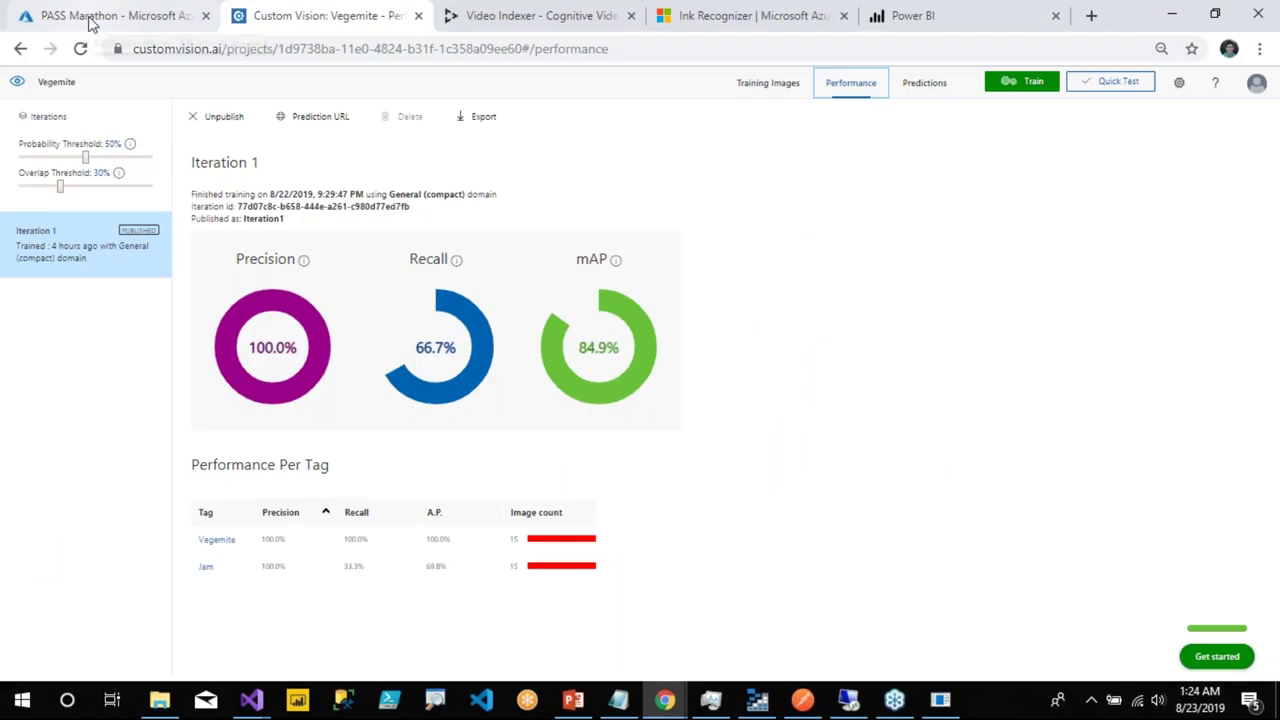
click(94, 18)
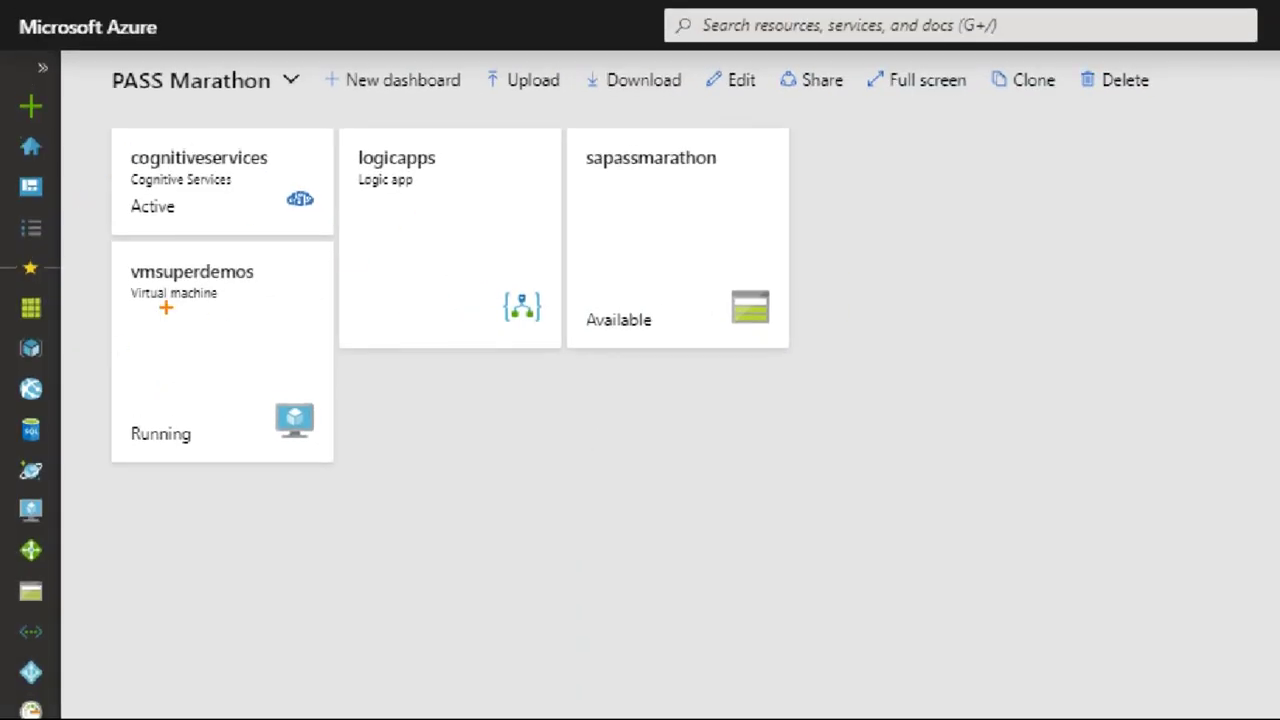
drag(566, 113, 832, 382)
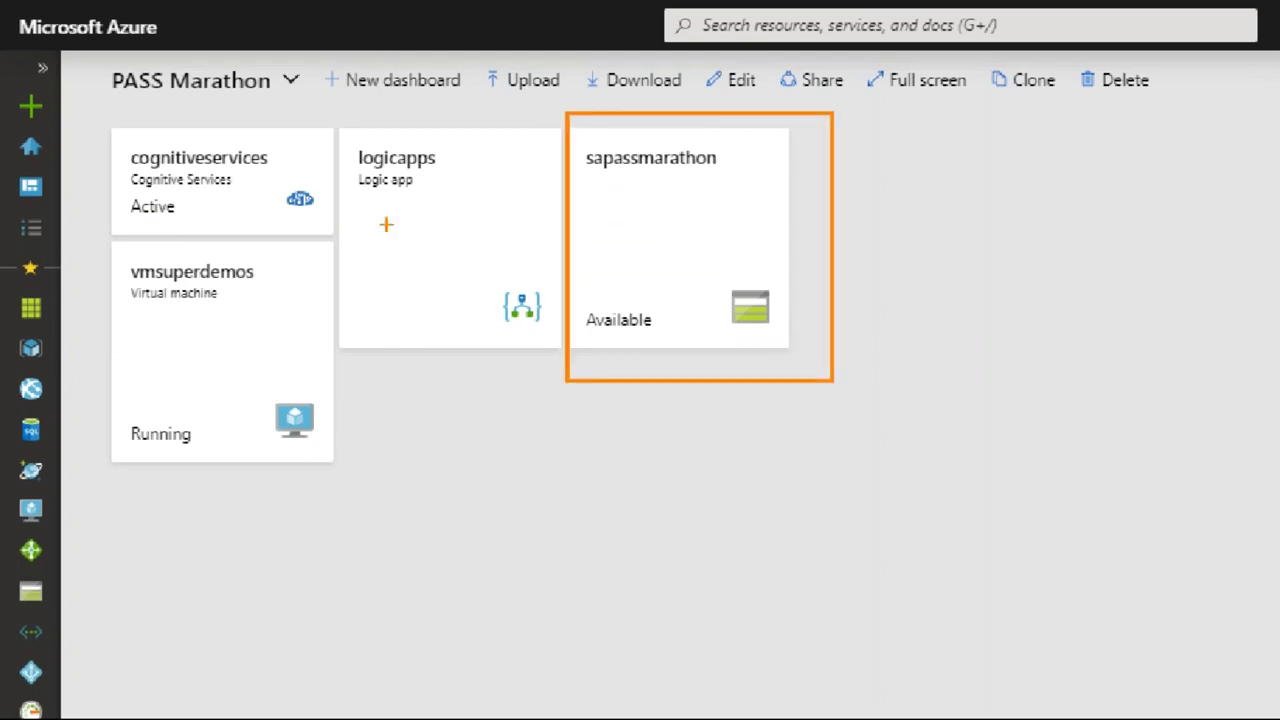
mouse_move(330, 110)
mouse_down()
mouse_move(563, 331)
mouse_move(591, 376)
mouse_move(582, 382)
mouse_up()
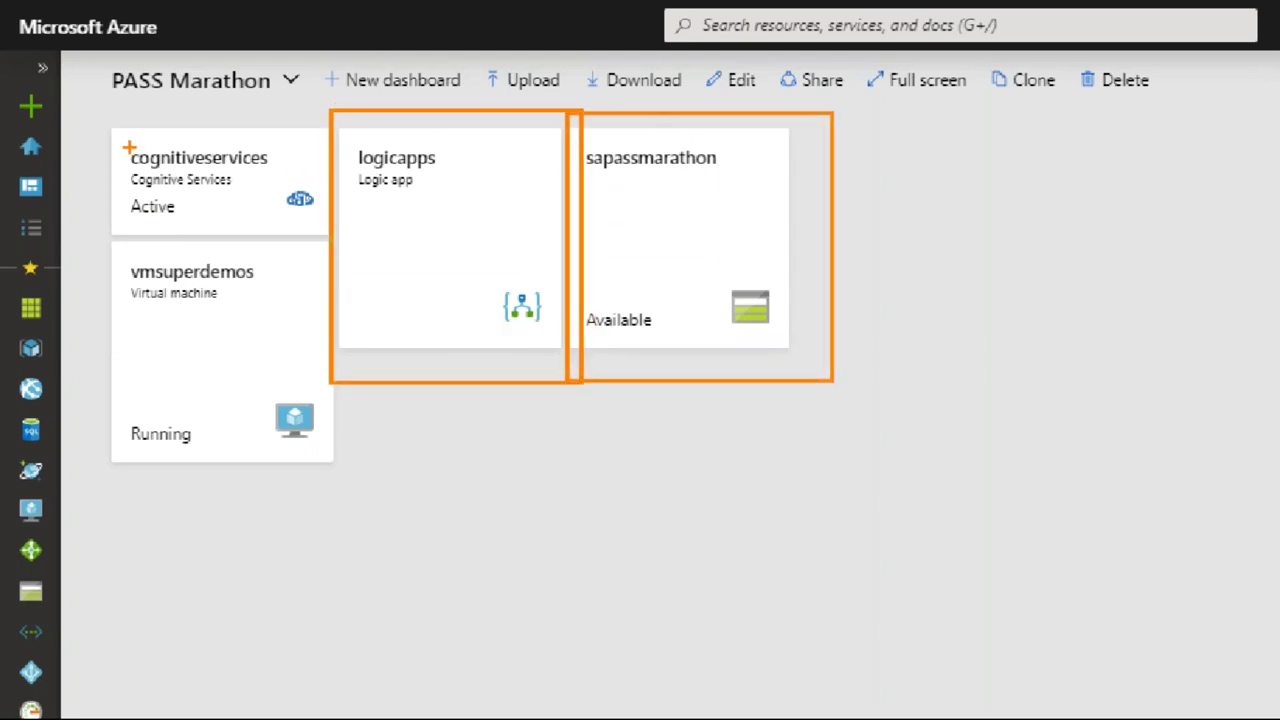
mouse_move(96, 121)
mouse_down()
mouse_move(263, 214)
mouse_move(330, 232)
mouse_up()
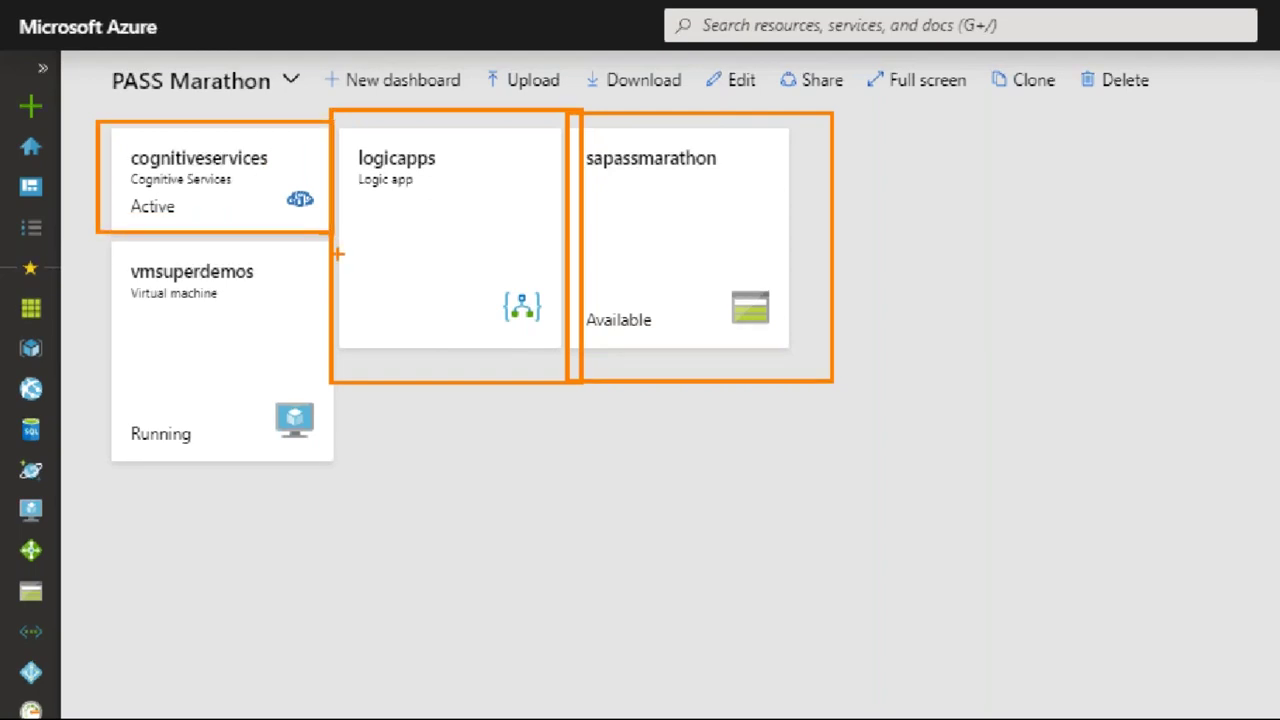
key(Escape)
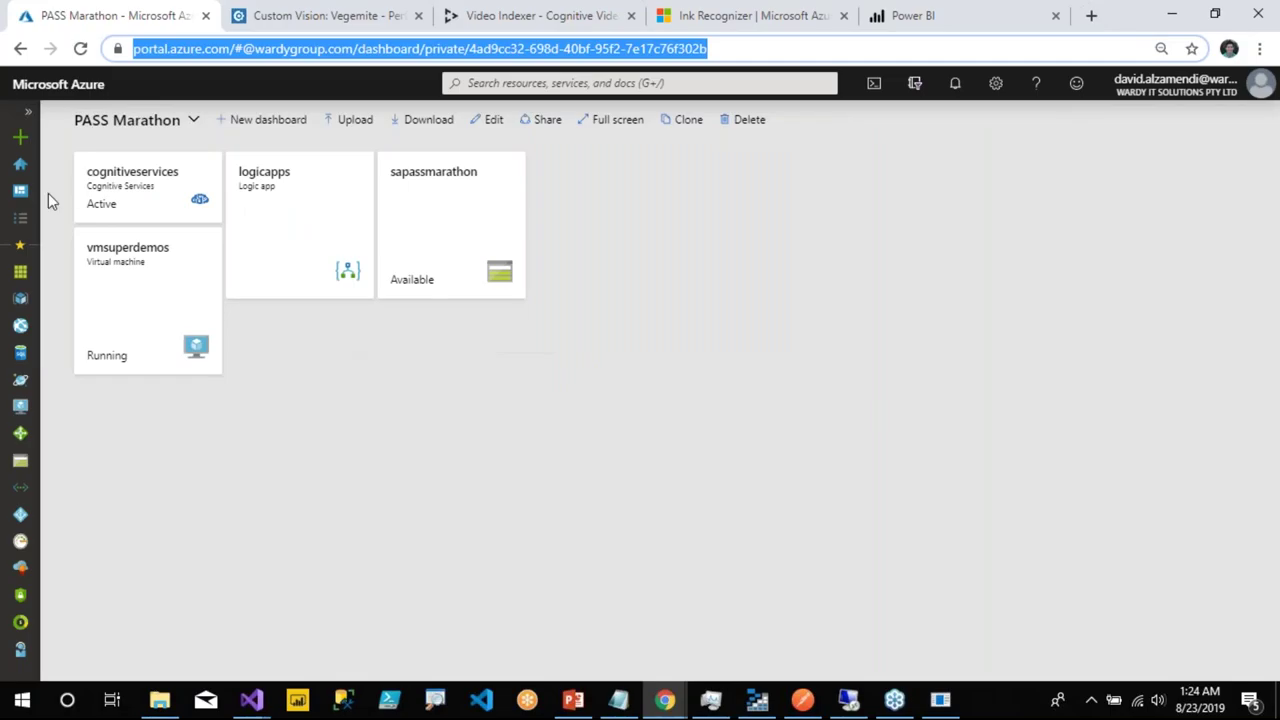
- Open the logicapps Logic App in its designer and look through the workflow's steps
click(316, 230)
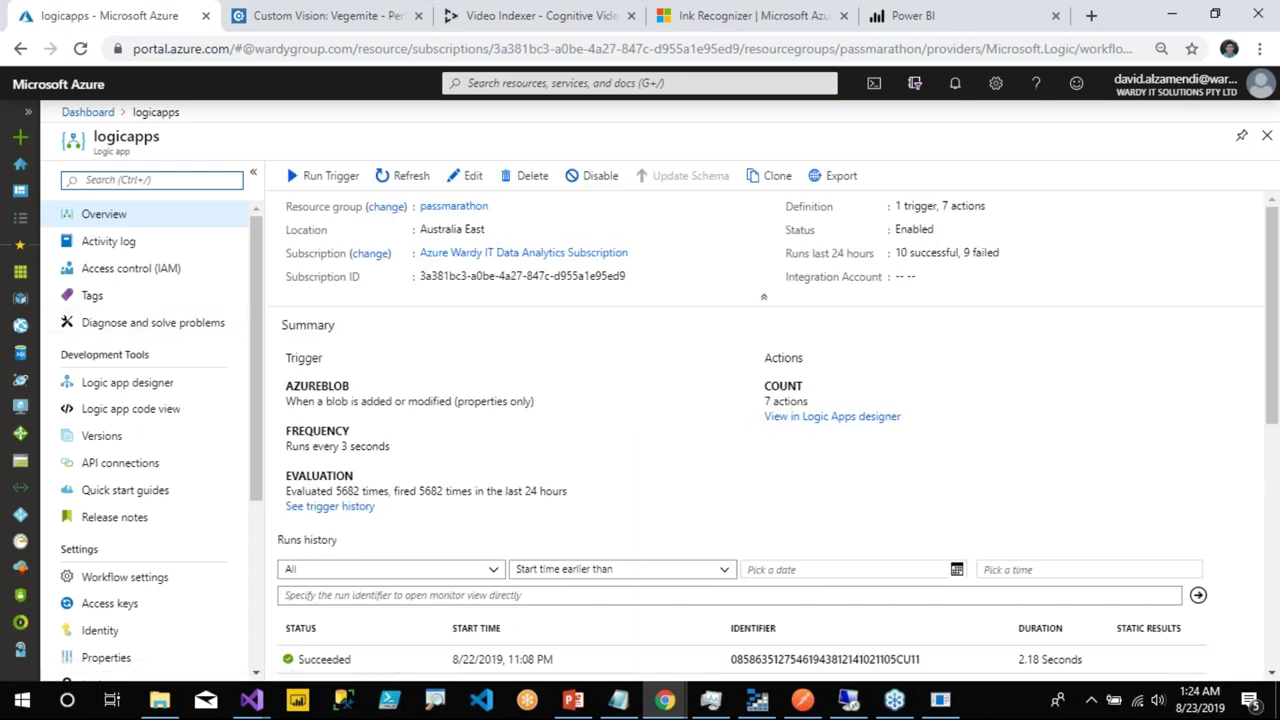
click(155, 383)
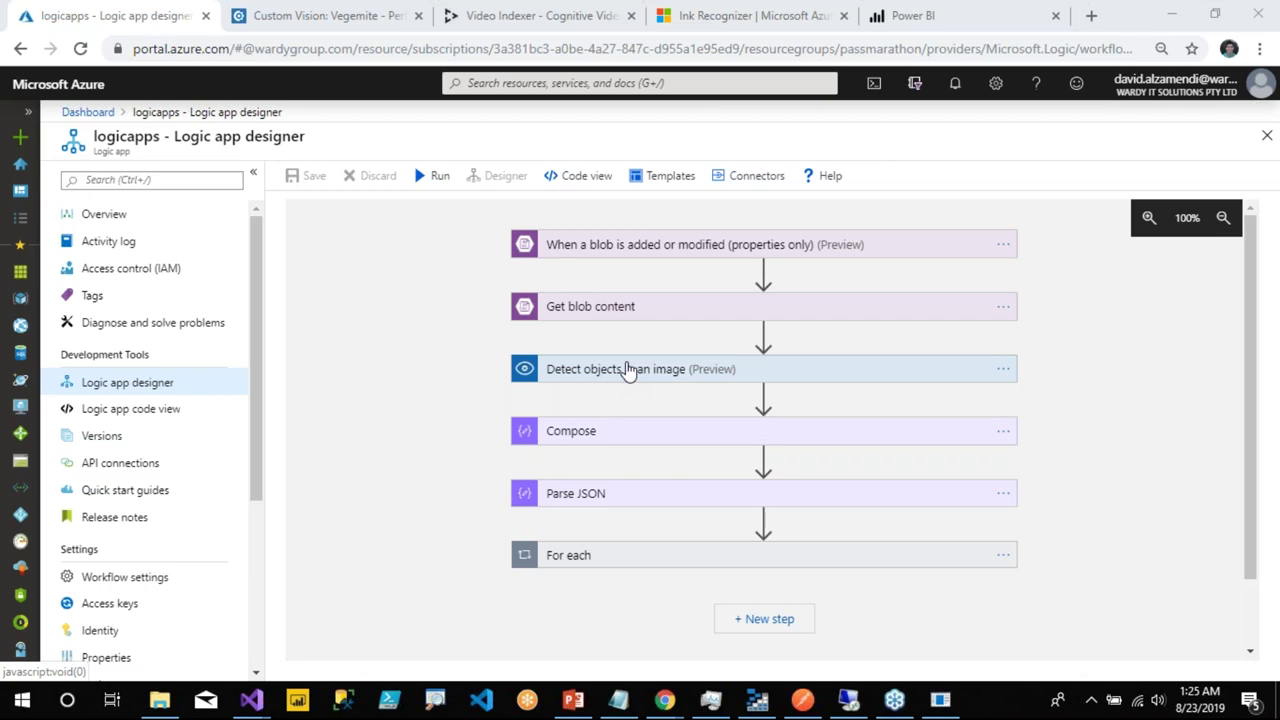
scroll(627, 370, down, 2)
mouse_move(764, 438)
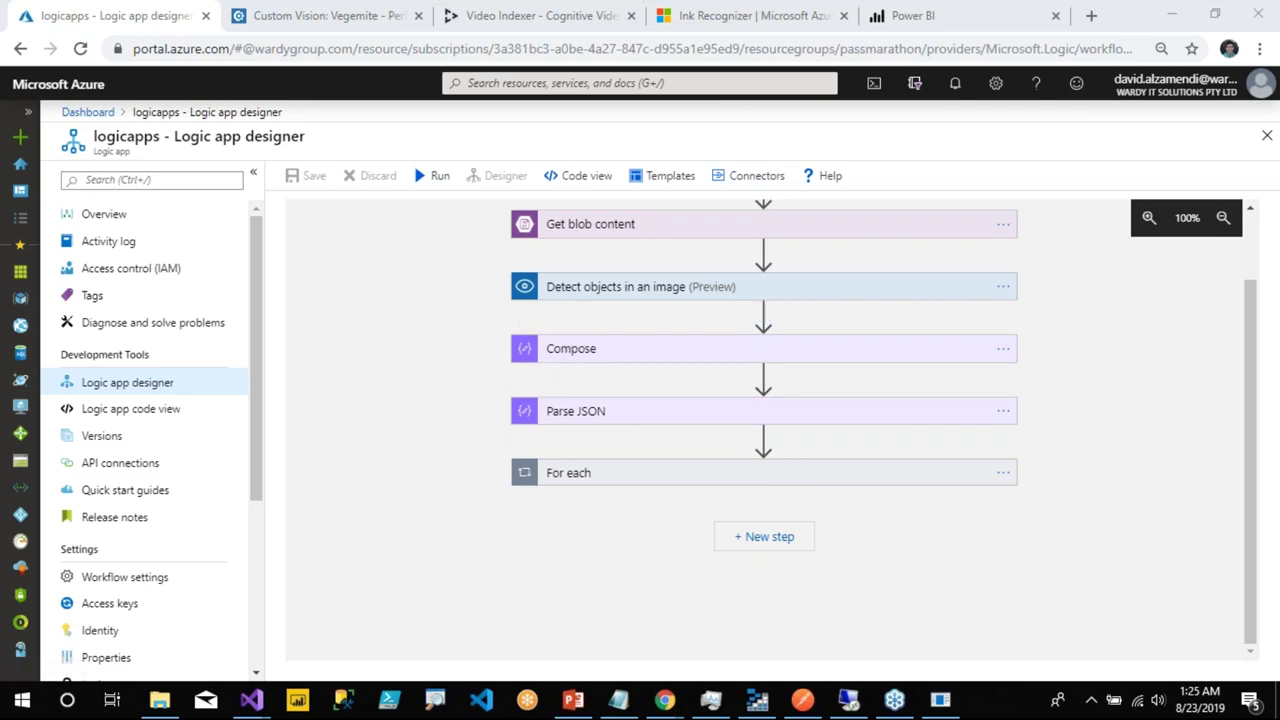
- Expand the workflow's For each loop and its Condition to examine the actions inside
click(623, 472)
scroll(676, 363, down, 1)
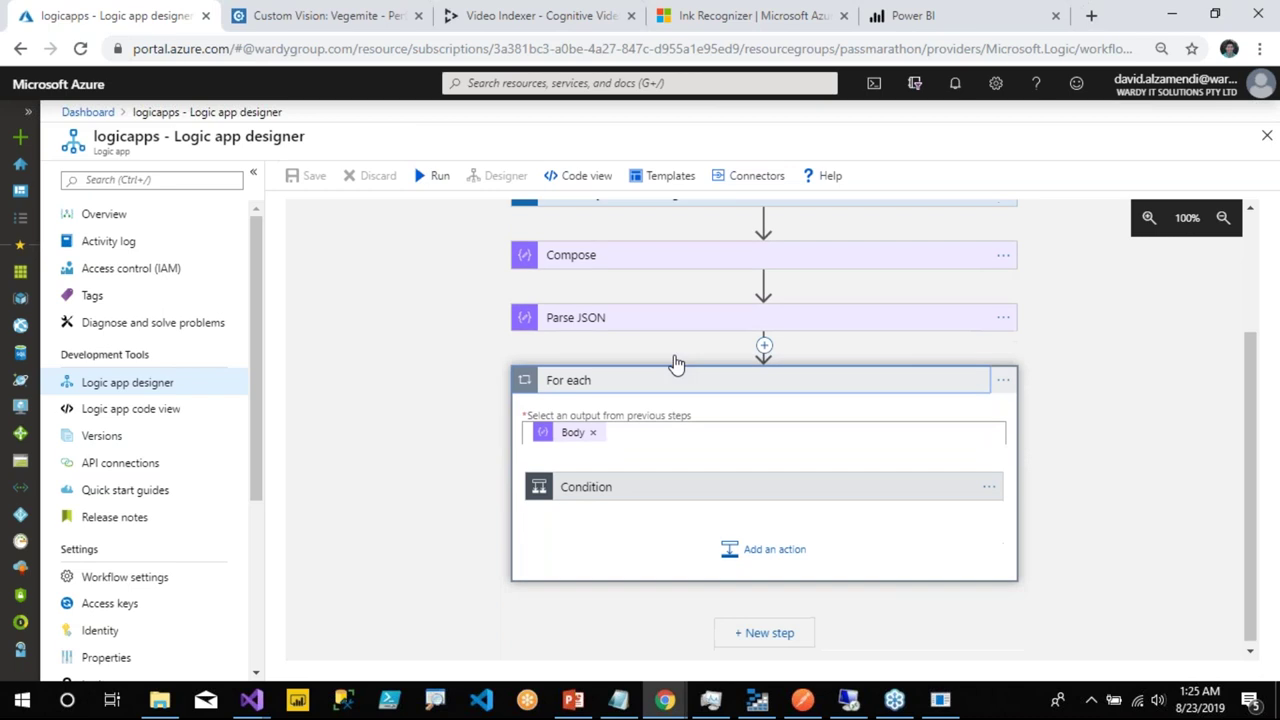
click(645, 494)
scroll(557, 313, down, 1)
scroll(557, 313, down, 1)
scroll(607, 310, down, 1)
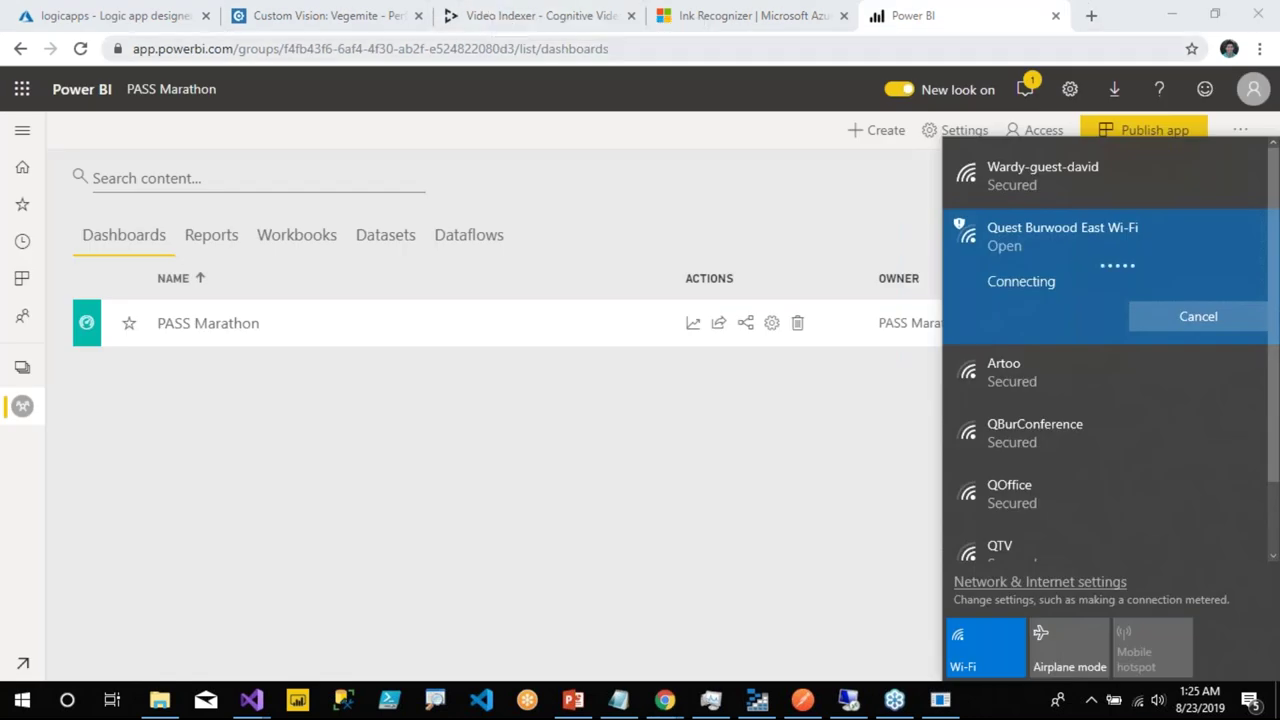
- Connect the computer to the secured Wardy guest Wi-Fi network and close the network list
click(675, 399)
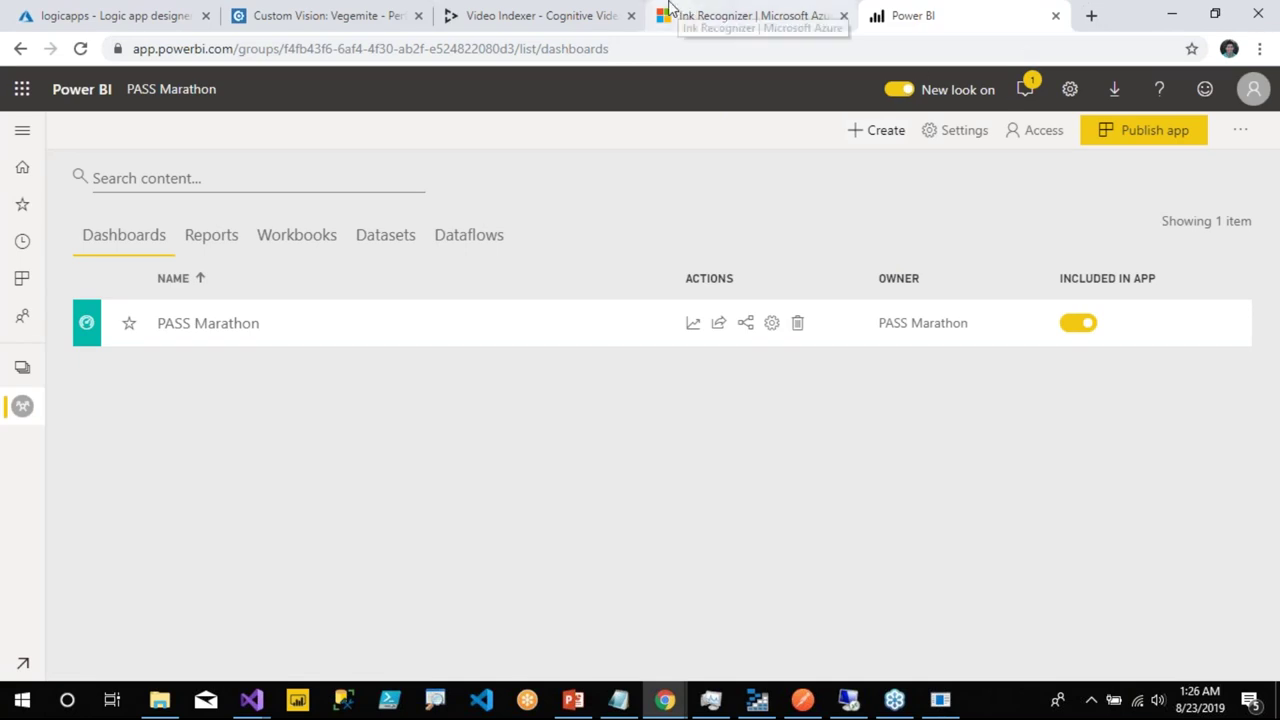
click(330, 18)
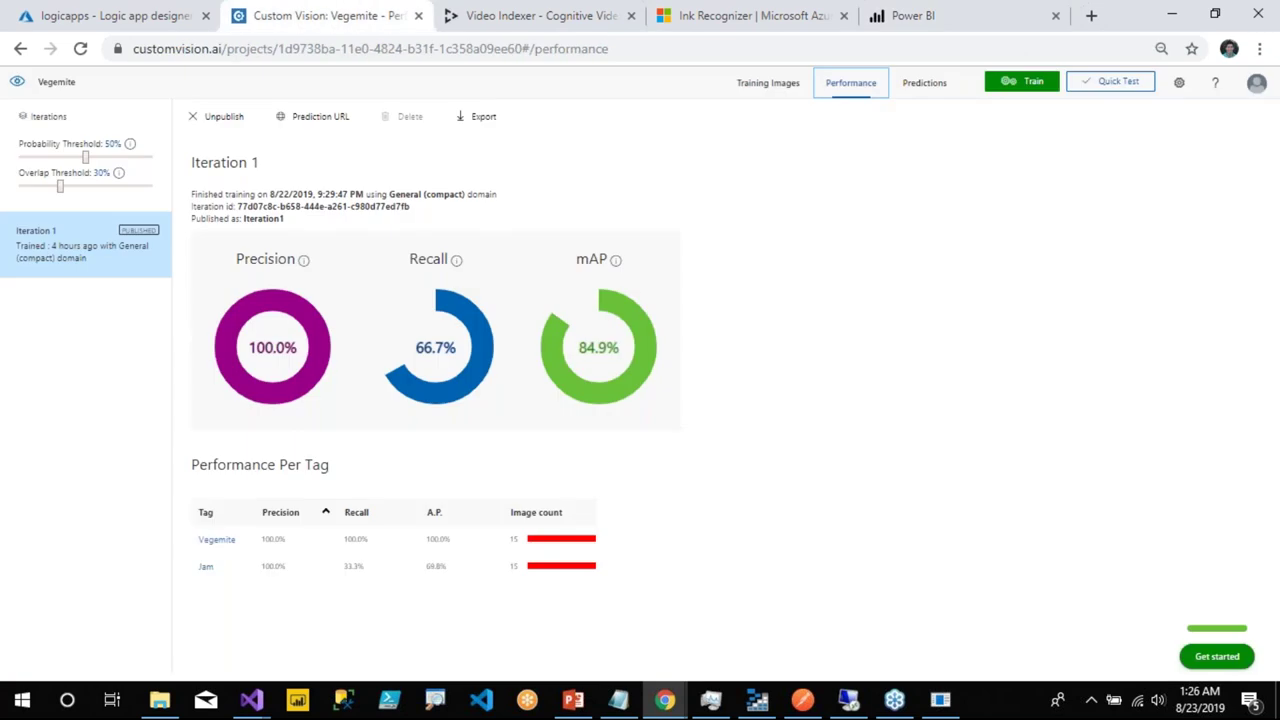
click(1137, 706)
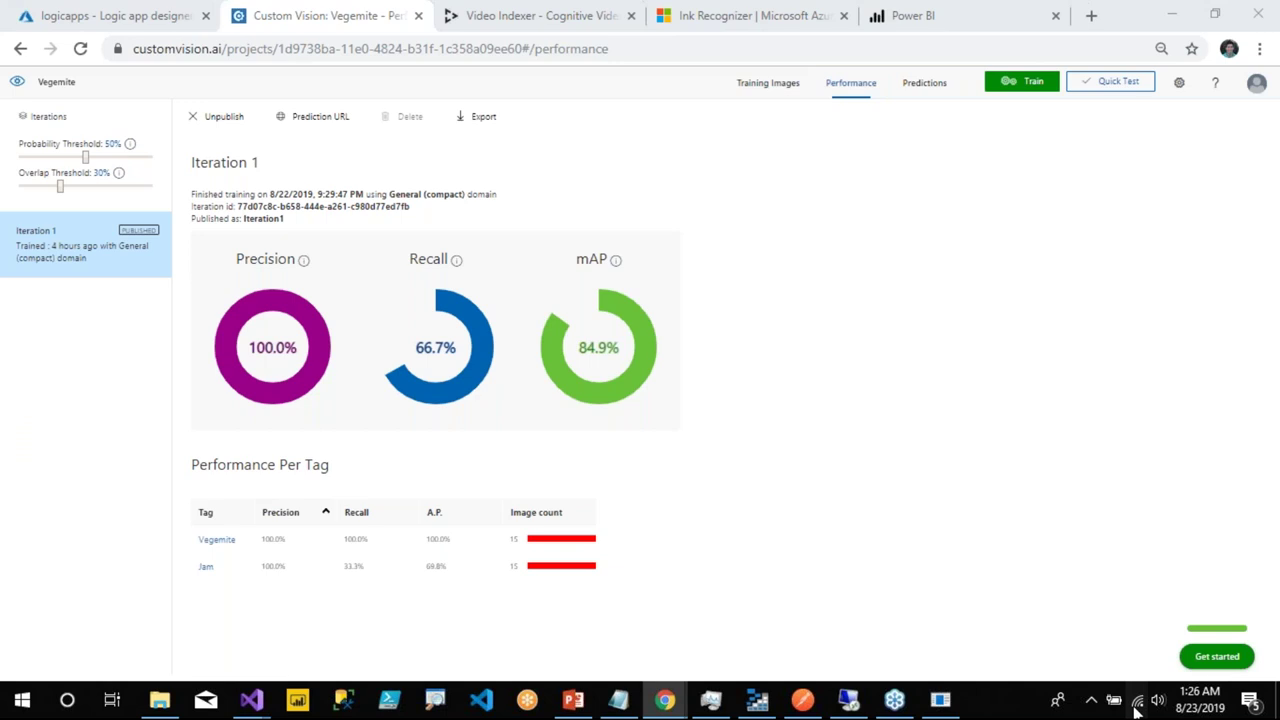
click(1048, 250)
click(1198, 316)
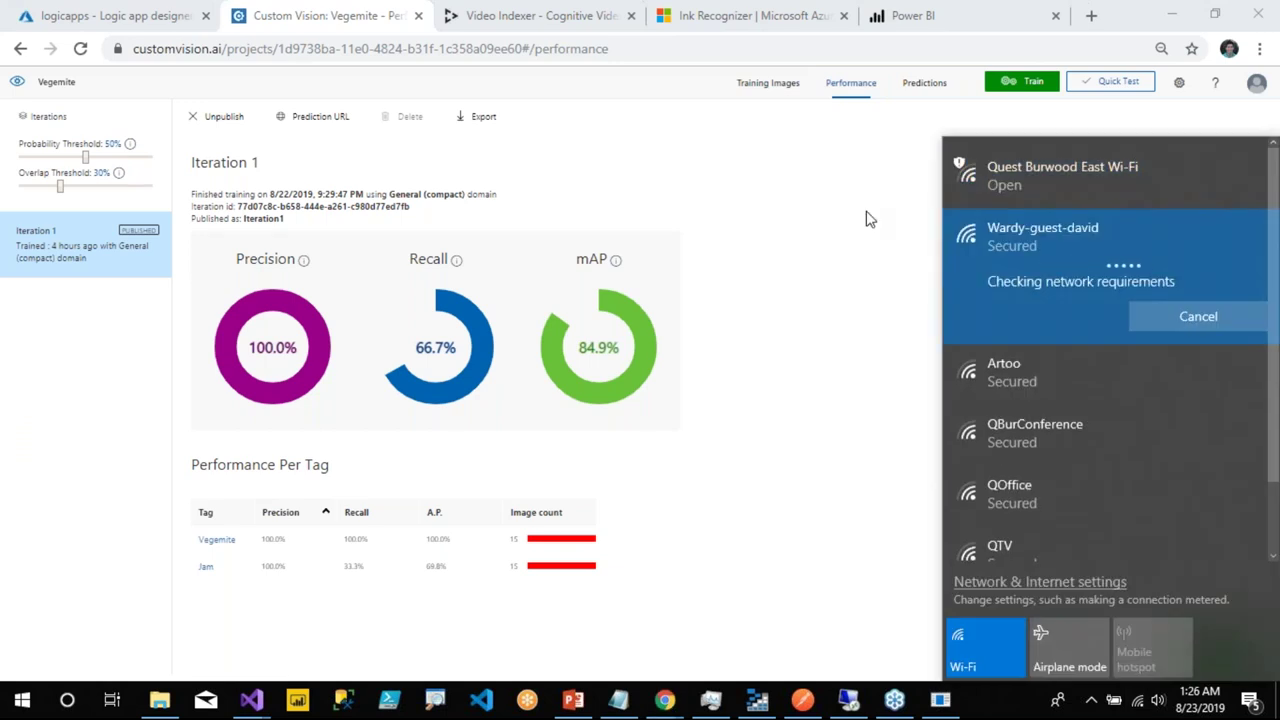
click(866, 212)
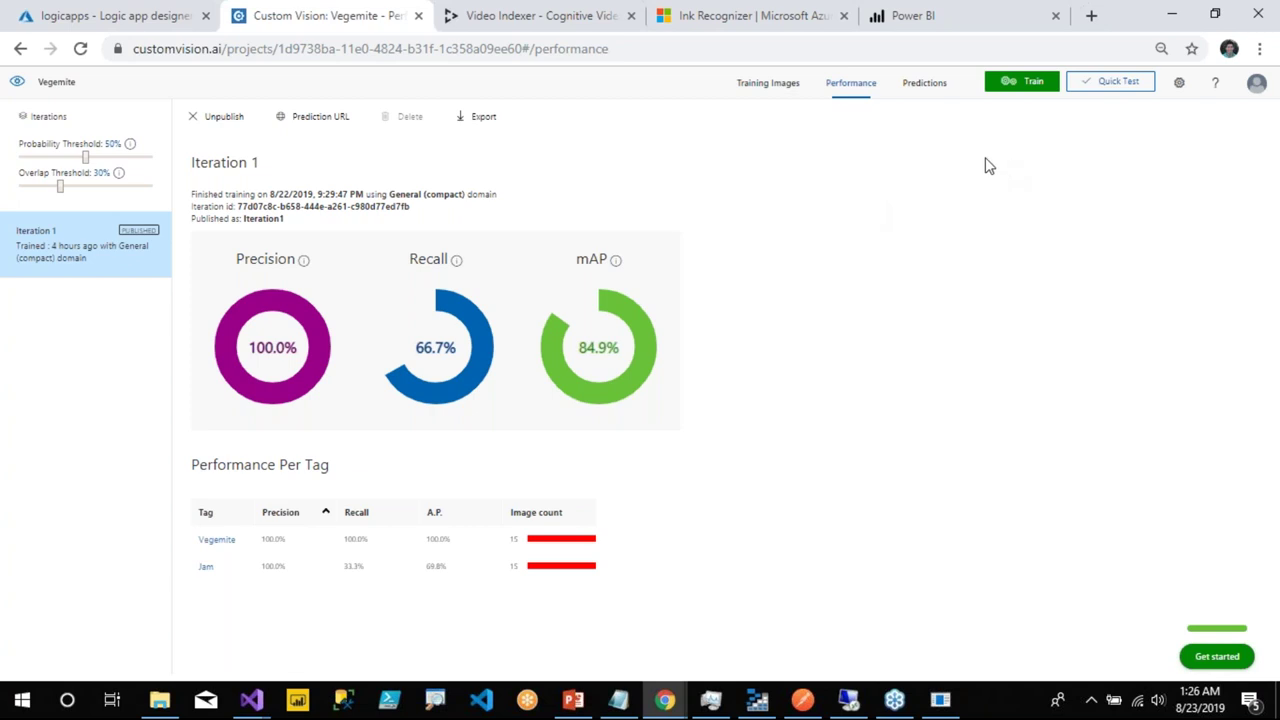
- Check the PASS Marathon workspace in Power BI and switch to the customvision container in Azure Storage Explorer
click(907, 18)
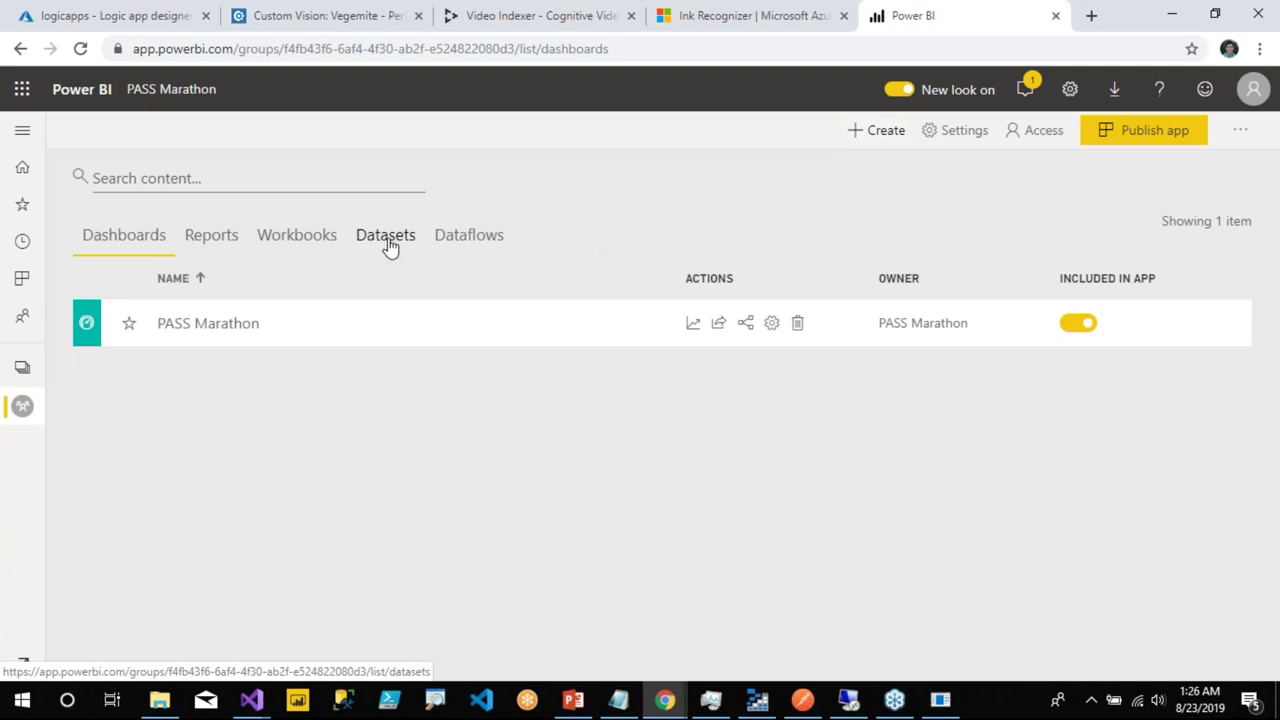
mouse_move(758, 705)
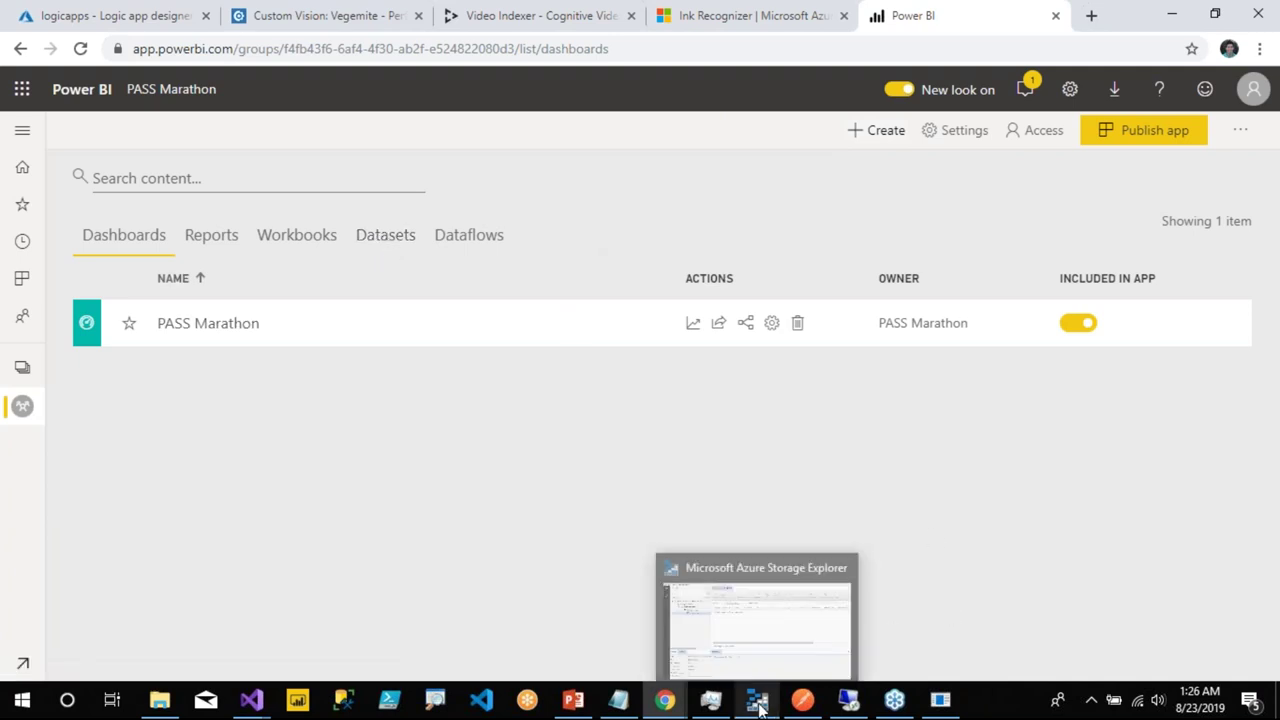
click(758, 705)
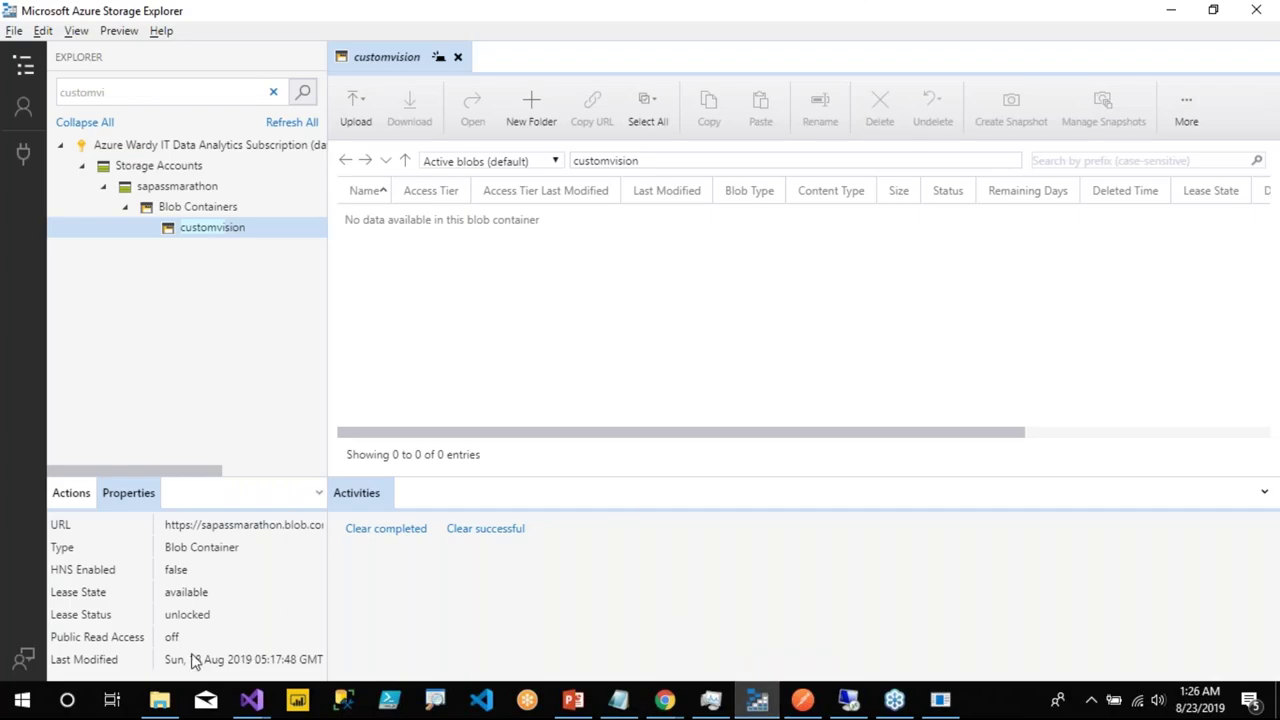
- Bring the Demo folder window over Storage Explorer with the container still visible, and upload Jam_3.jpg to the customvision container
mouse_move(172, 699)
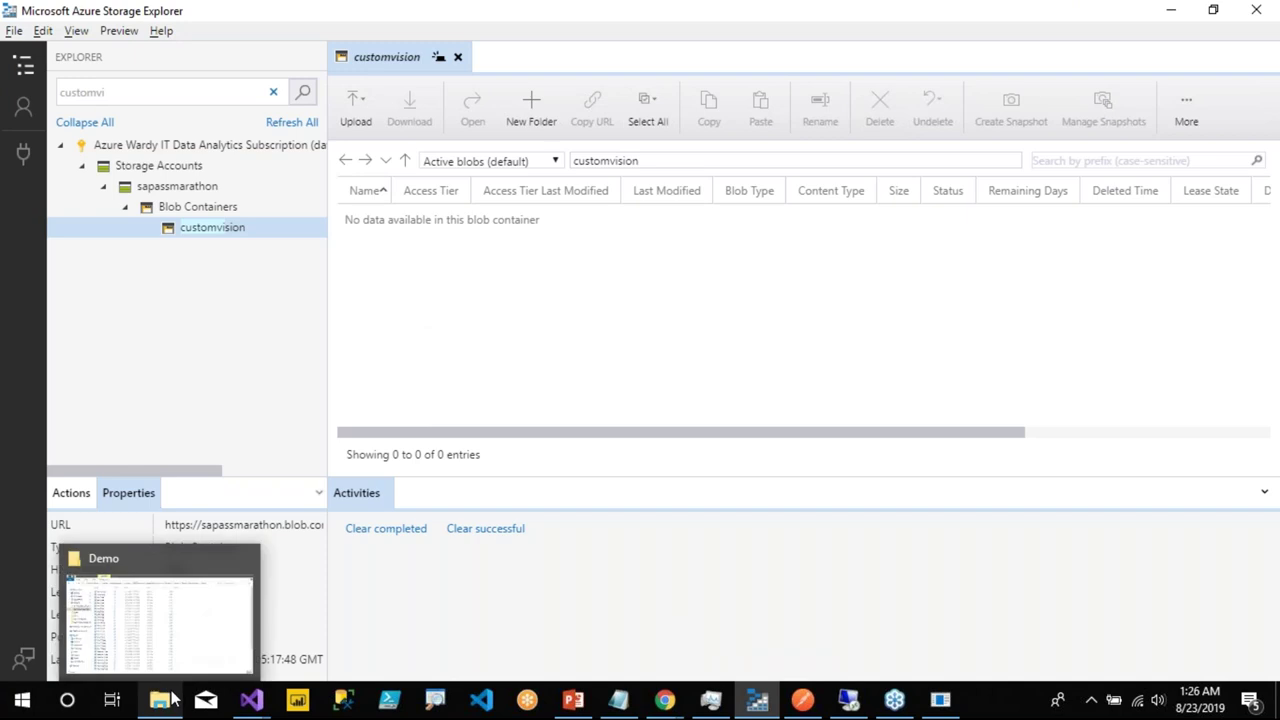
click(160, 614)
double_click(632, 8)
drag(683, 26, 718, 390)
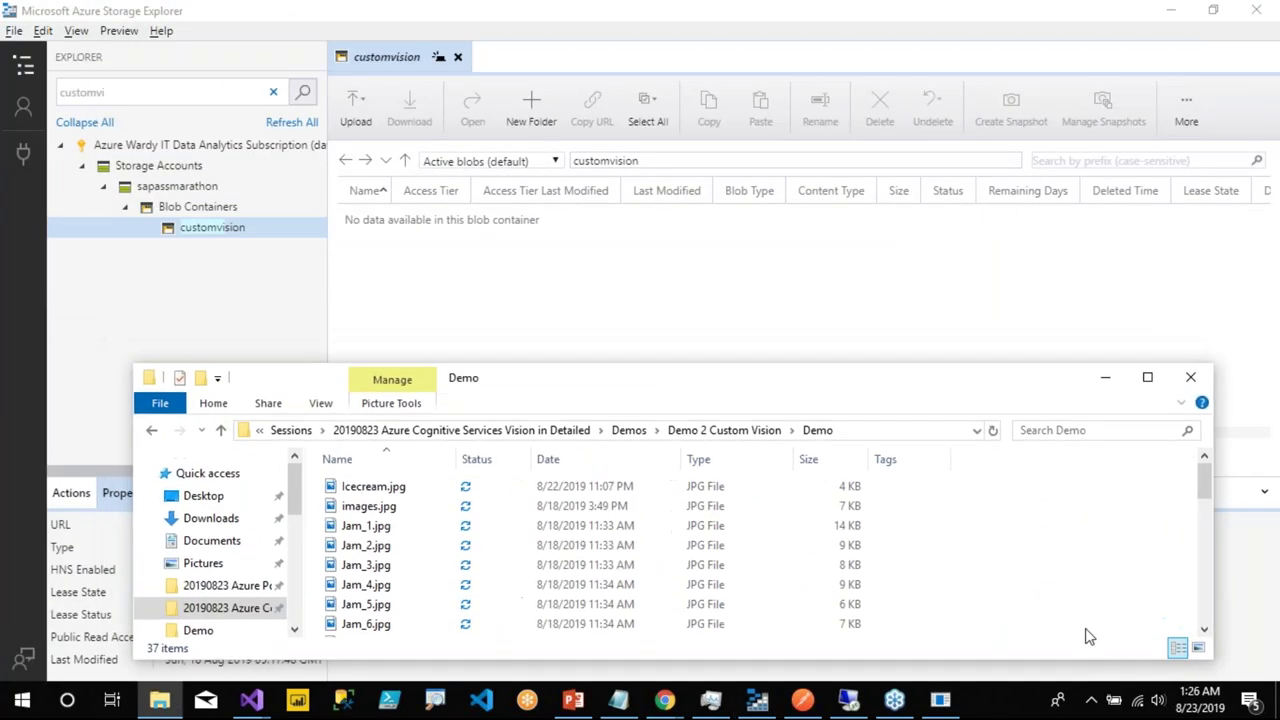
click(1093, 704)
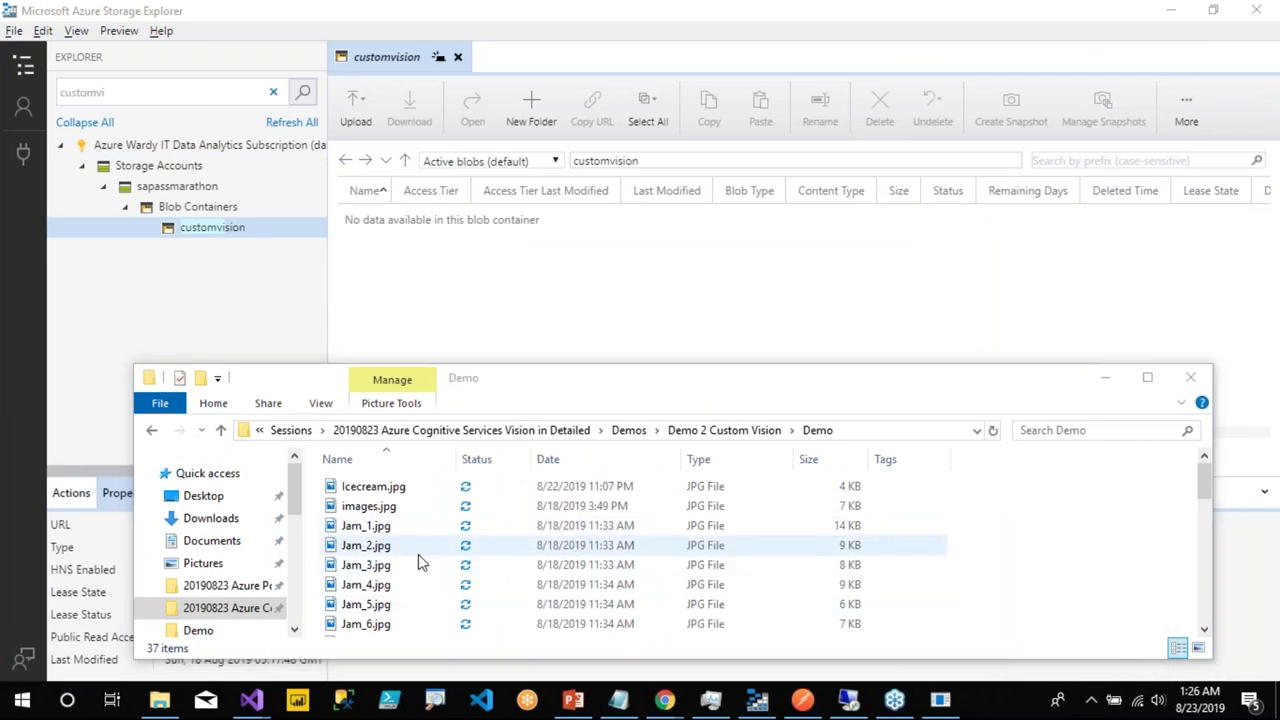
drag(379, 566, 461, 310)
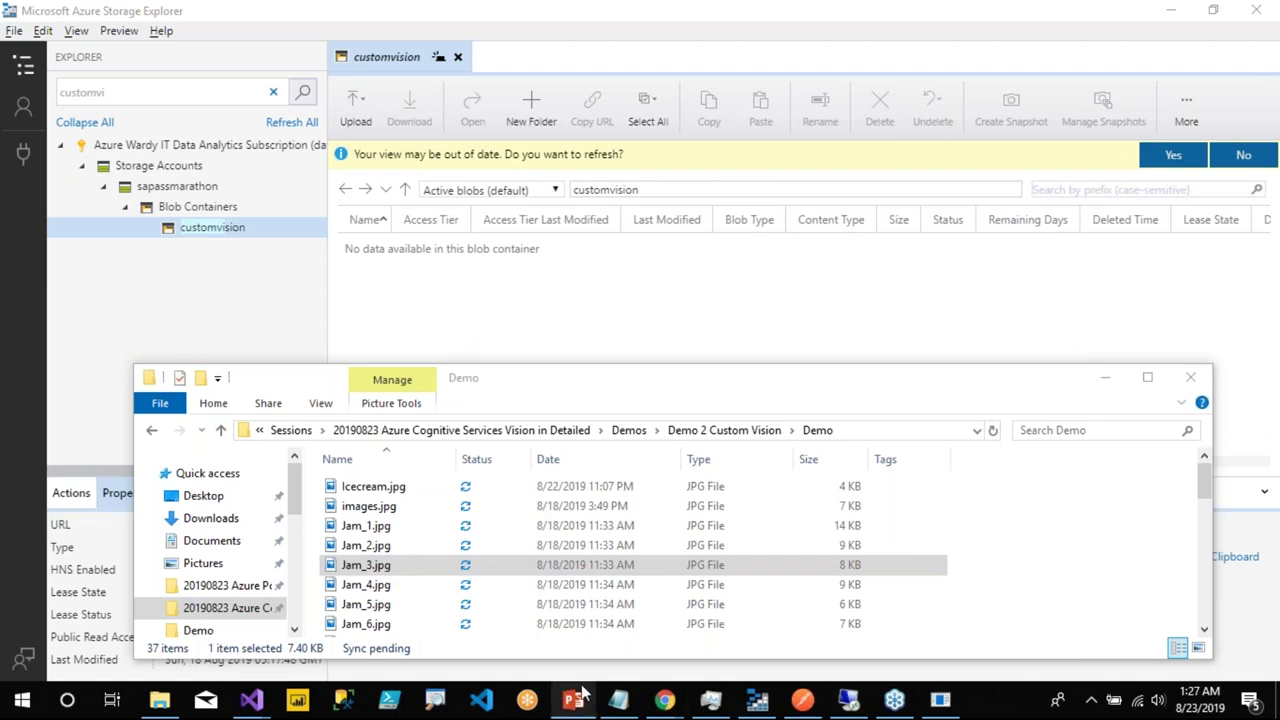
- Switch to Power BI, open the PASS Marathon dashboard and widen its prediction table tile to show the Prediction column
mouse_move(670, 705)
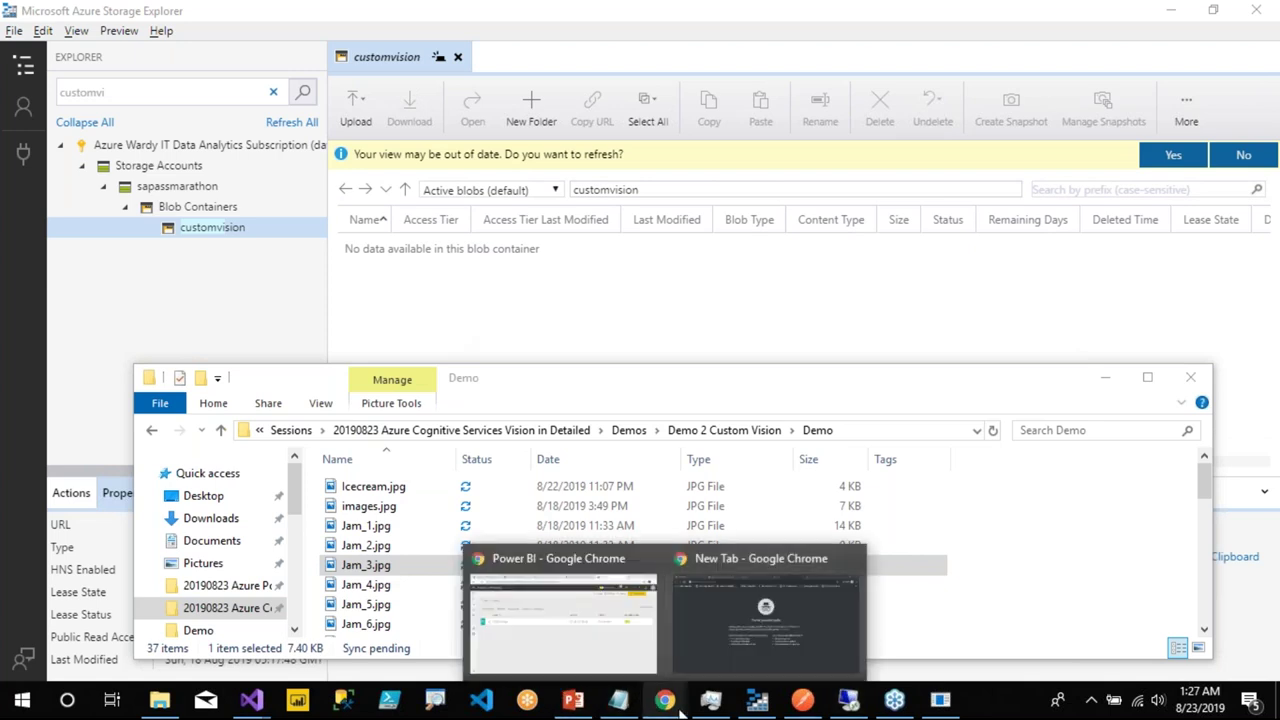
click(620, 627)
click(210, 330)
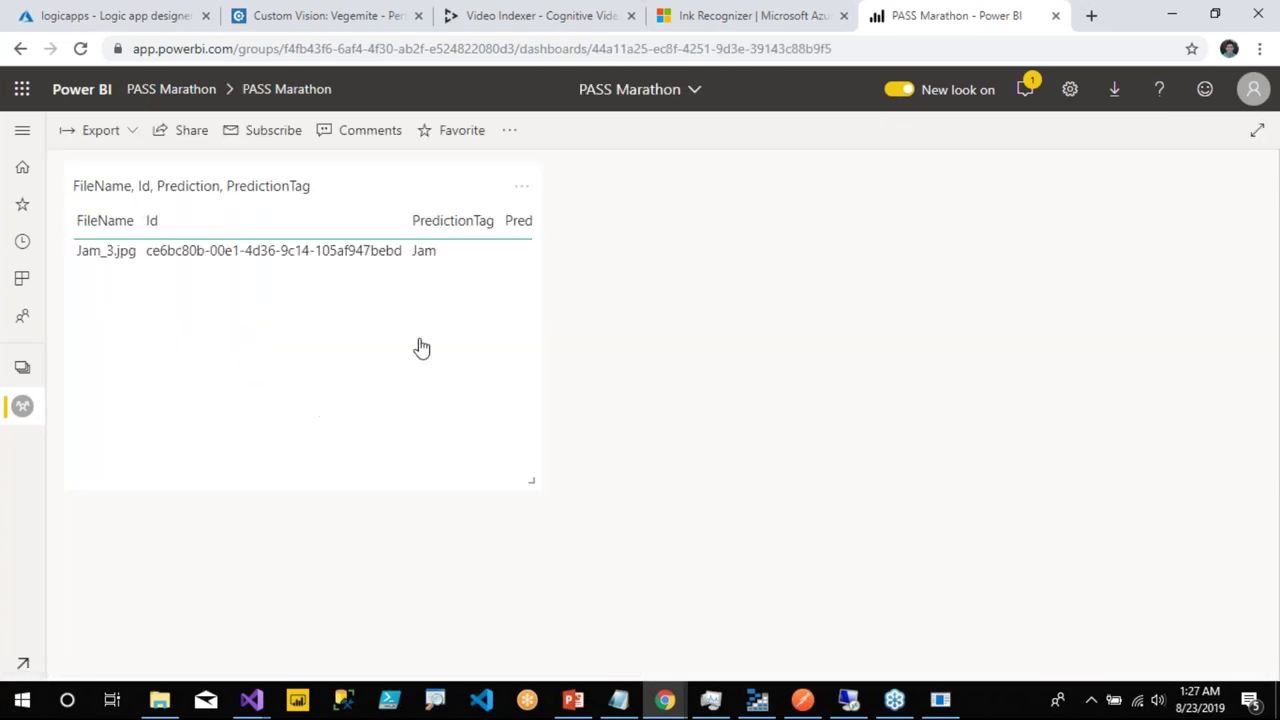
drag(534, 487, 645, 490)
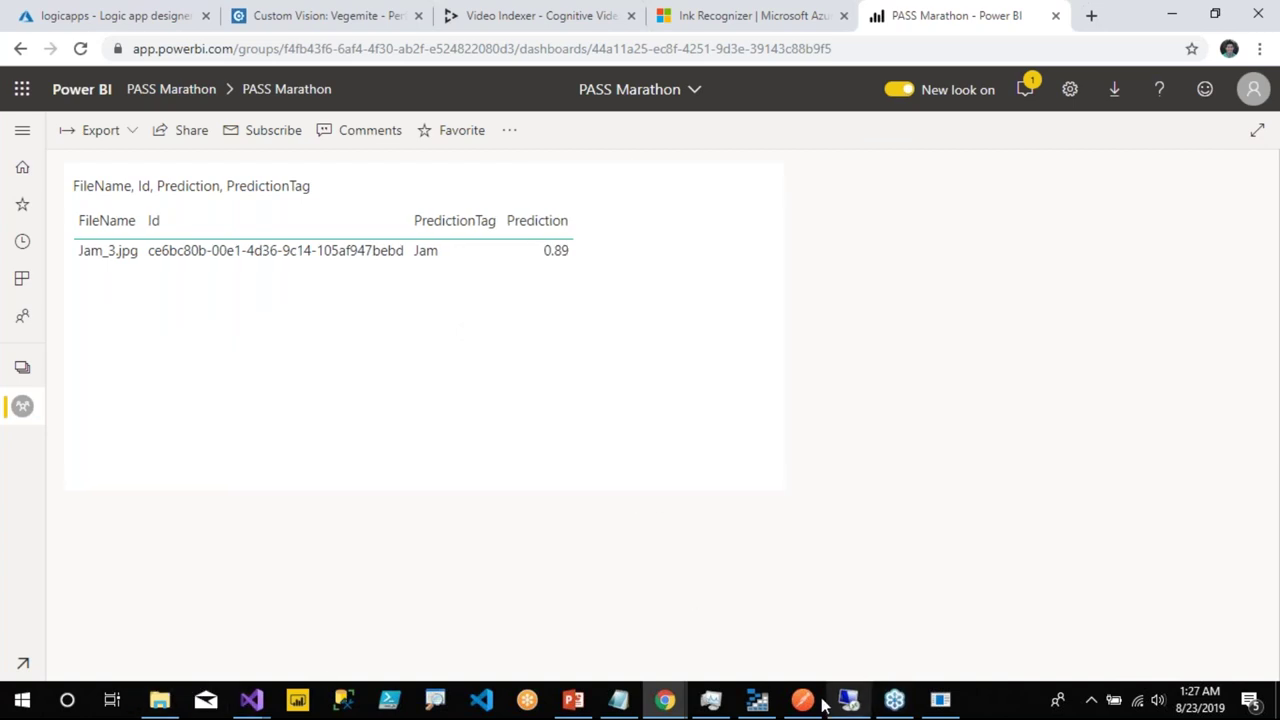
- Return to Storage Explorer and upload Jam_4.jpg from the Demo folder to the customvision container
click(757, 700)
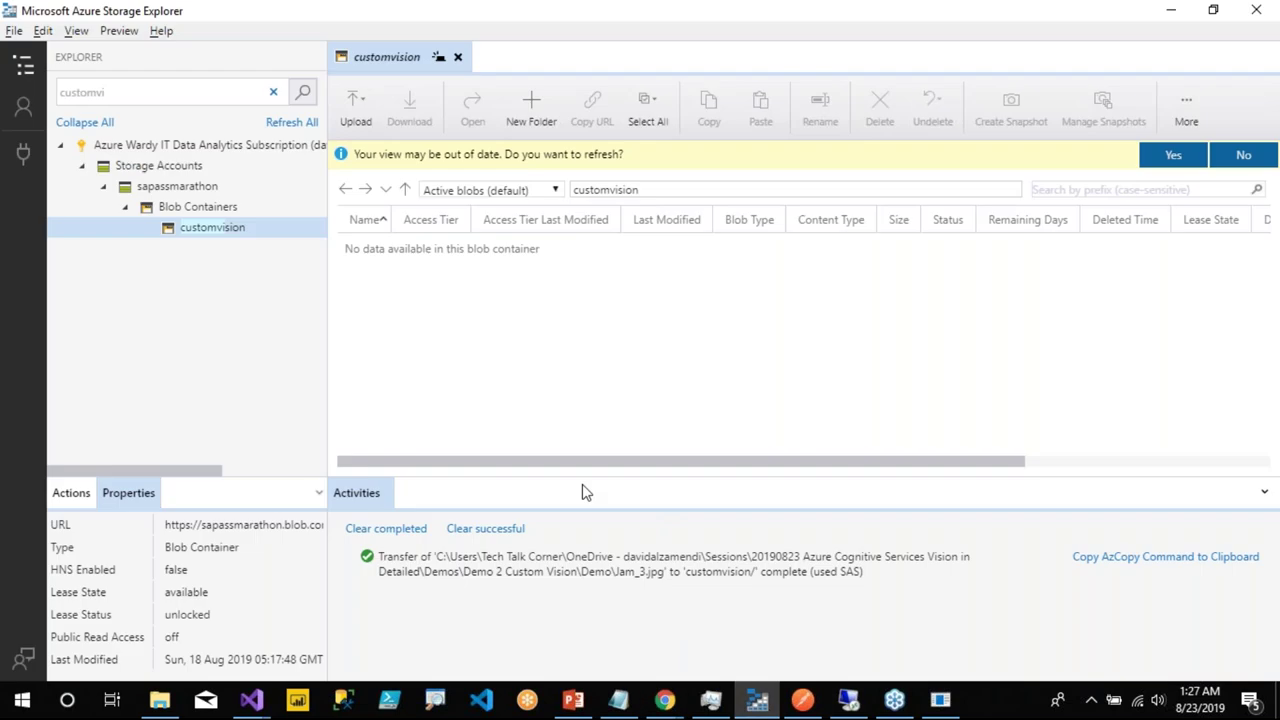
key(alt+Tab)
key(alt+Tab)
drag(377, 590, 457, 323)
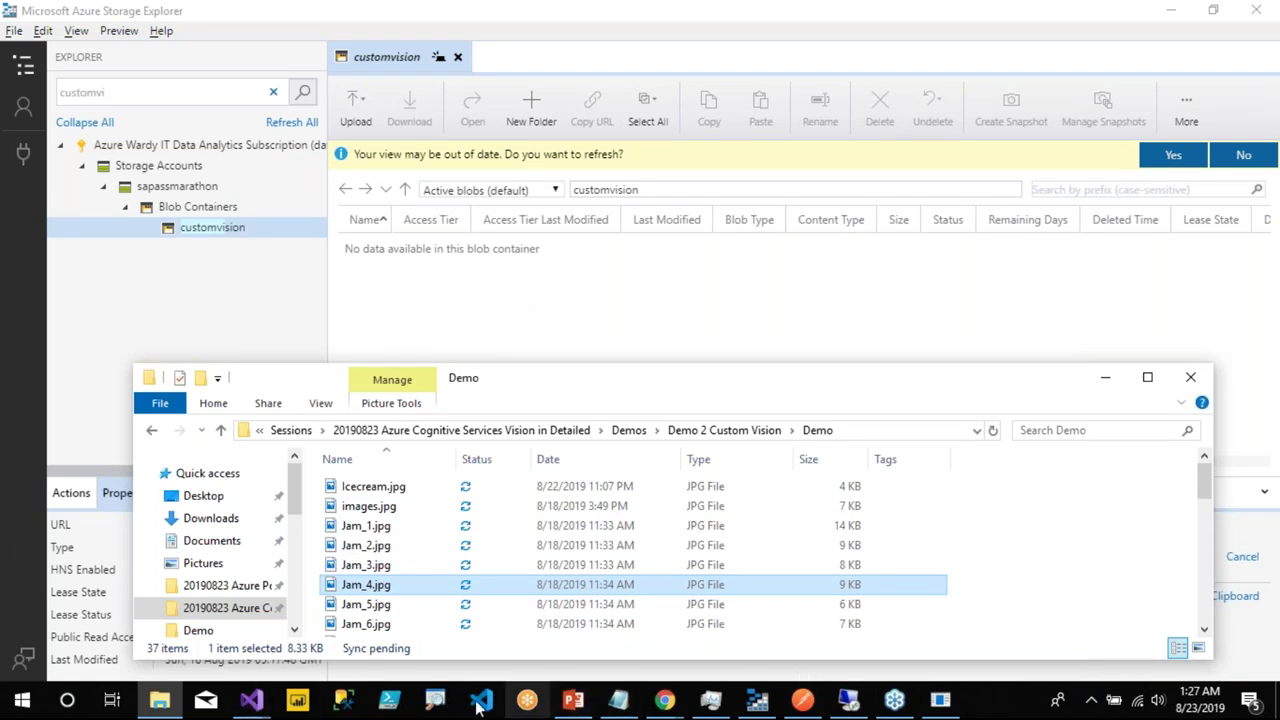
- Switch to the browser, review the runs history of the logicapps Logic App, and return to the PASS Marathon dashboard
click(664, 699)
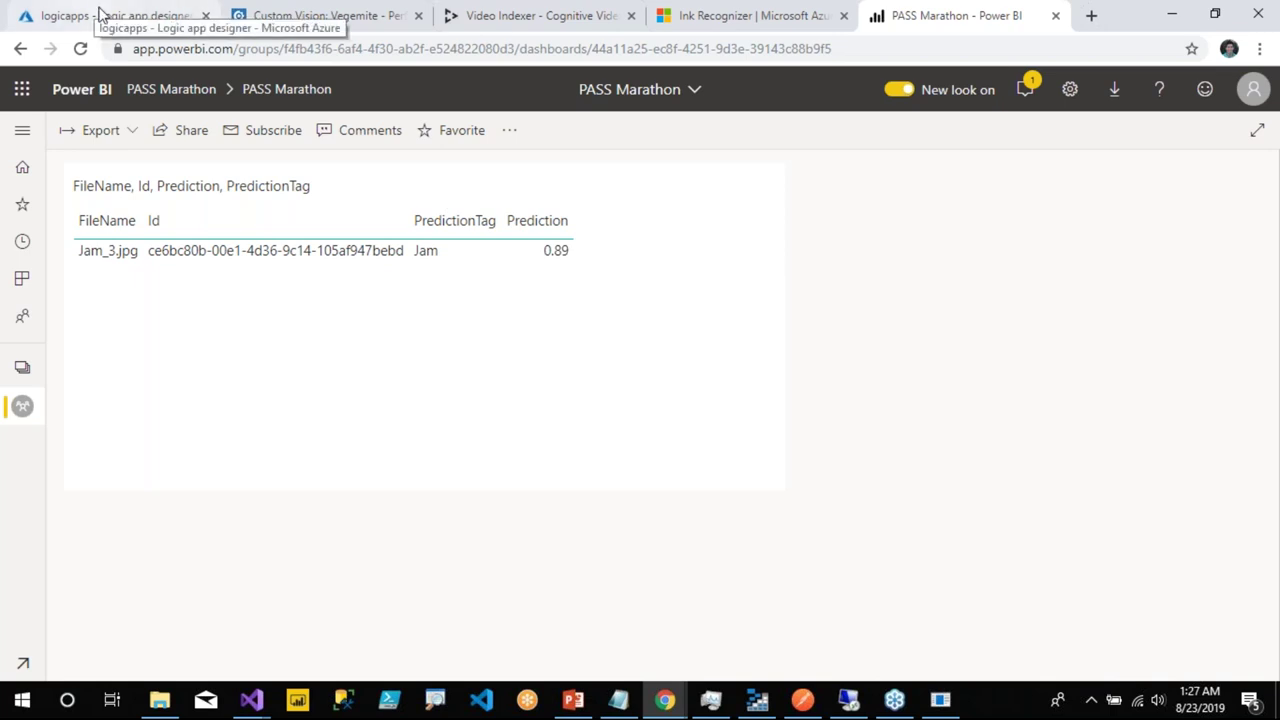
click(100, 14)
click(150, 218)
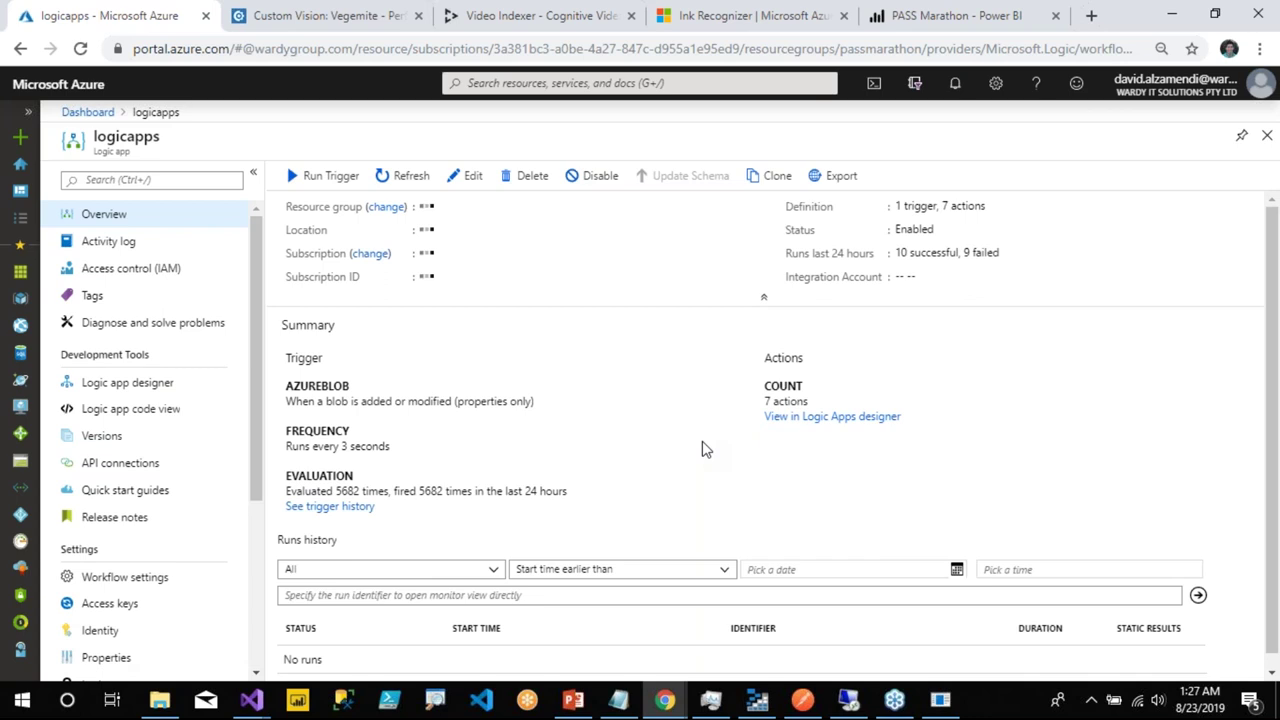
scroll(677, 468, down, 1)
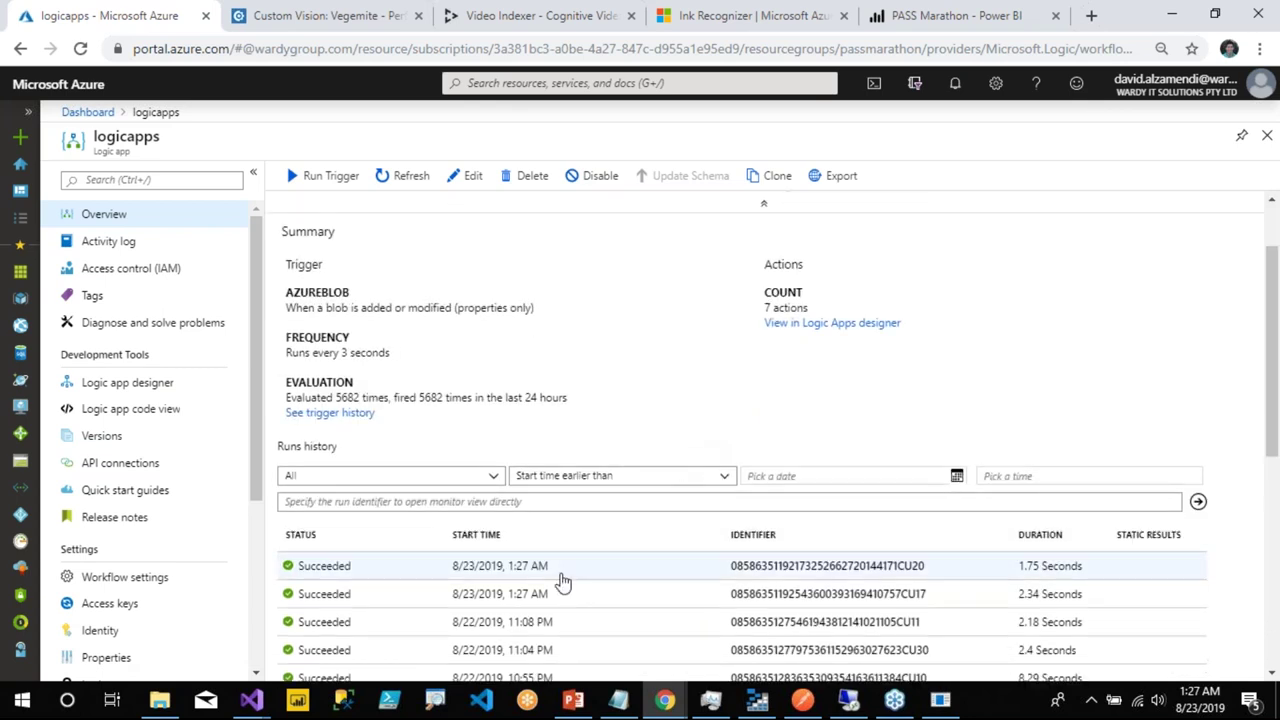
click(918, 17)
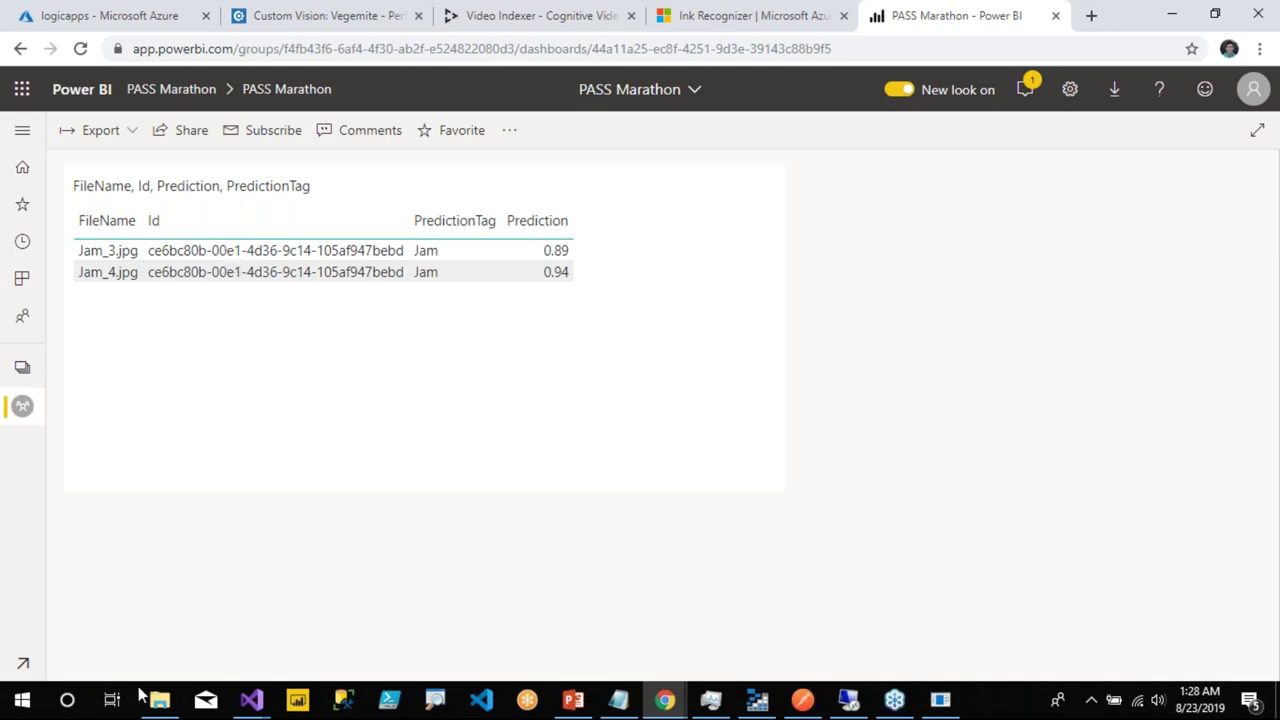
- Switch back to the Demo folder over Storage Explorer and open Icecream.jpg to view the image
mouse_move(665, 696)
mouse_move(757, 702)
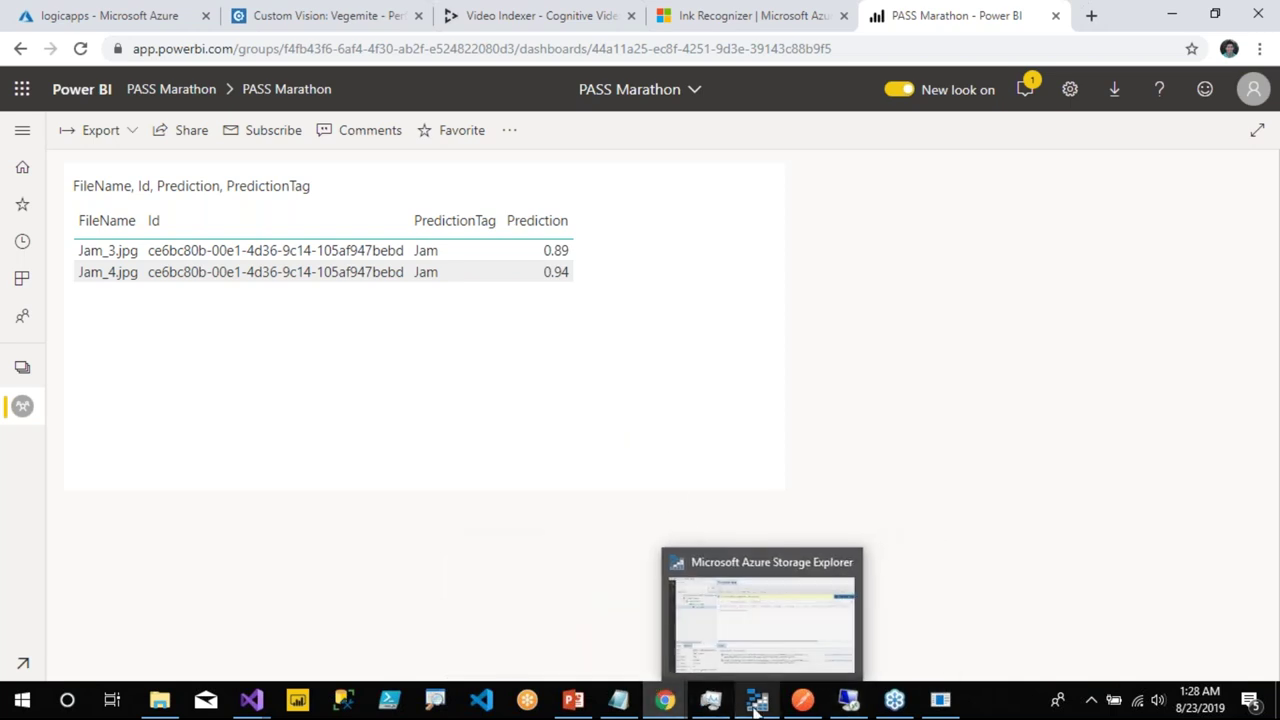
click(733, 625)
click(172, 703)
click(365, 490)
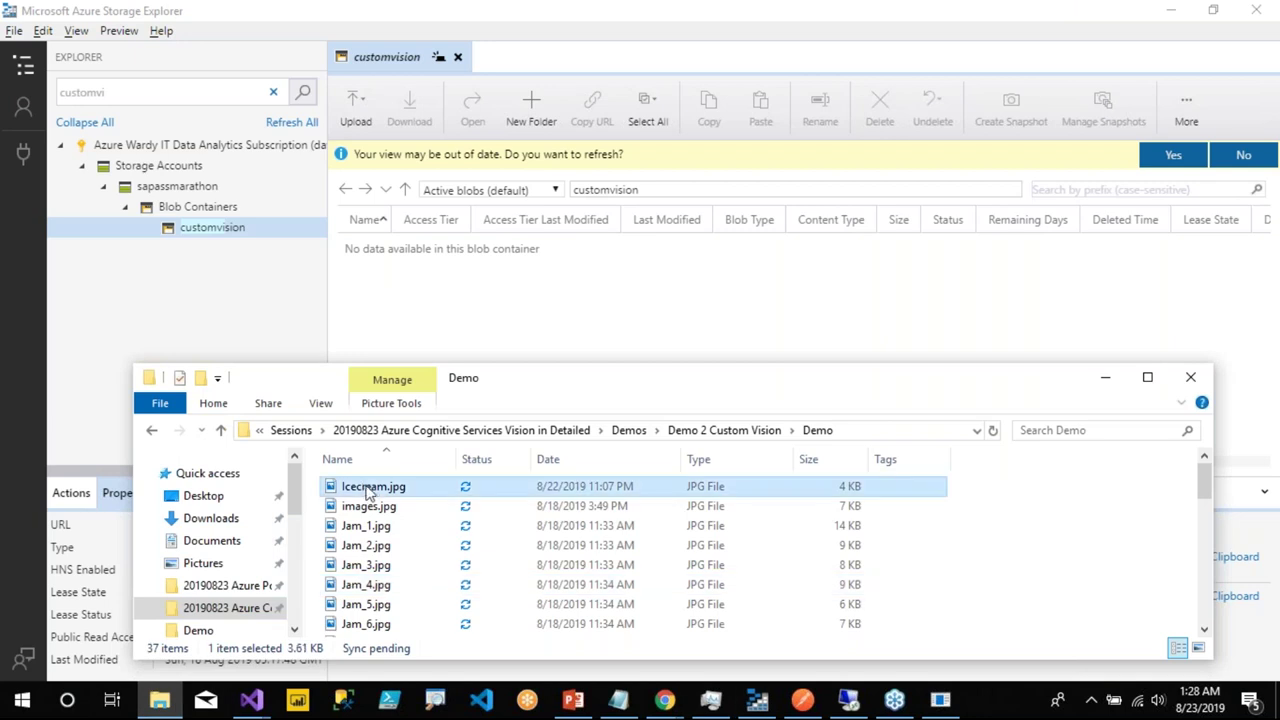
double_click(372, 488)
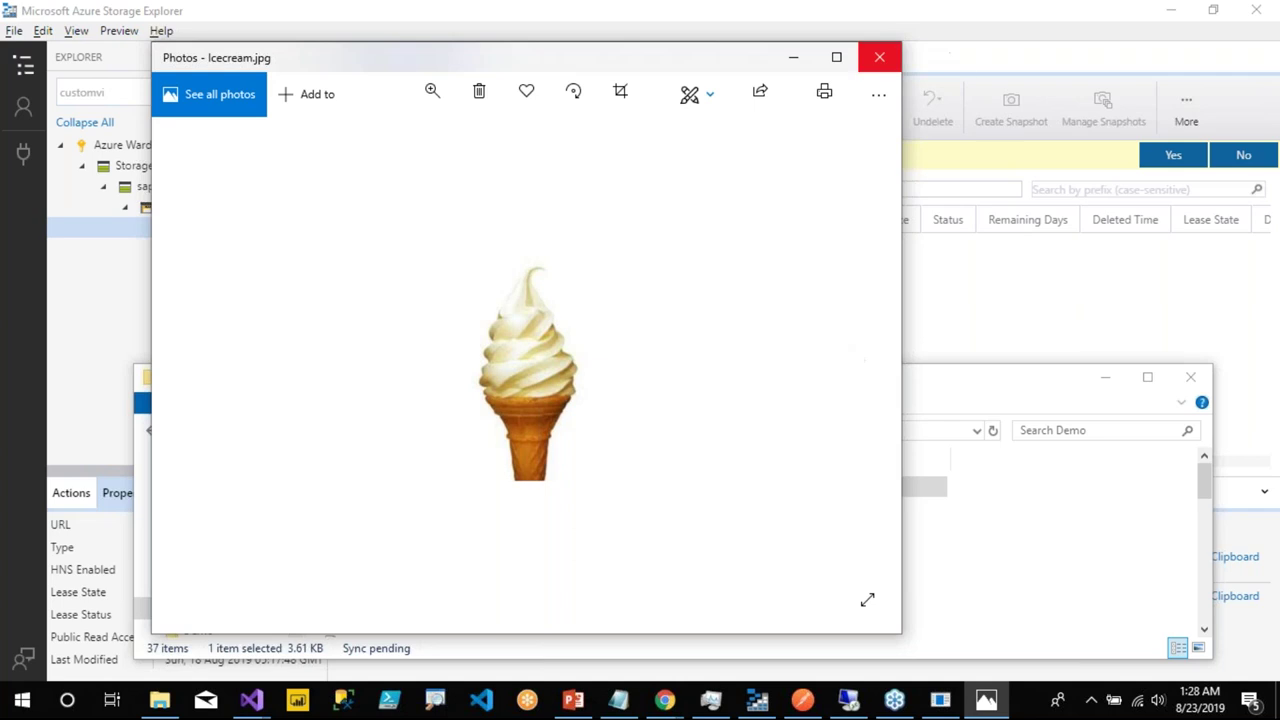
- Close the Icecream.jpg preview and upload Vegemite_2.jpg from the Demo folder to the customvision container
click(879, 57)
scroll(395, 518, down, 1)
scroll(395, 518, down, 6)
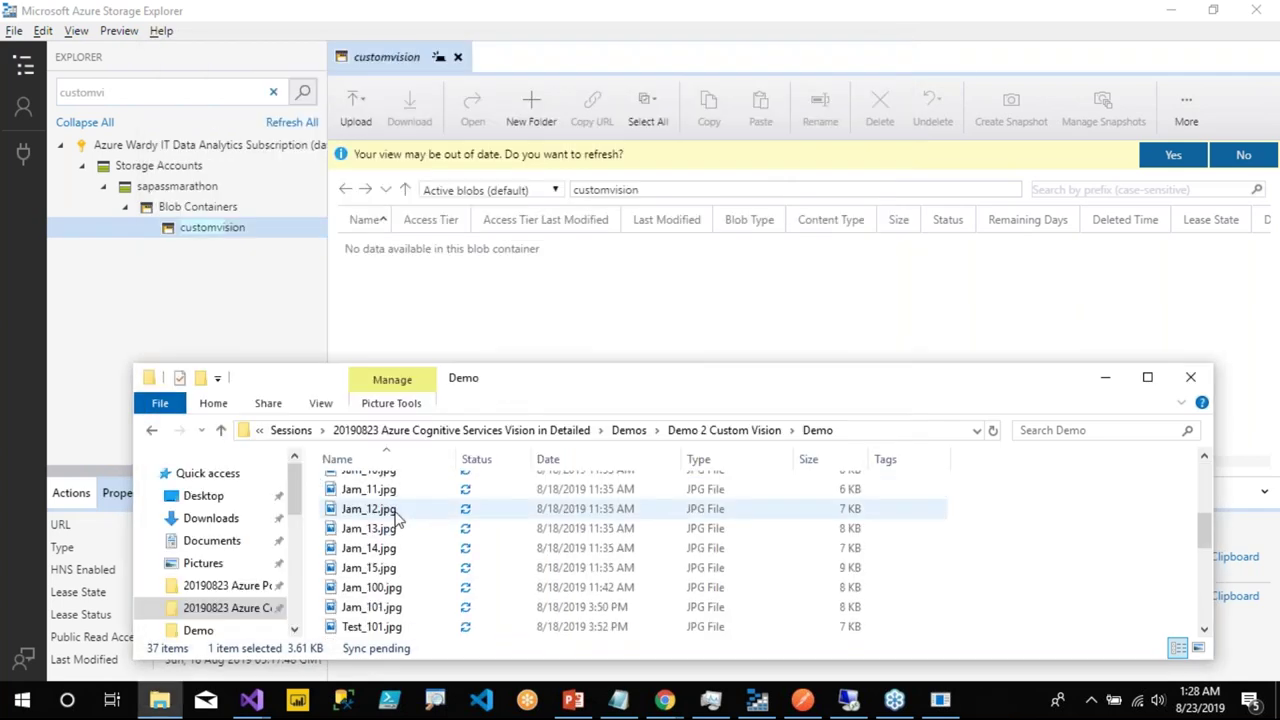
drag(412, 566, 497, 290)
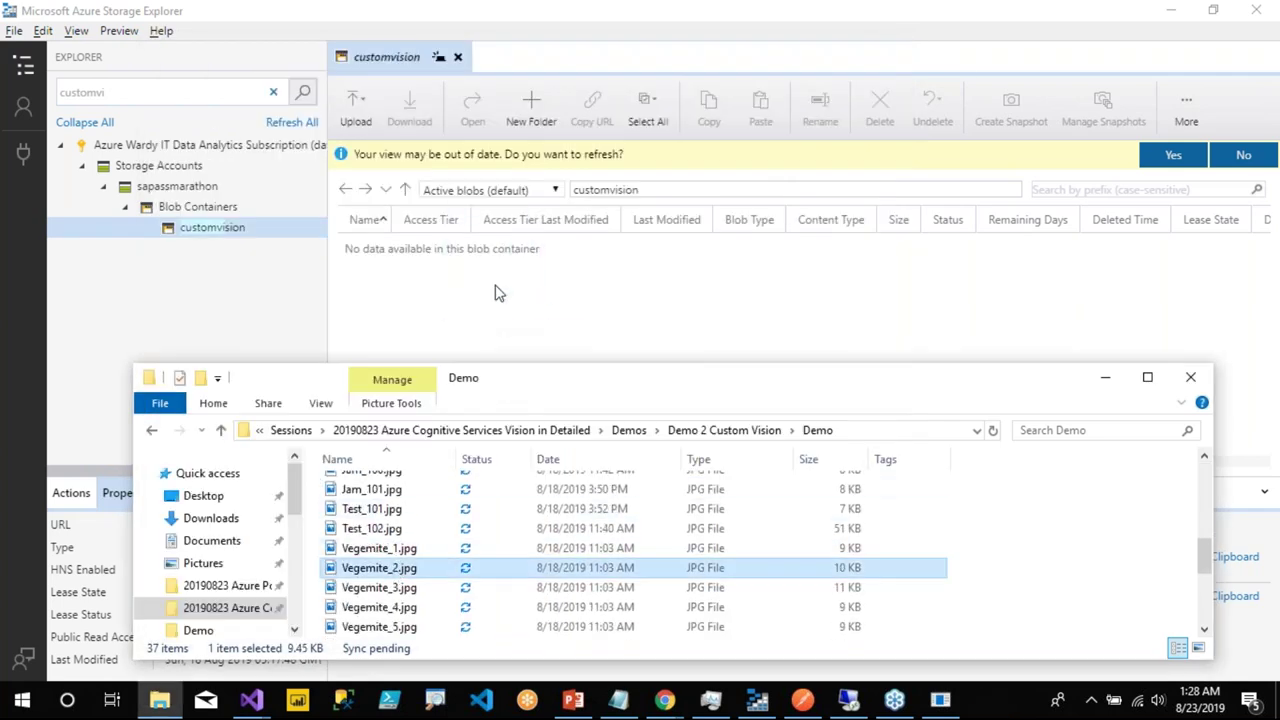
- Upload Icecream.jpg from the Demo folder to the customvision container and refresh the container's blob list
scroll(414, 560, up, 5)
scroll(418, 562, up, 1)
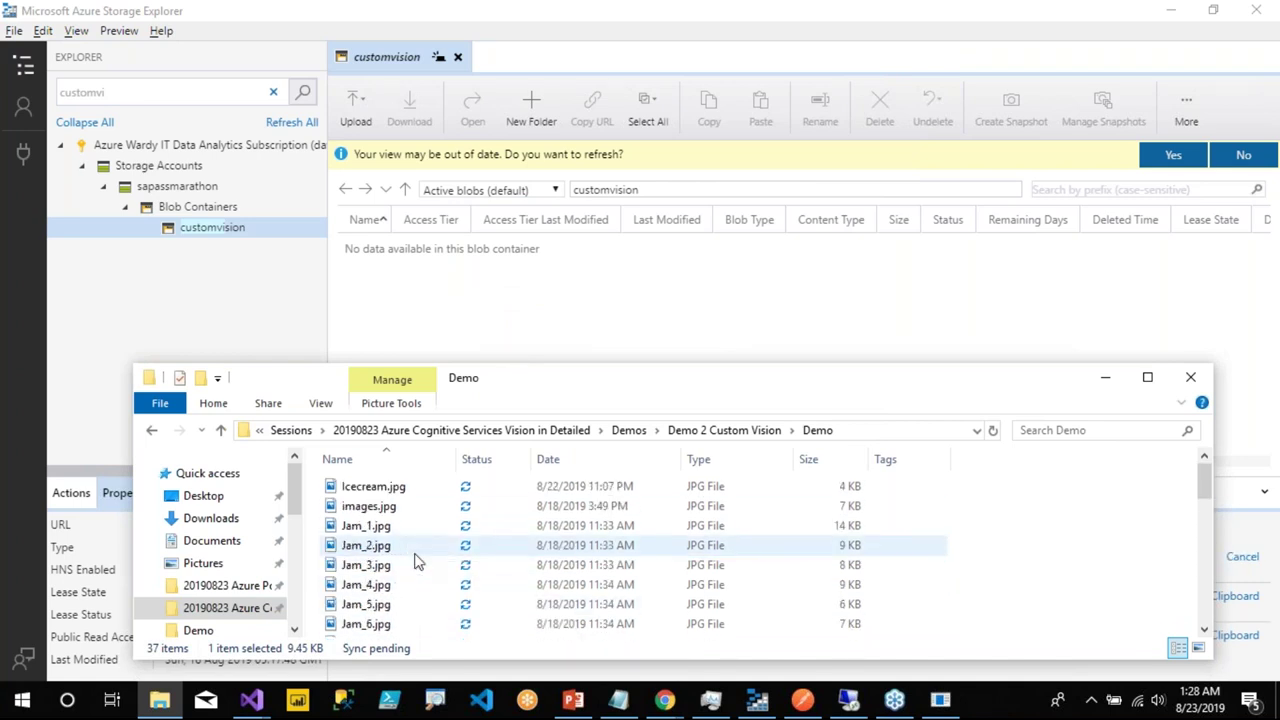
drag(400, 487, 501, 312)
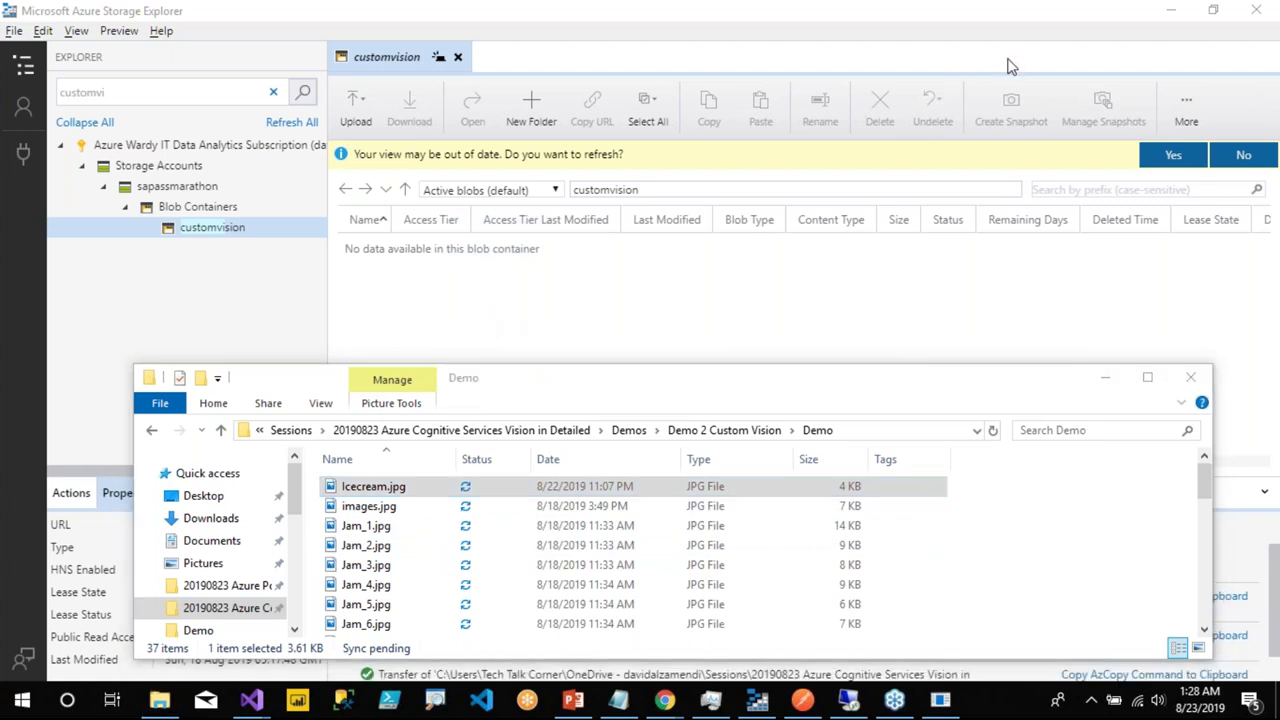
click(1170, 158)
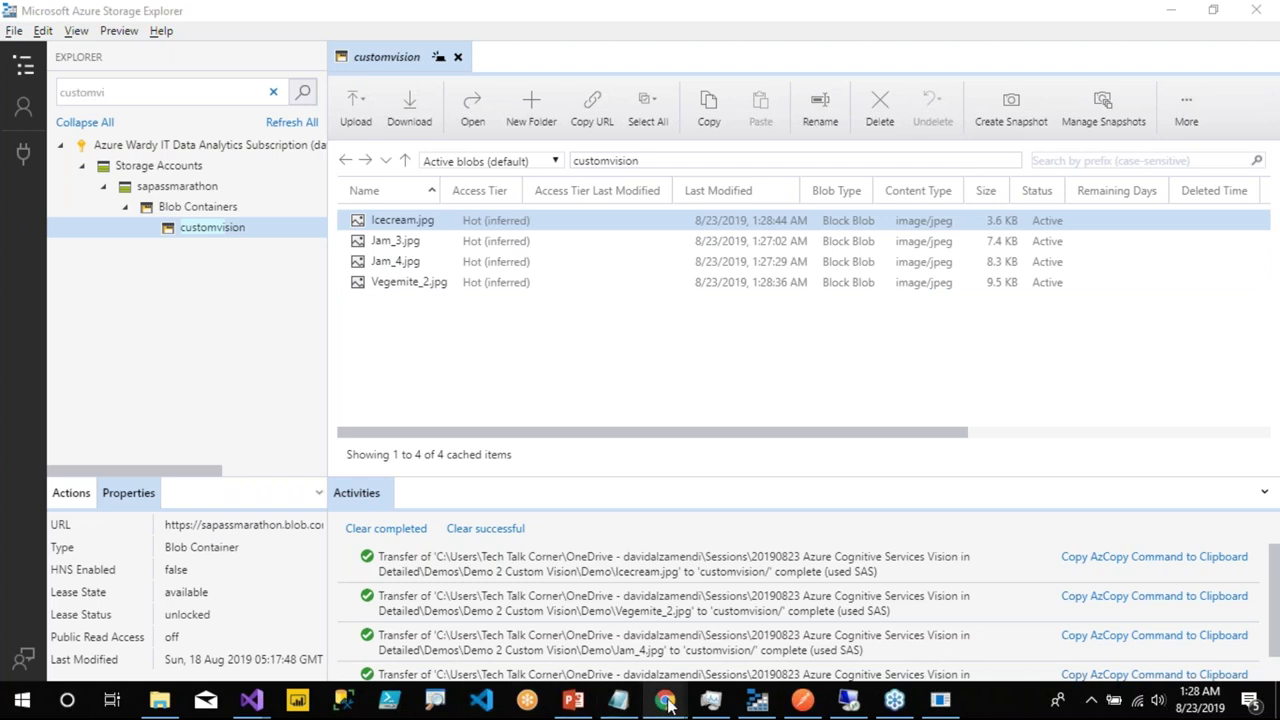
- Switch to the browser, check the PASS Marathon dashboard's prediction table, and refresh the logicapps runs history for new runs
click(545, 594)
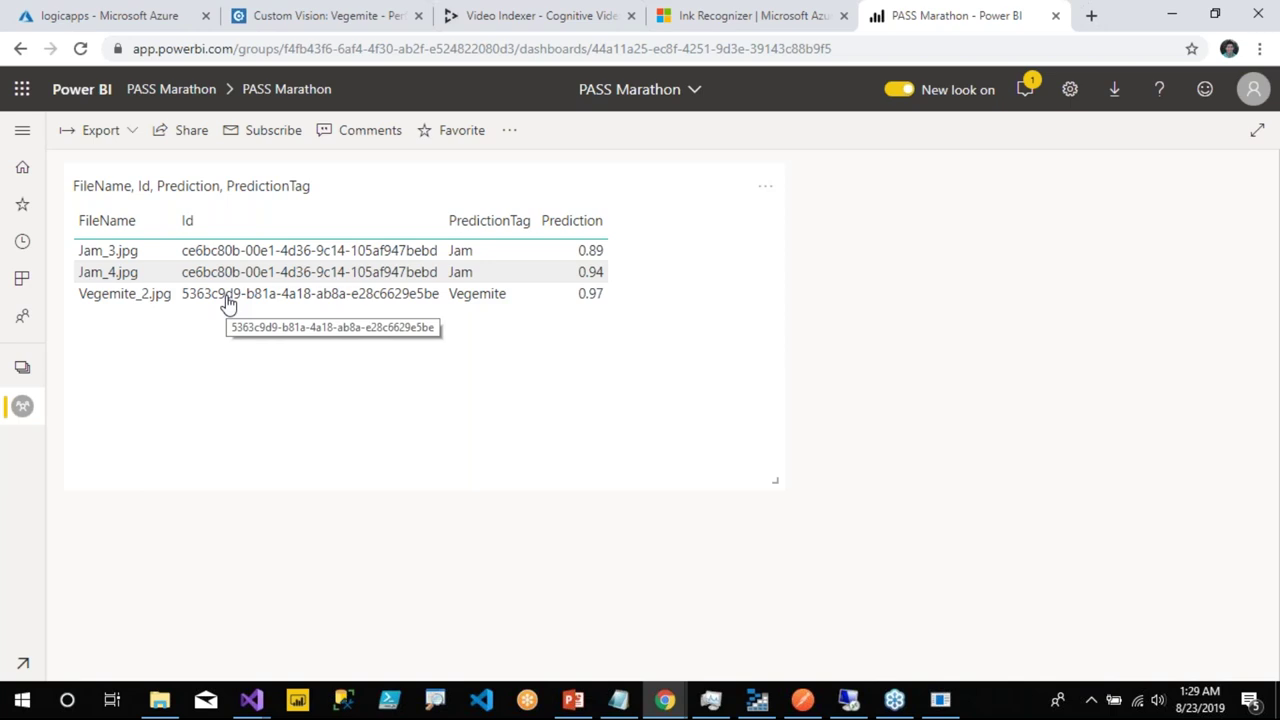
click(66, 16)
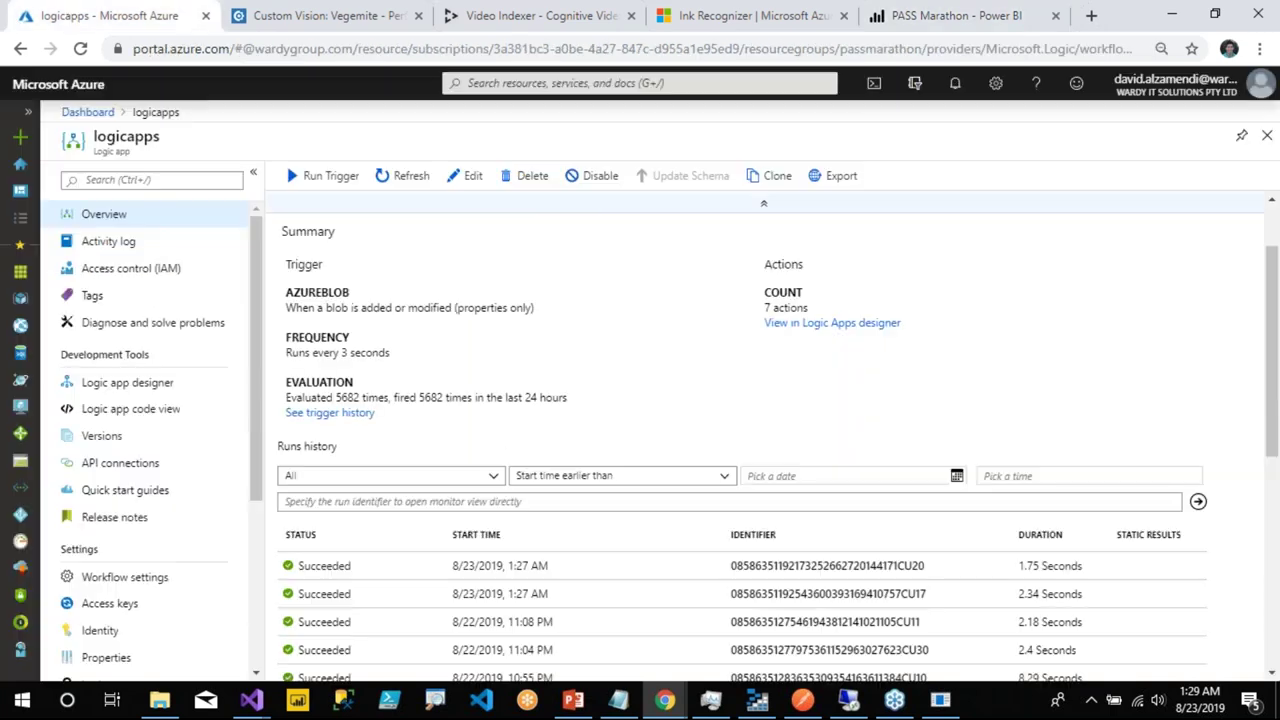
click(407, 176)
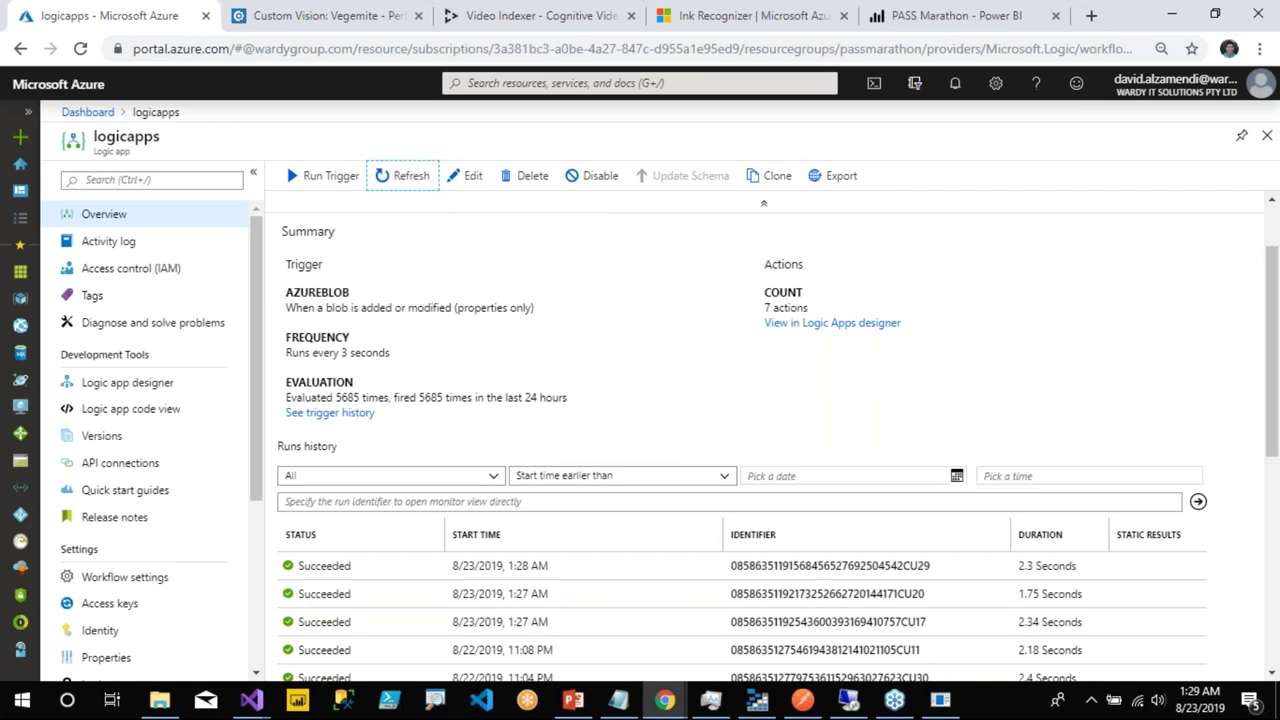
click(414, 183)
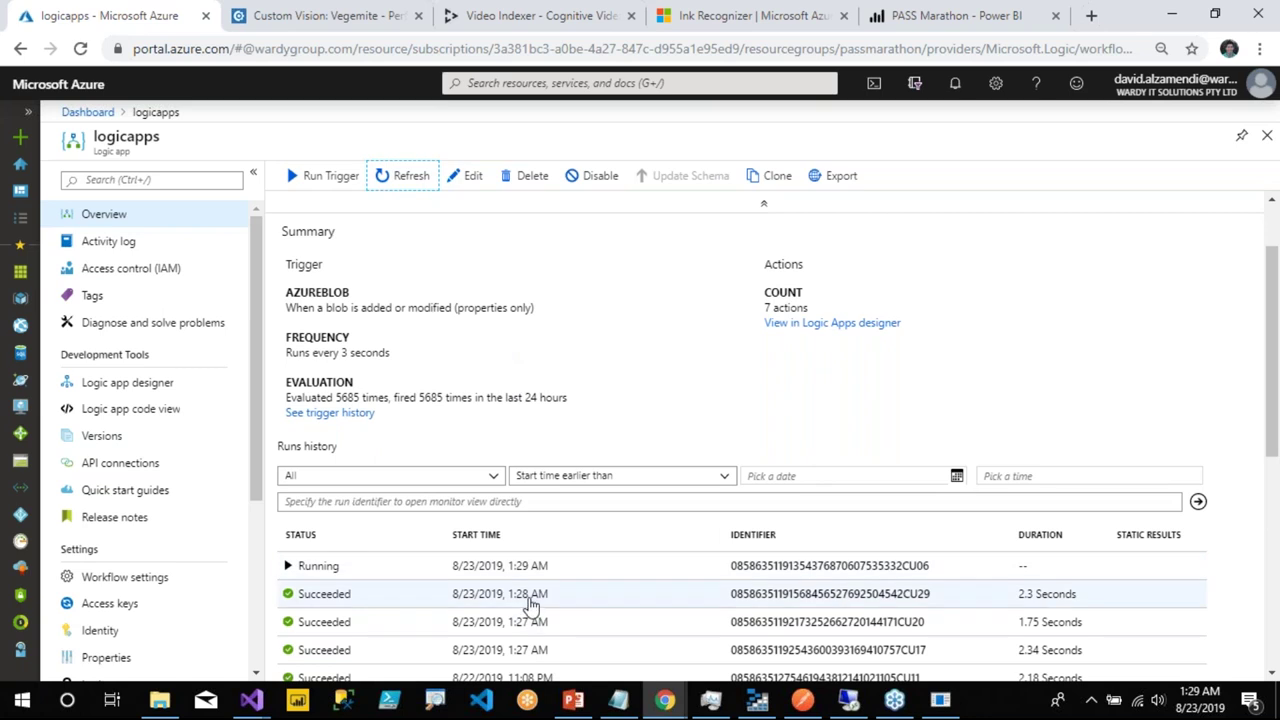
- Open the most recent Logic App run, hide the runs history and inspect the Condition result inside the For each loop
click(540, 572)
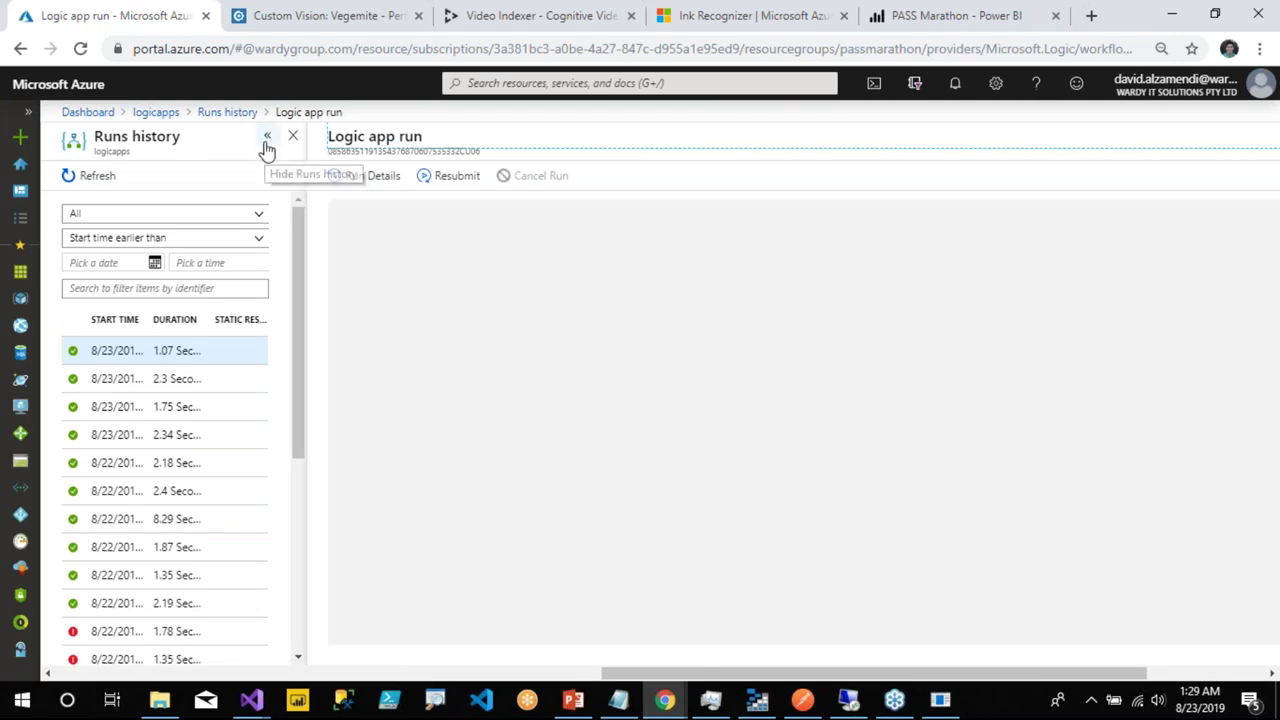
click(267, 137)
scroll(837, 489, down, 2)
click(838, 537)
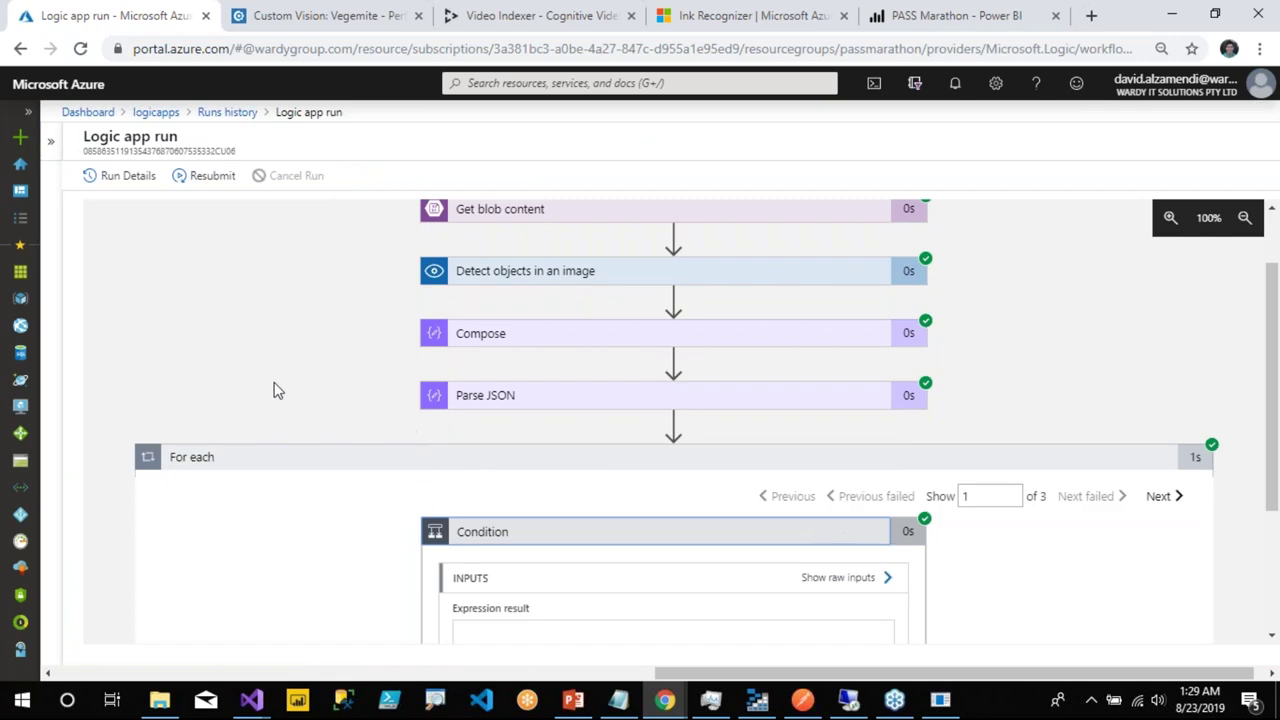
scroll(310, 388, down, 2)
scroll(310, 388, down, 2)
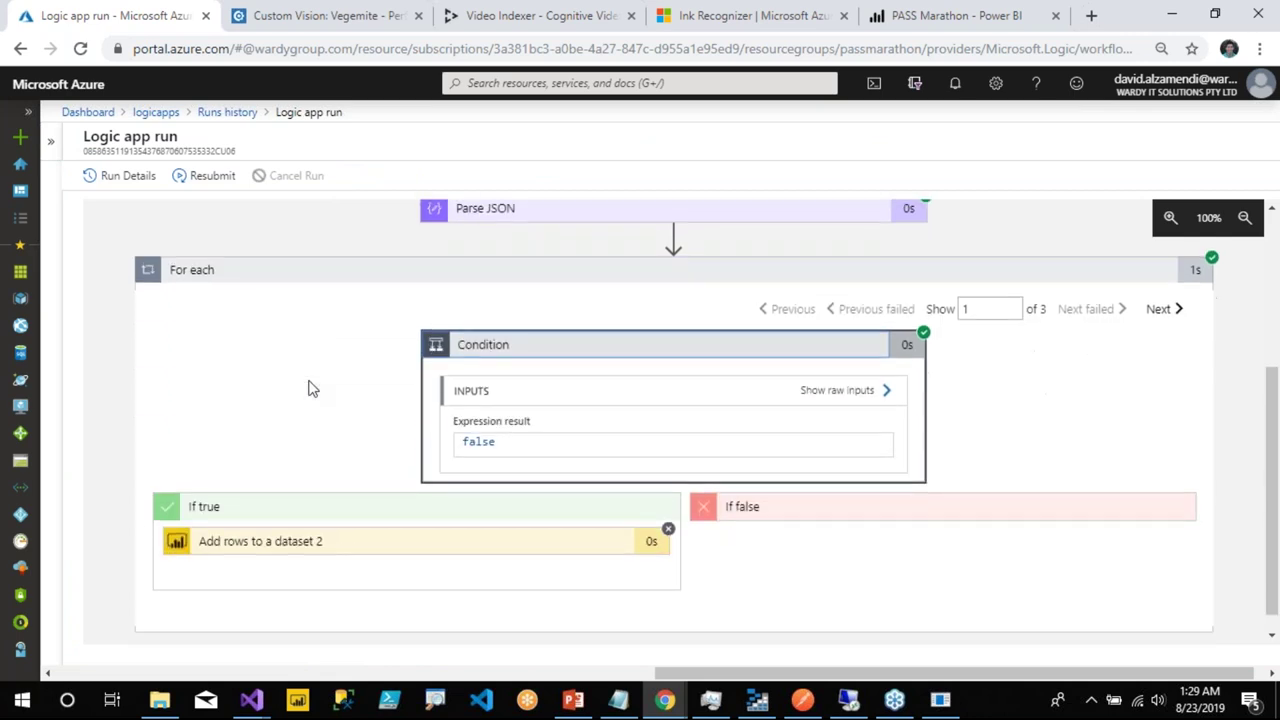
- Examine the blob trigger's outputs to identify the file that started the run, and return to the For each condition
scroll(479, 445, up, 6)
click(592, 302)
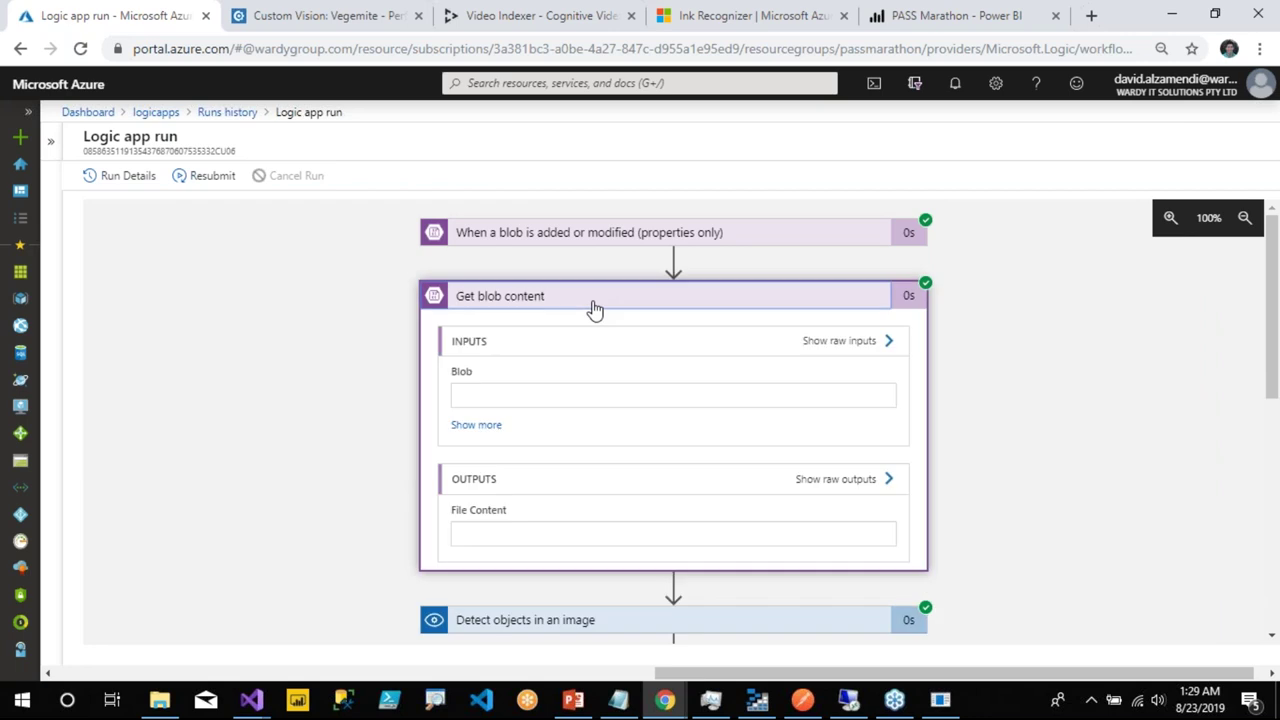
click(655, 236)
scroll(645, 455, down, 1)
scroll(645, 458, down, 3)
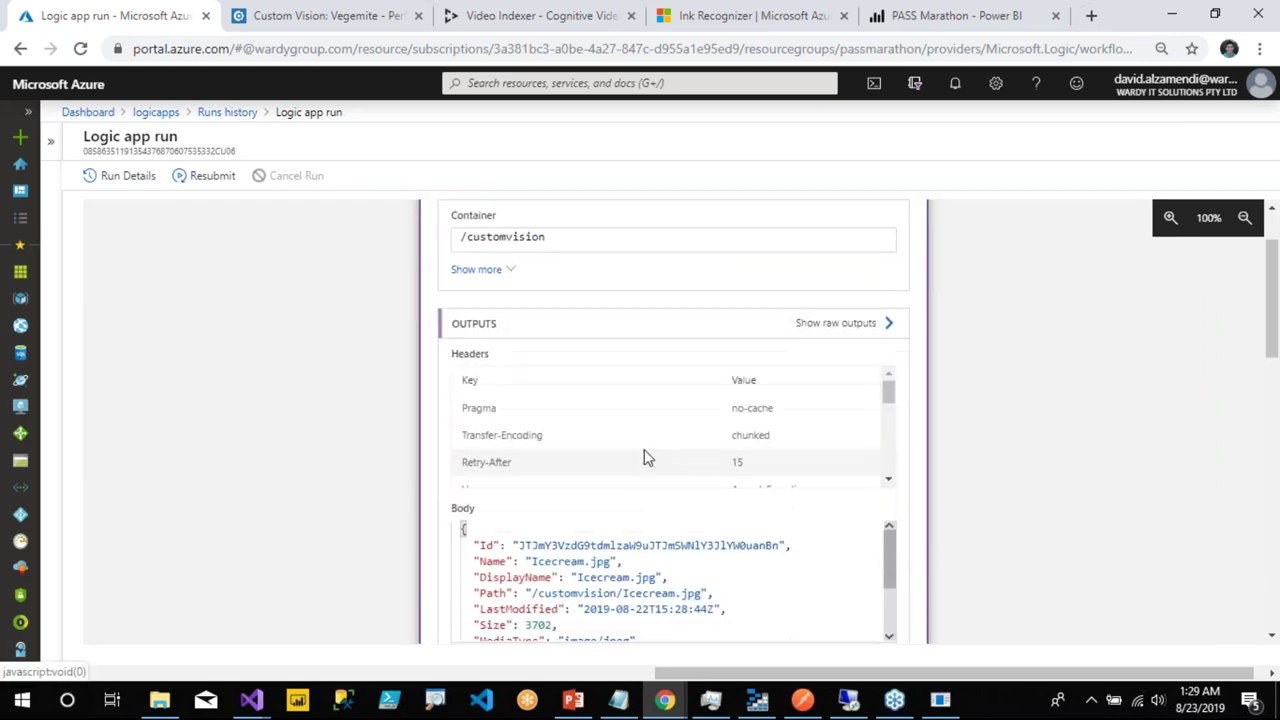
drag(578, 577, 659, 578)
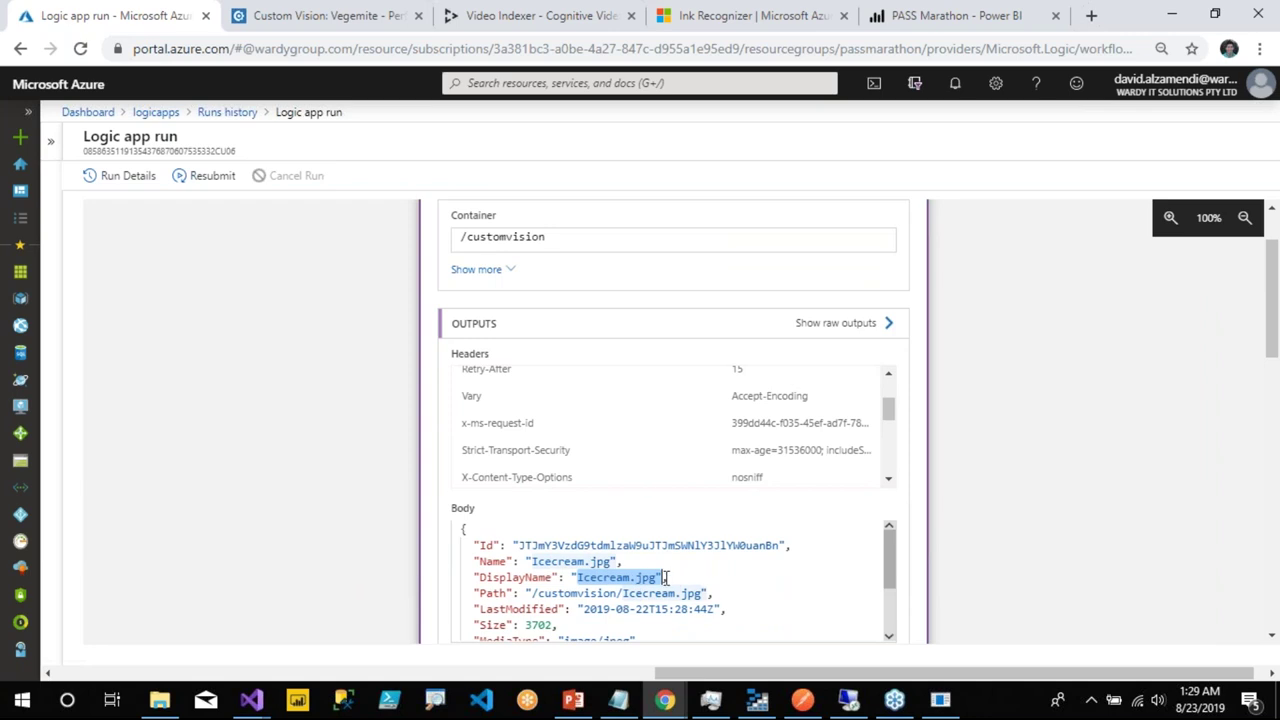
scroll(282, 386, down, 1)
scroll(282, 386, down, 10)
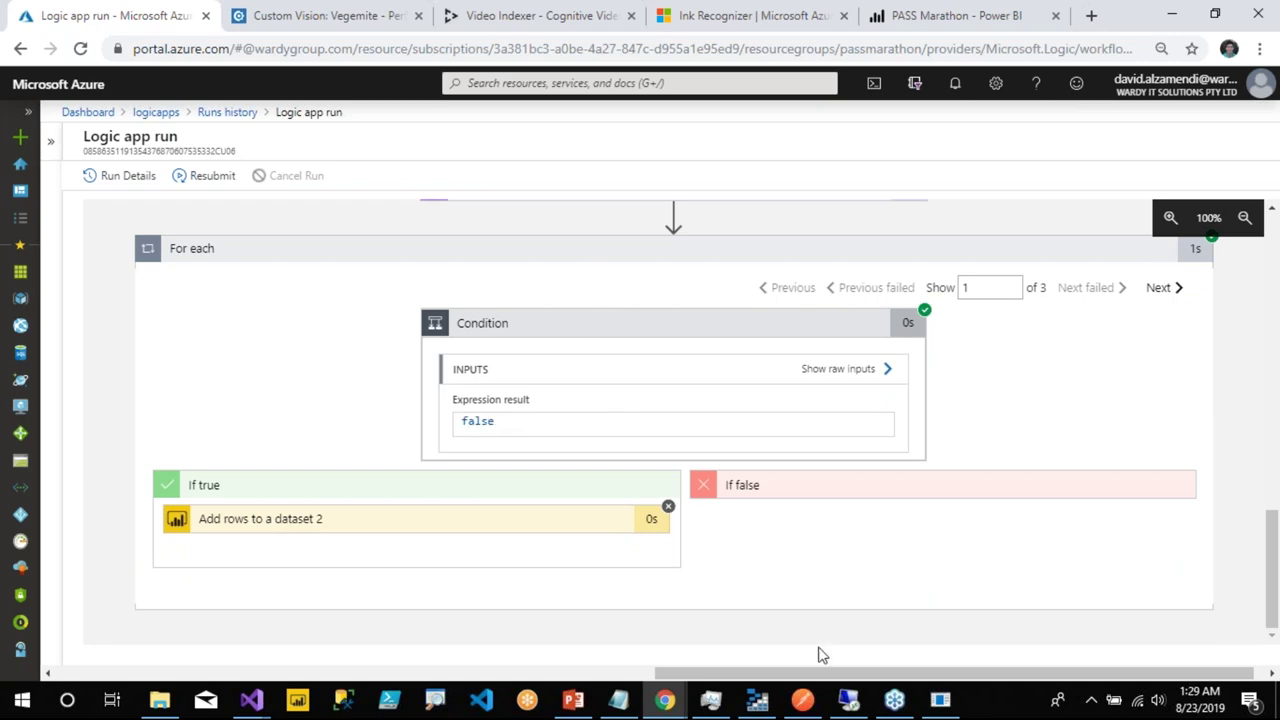
- Switch to PowerPoint, start the slide show from the Demo slide and reveal its workflow diagram
click(573, 700)
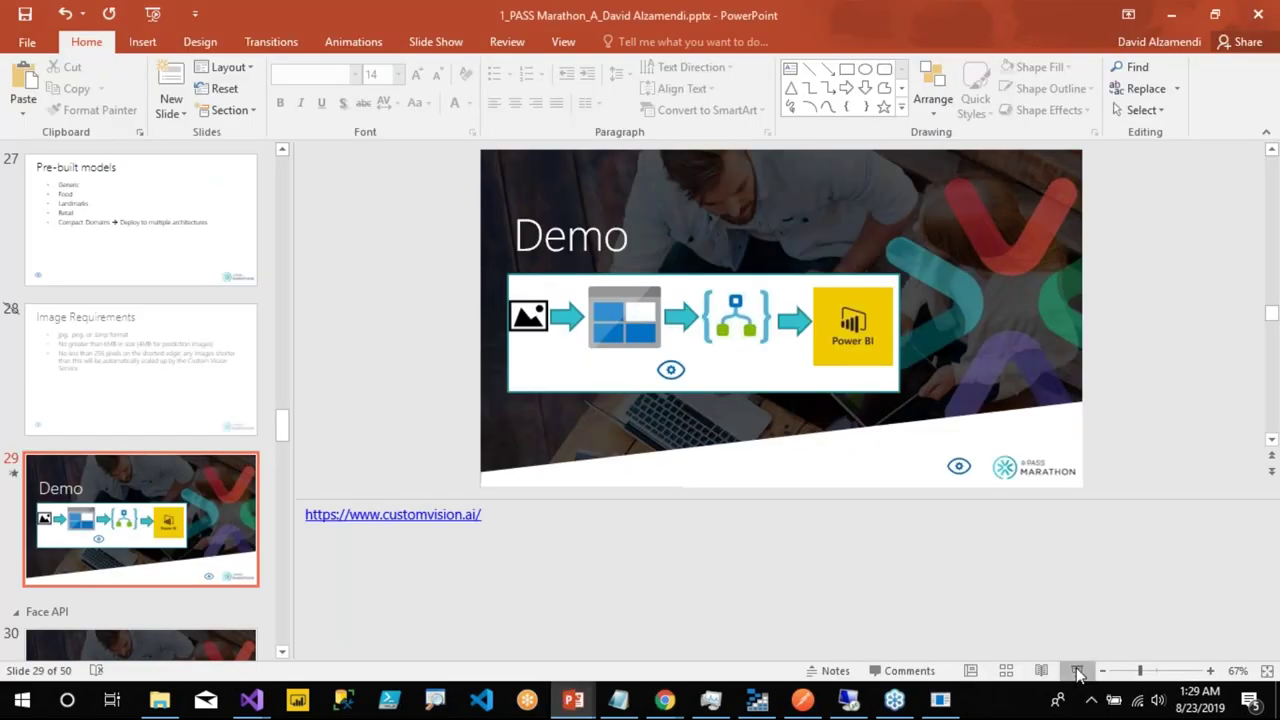
click(1077, 671)
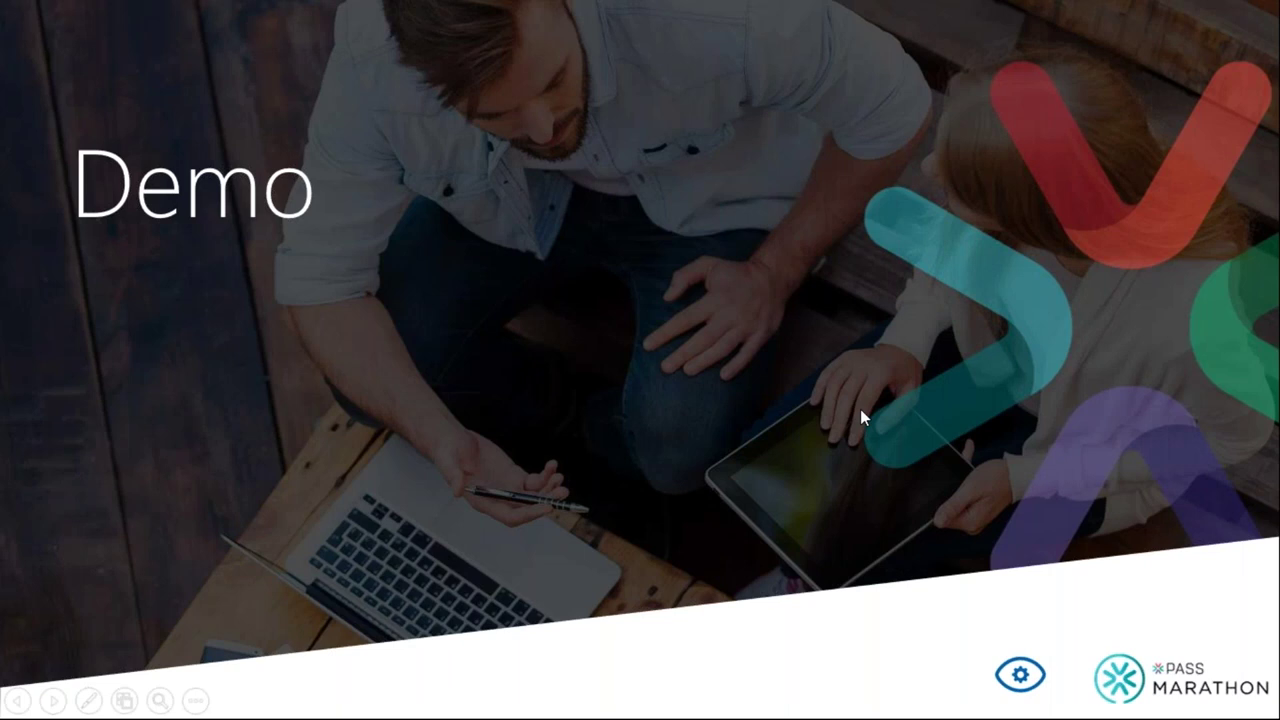
key(Right)
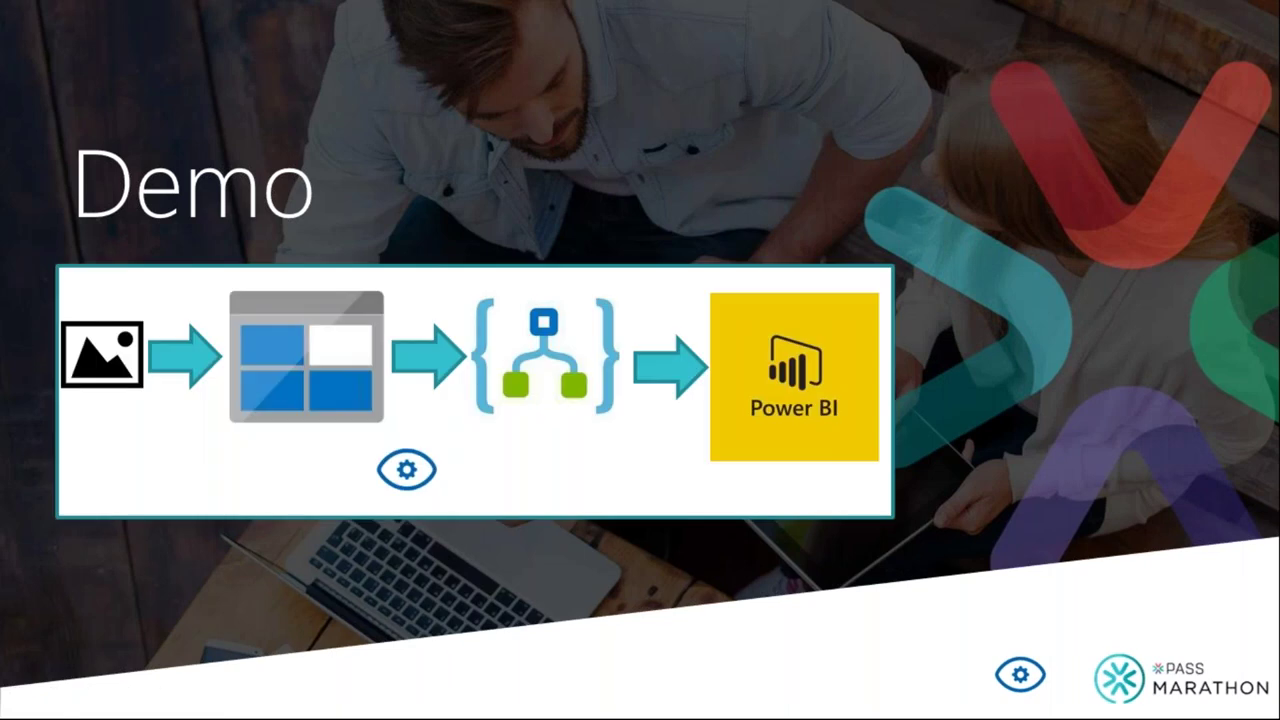
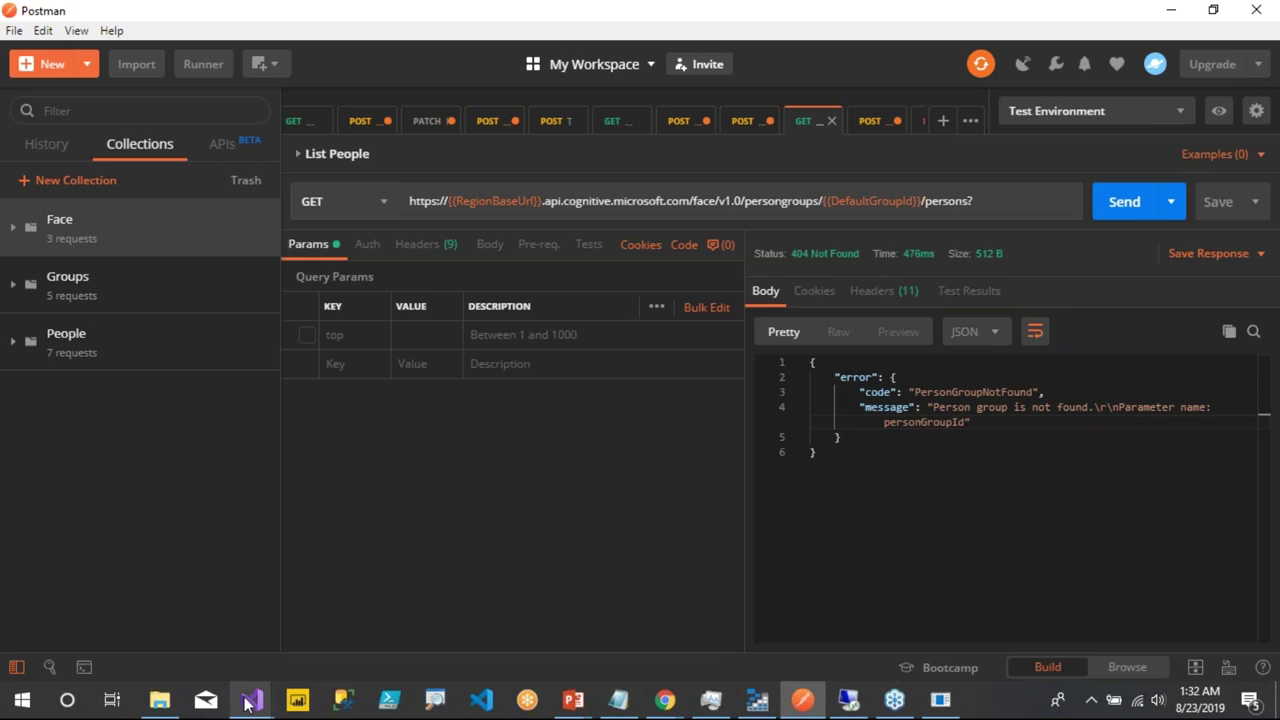
- Switch to the LiveCameraSample app, try to start Camera 1, and close the app
mouse_move(247, 705)
click(940, 700)
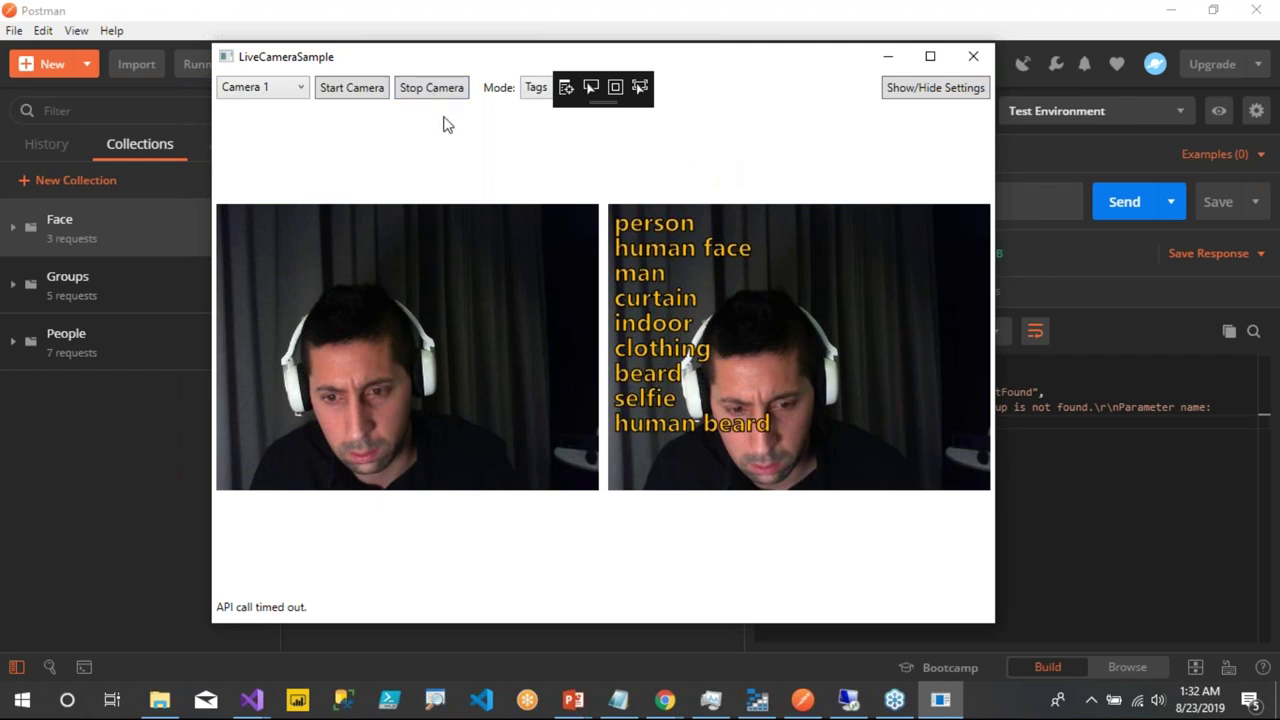
click(352, 88)
drag(497, 63, 370, 63)
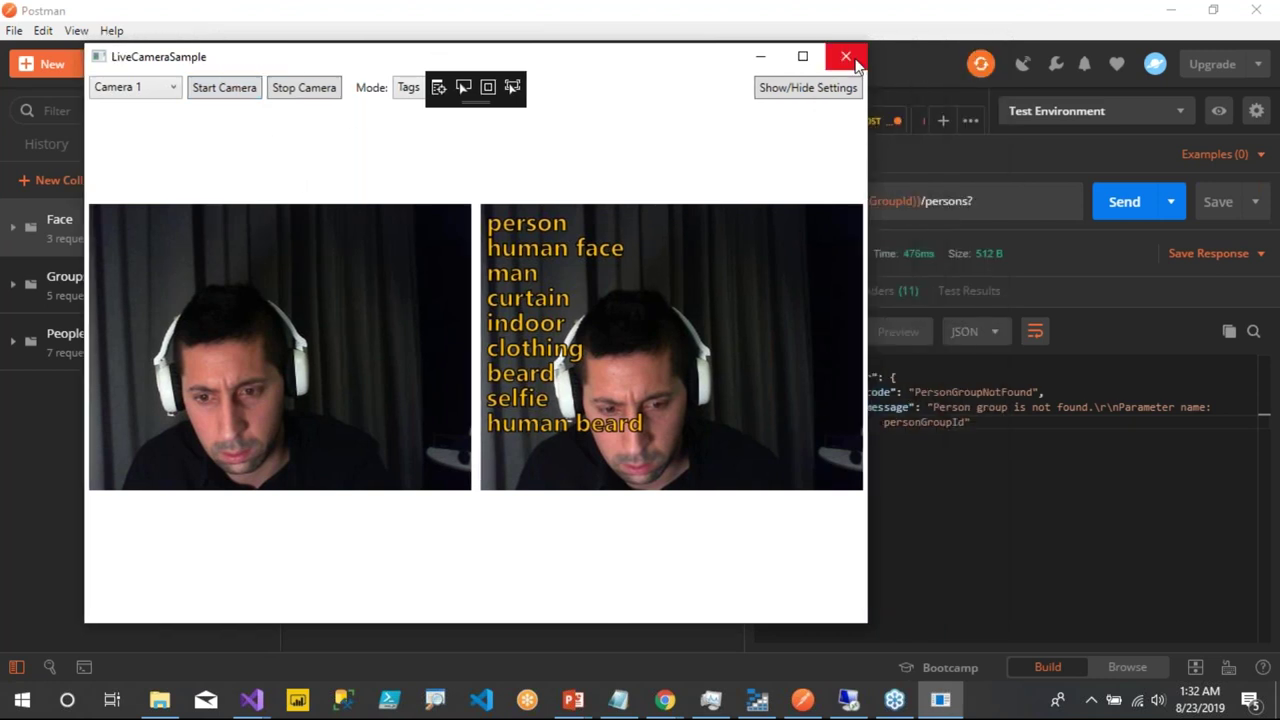
click(855, 62)
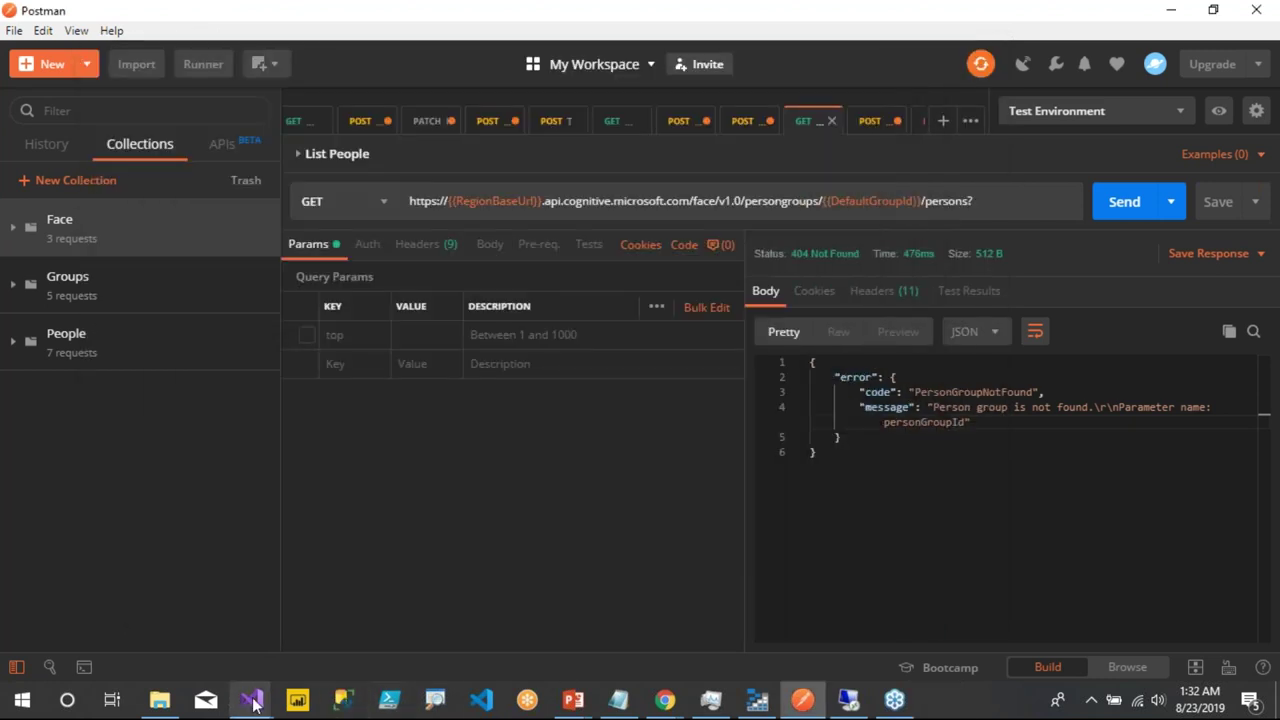
- Switch to Visual Studio, check the VideoFrameAnalysis solution, and run the RealTimeFaceApi.Cmd project from the RealTimeFaceApi solution
mouse_move(254, 704)
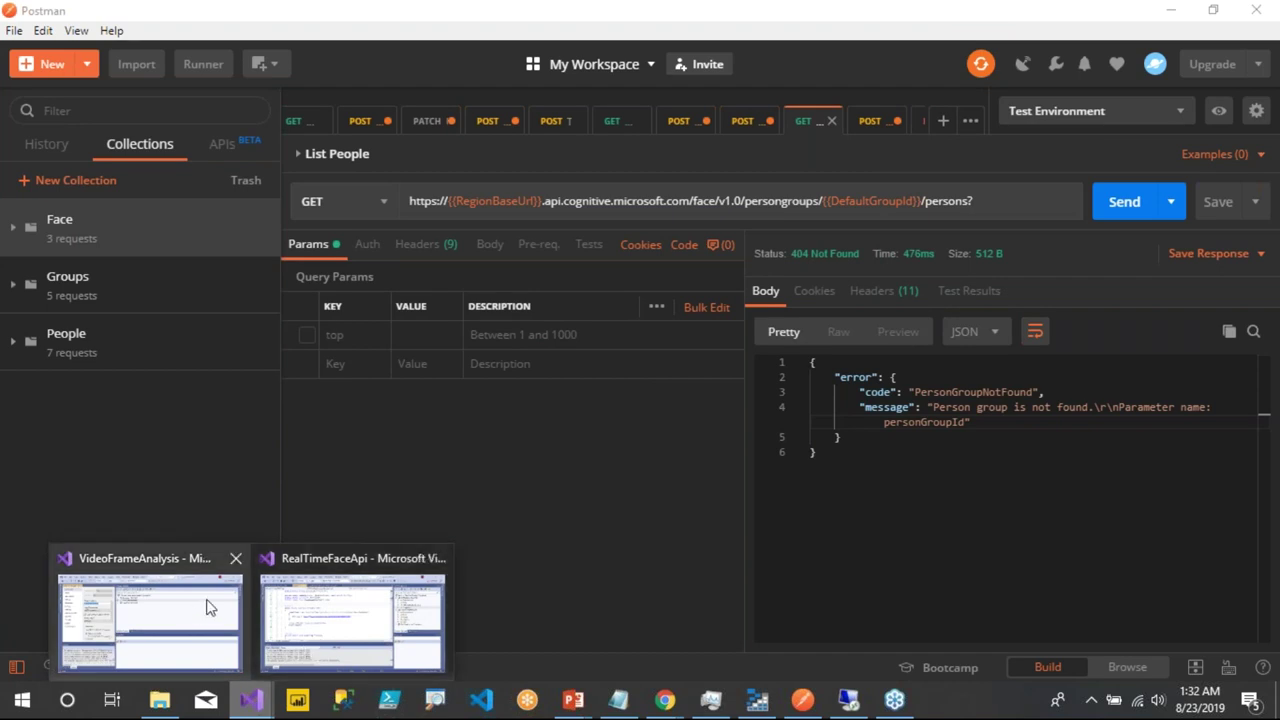
click(175, 607)
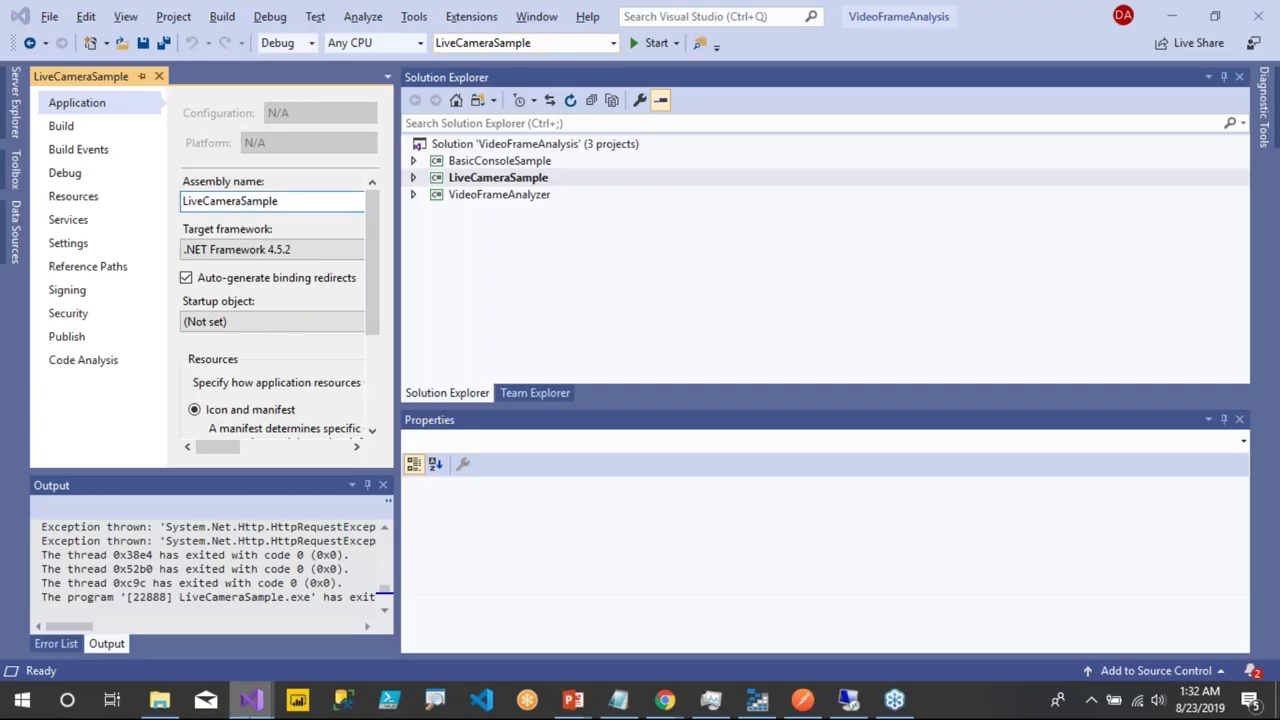
mouse_move(252, 700)
click(325, 648)
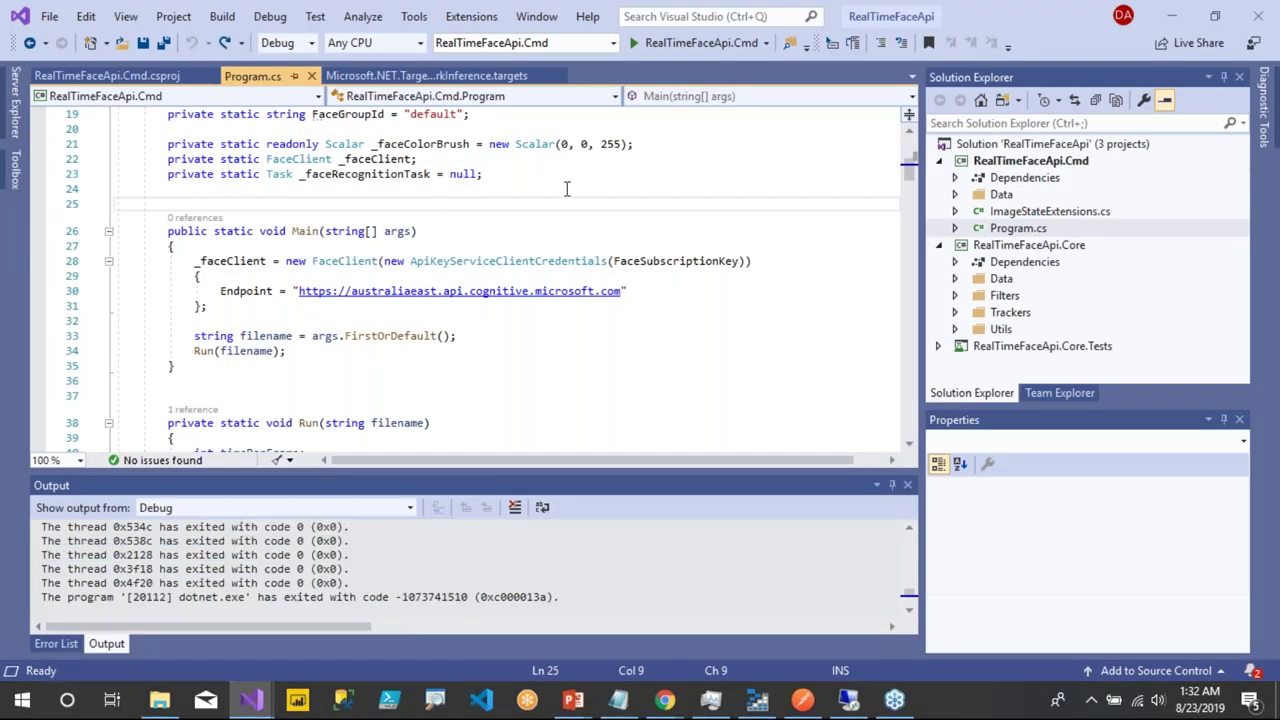
click(690, 45)
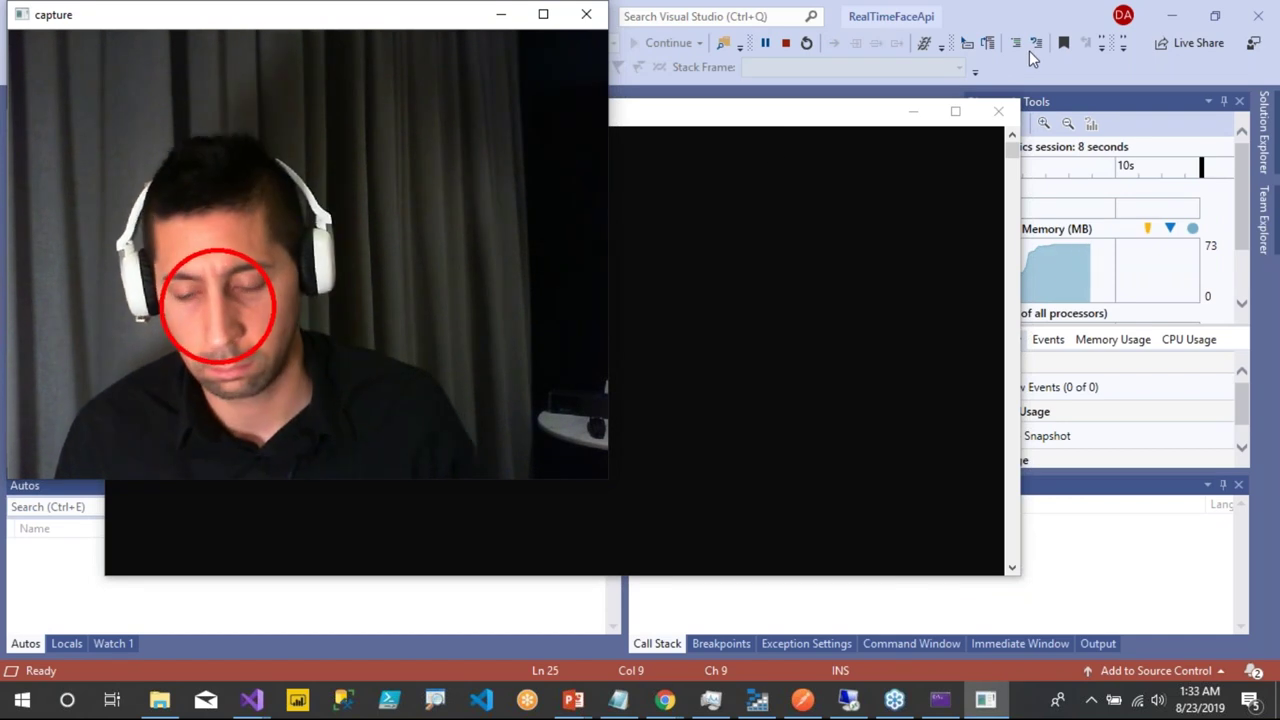
- Connect the computer to the open Quest Burwood East Wi-Fi network
click(1137, 706)
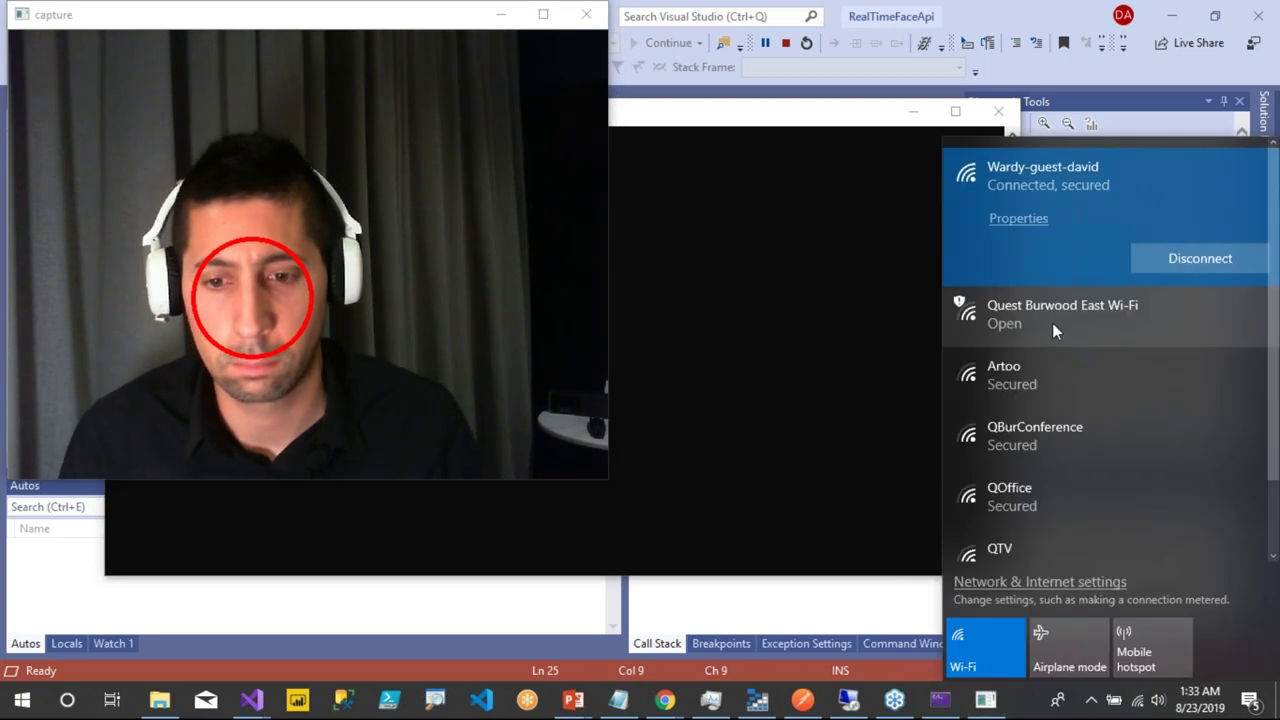
click(1052, 323)
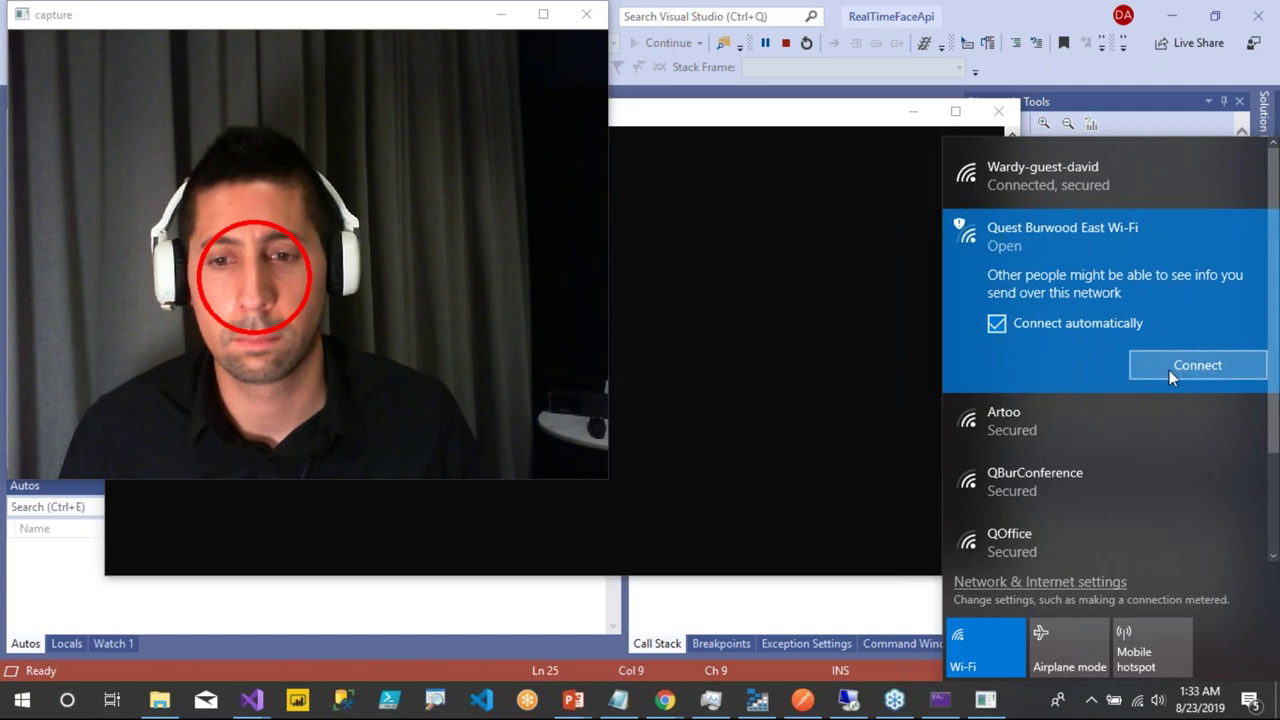
click(1171, 372)
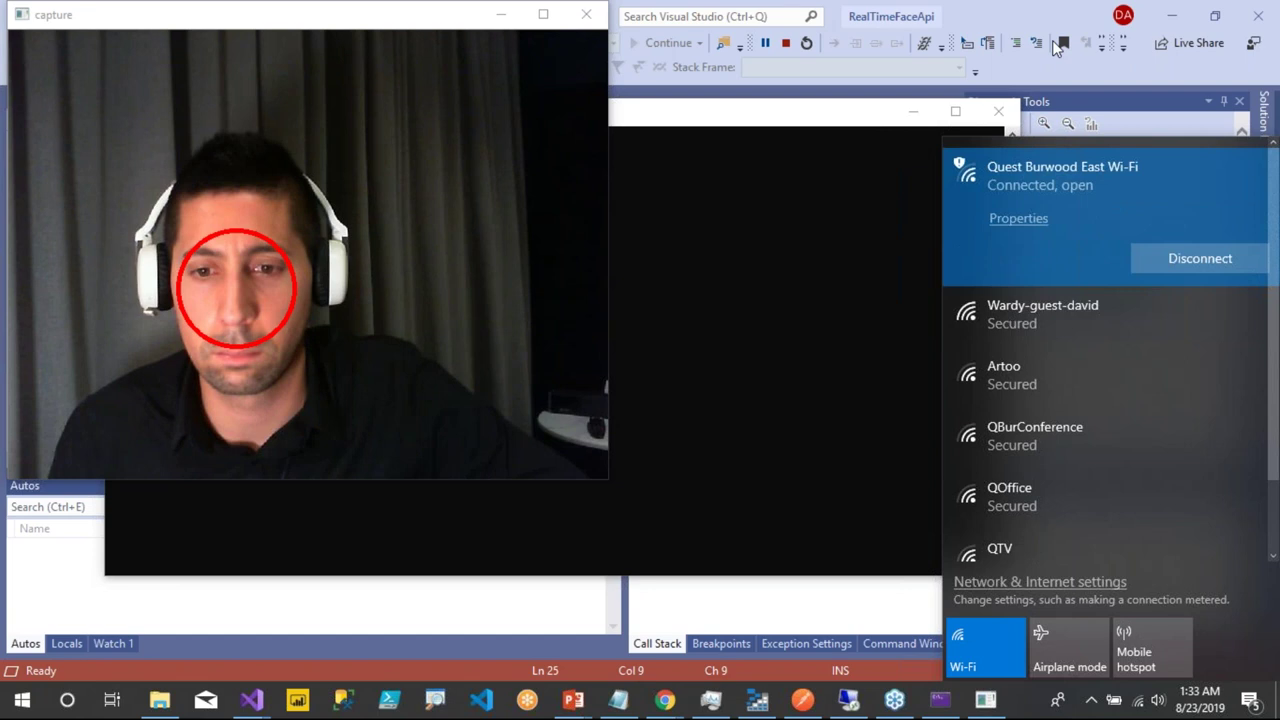
- Reconnect to the previously used secured guest Wi-Fi network and dismiss the network list
click(1088, 700)
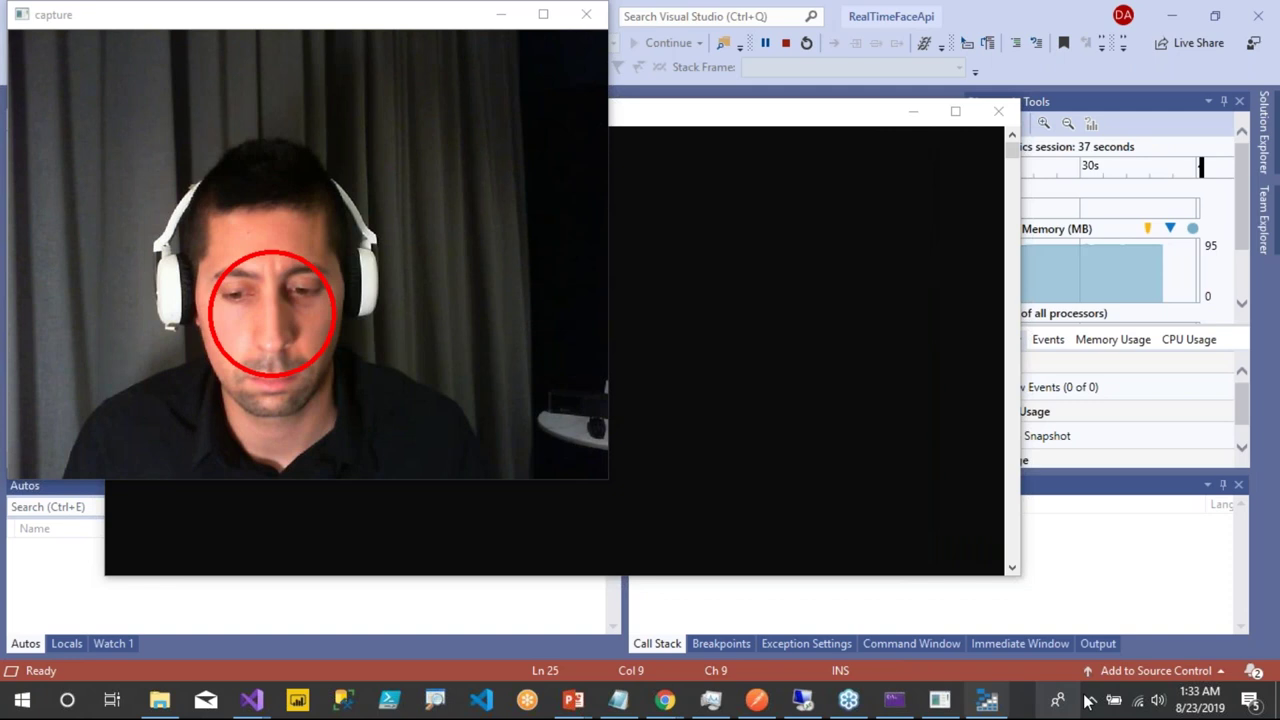
click(1088, 700)
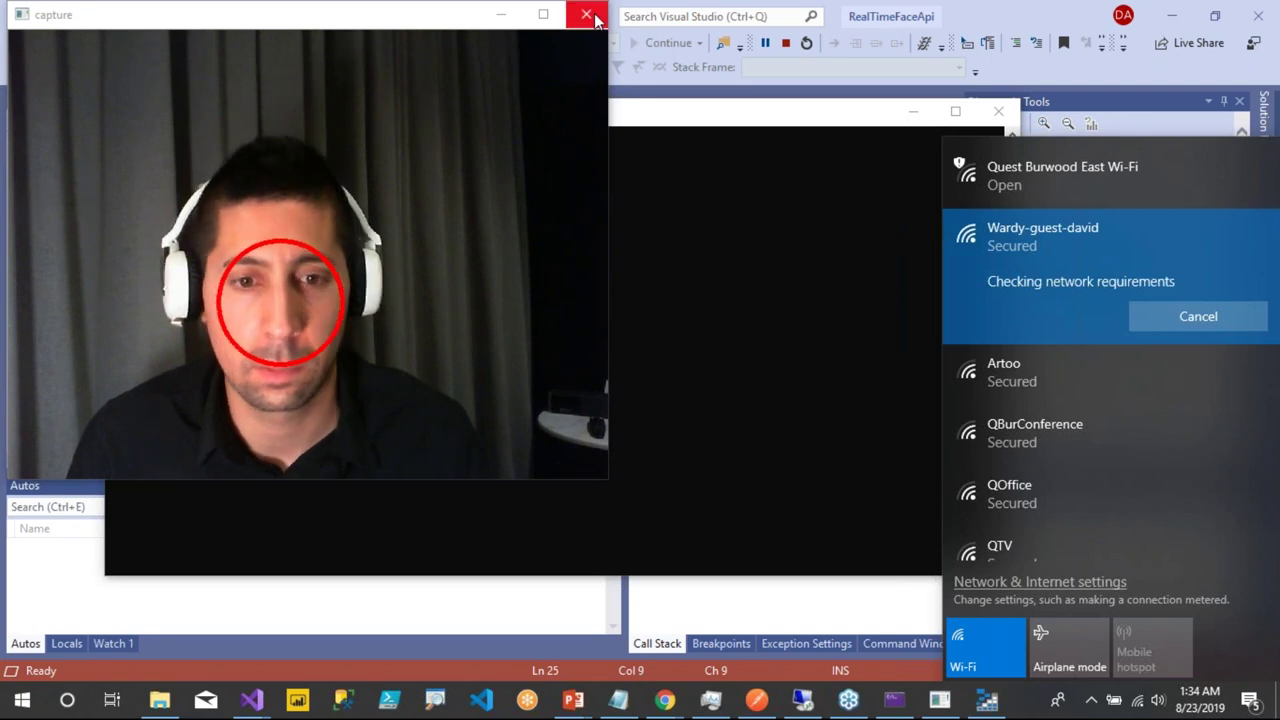
click(1190, 40)
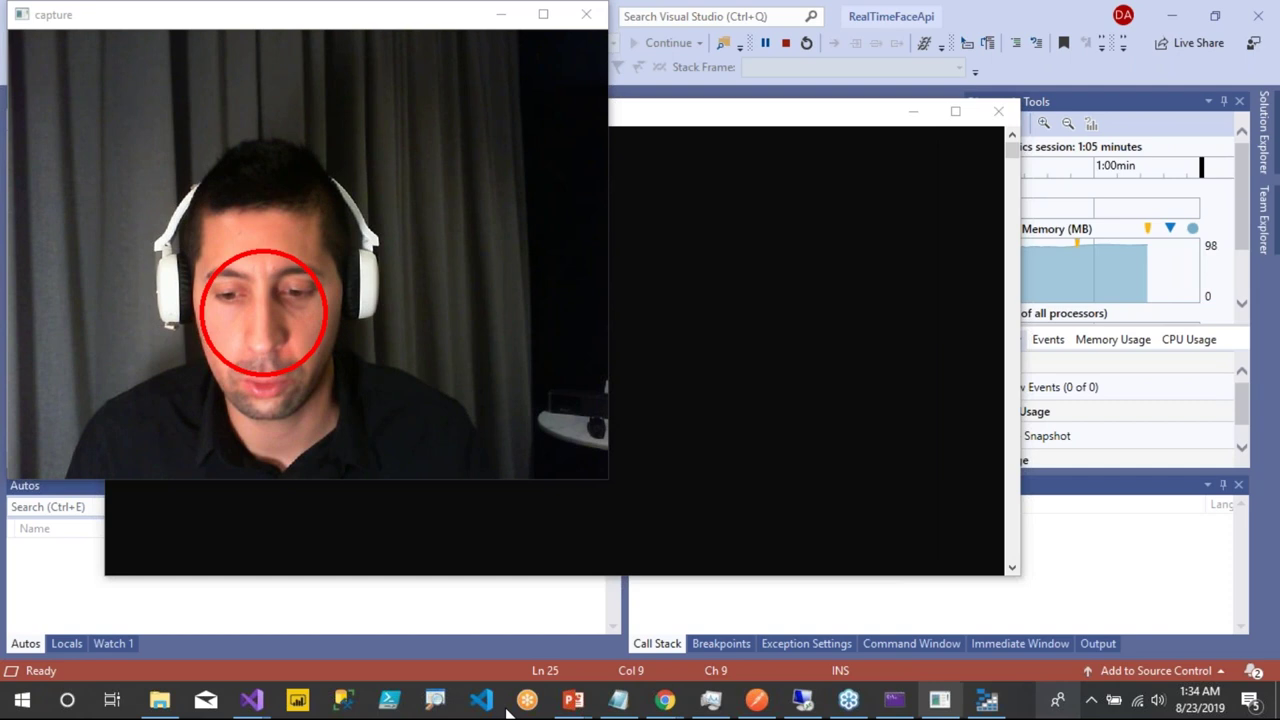
- Close the capture window and the dotnet.exe console to end the RealTimeFaceApi run
click(587, 16)
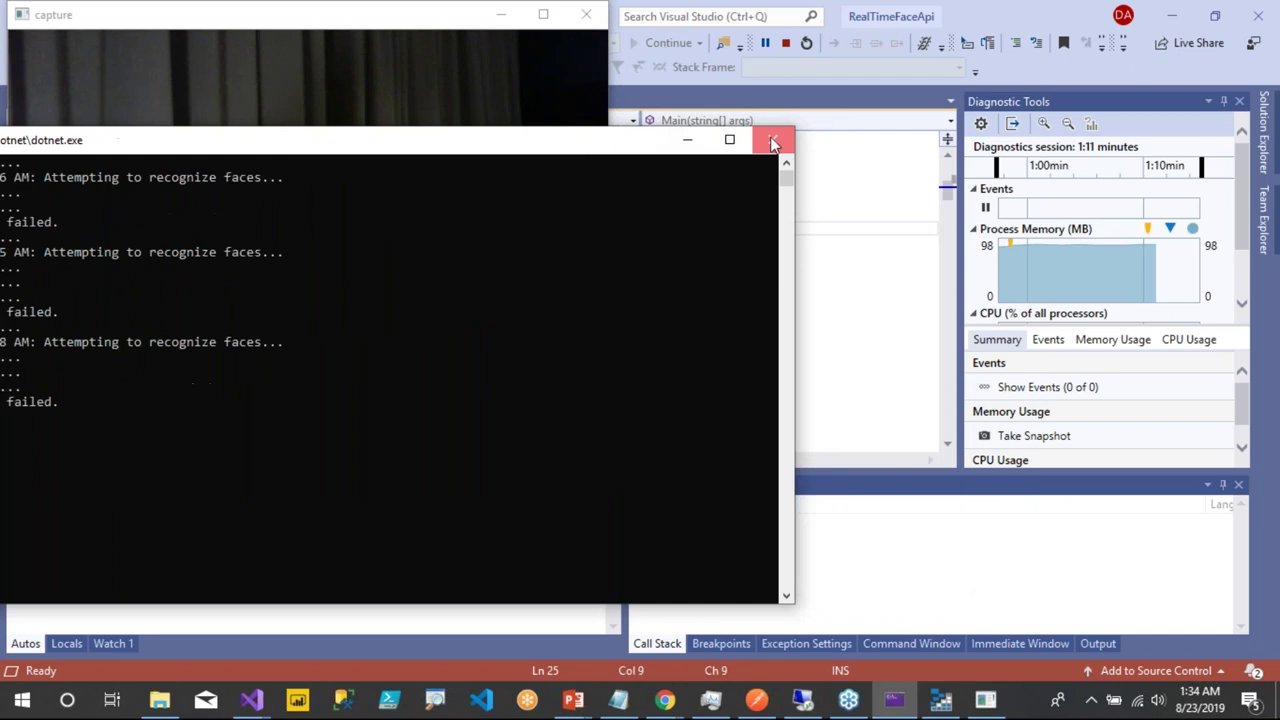
click(763, 137)
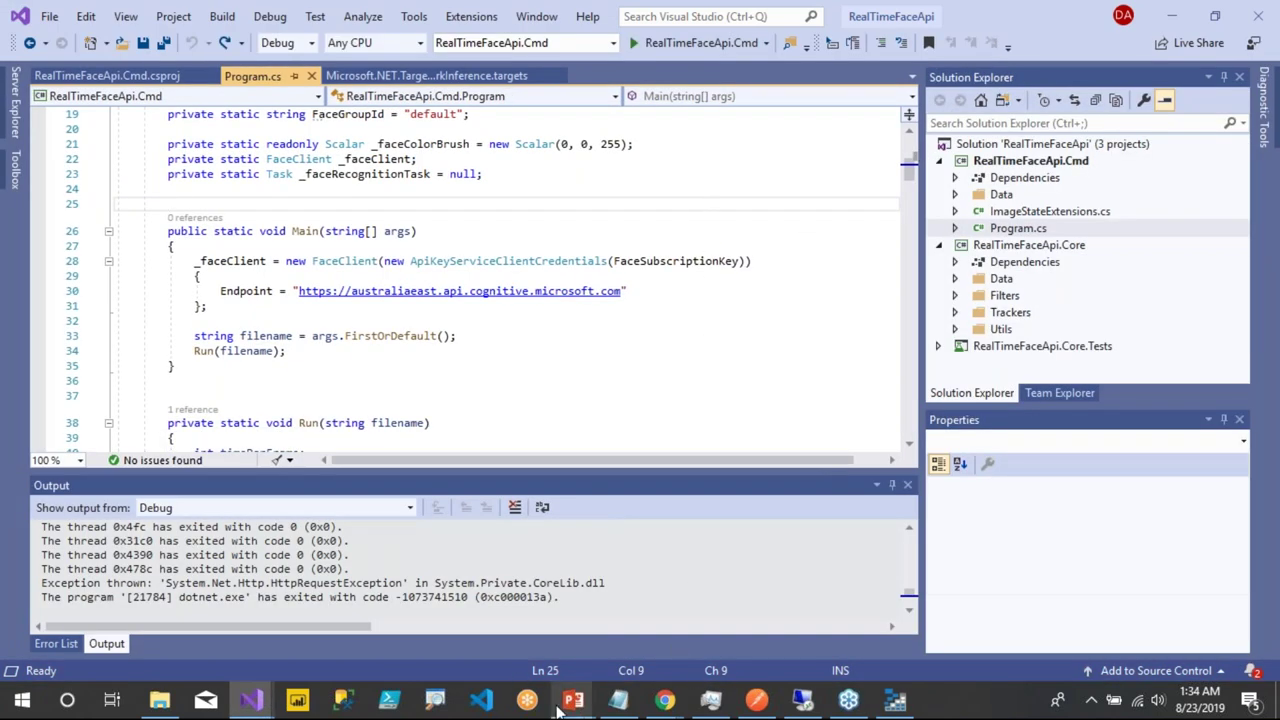
- Switch to Postman, check the demo slide in the running PowerPoint slide show, and return to Postman
click(757, 700)
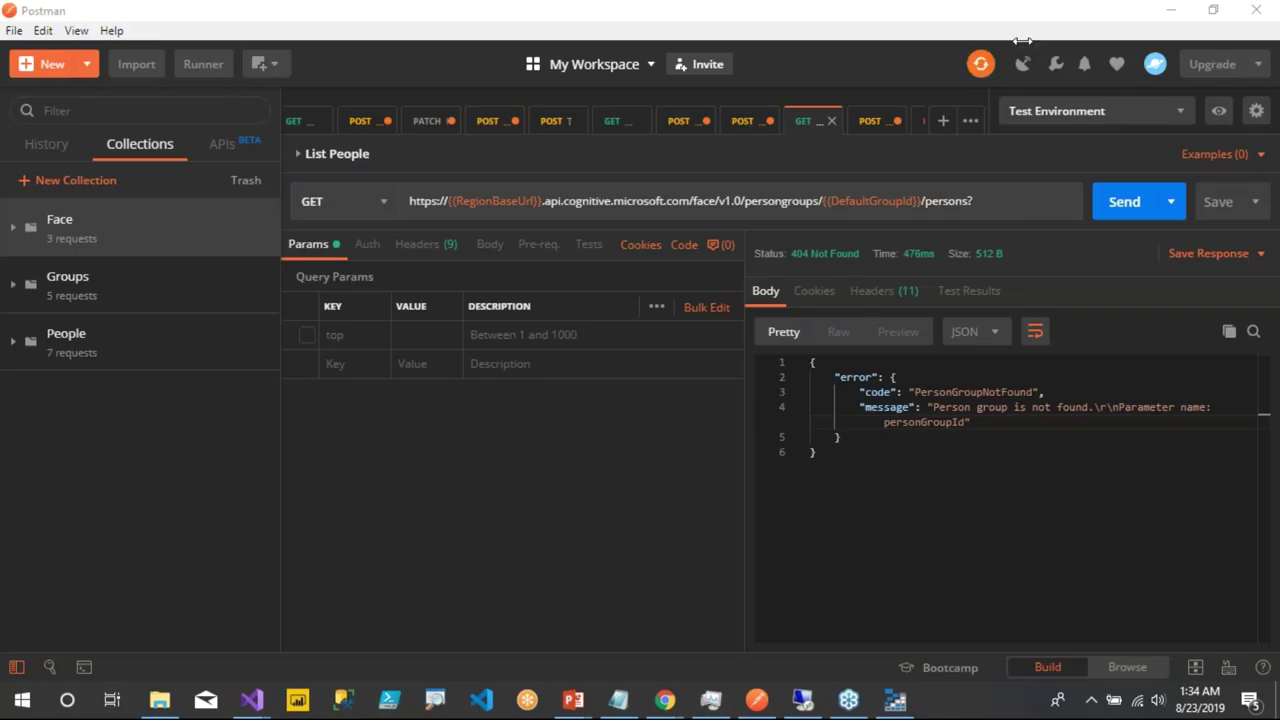
mouse_move(573, 700)
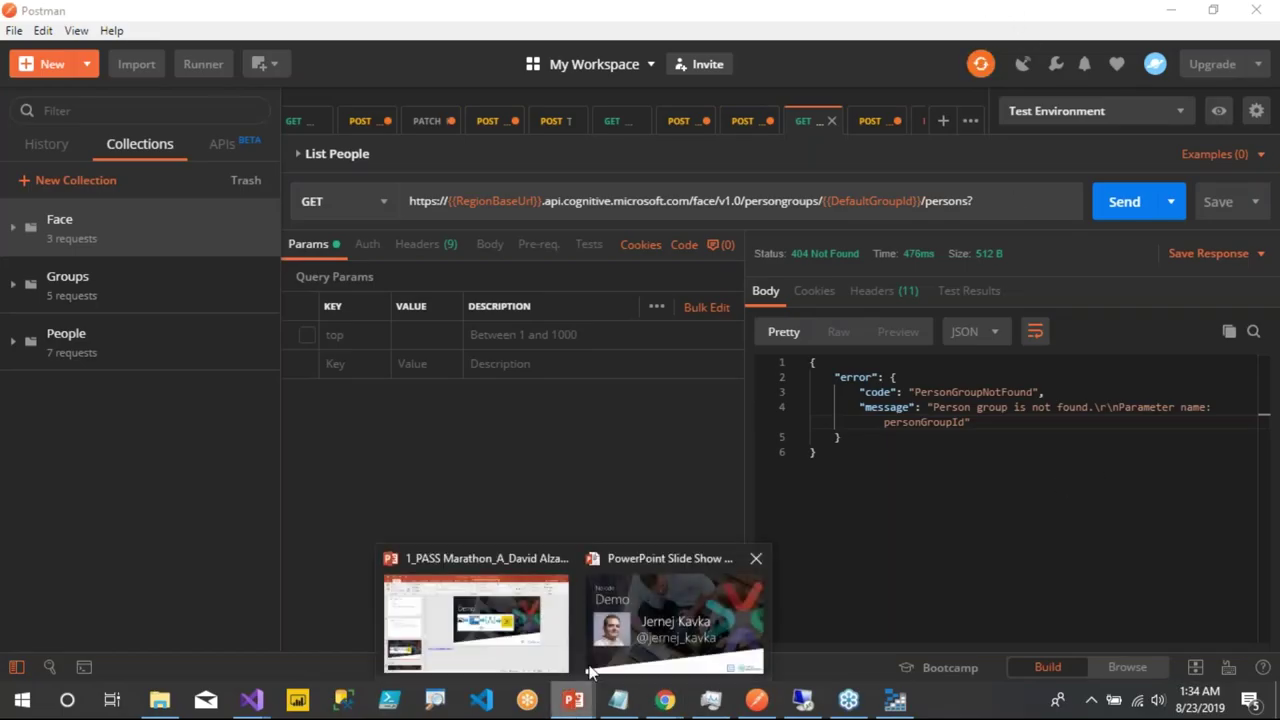
click(487, 621)
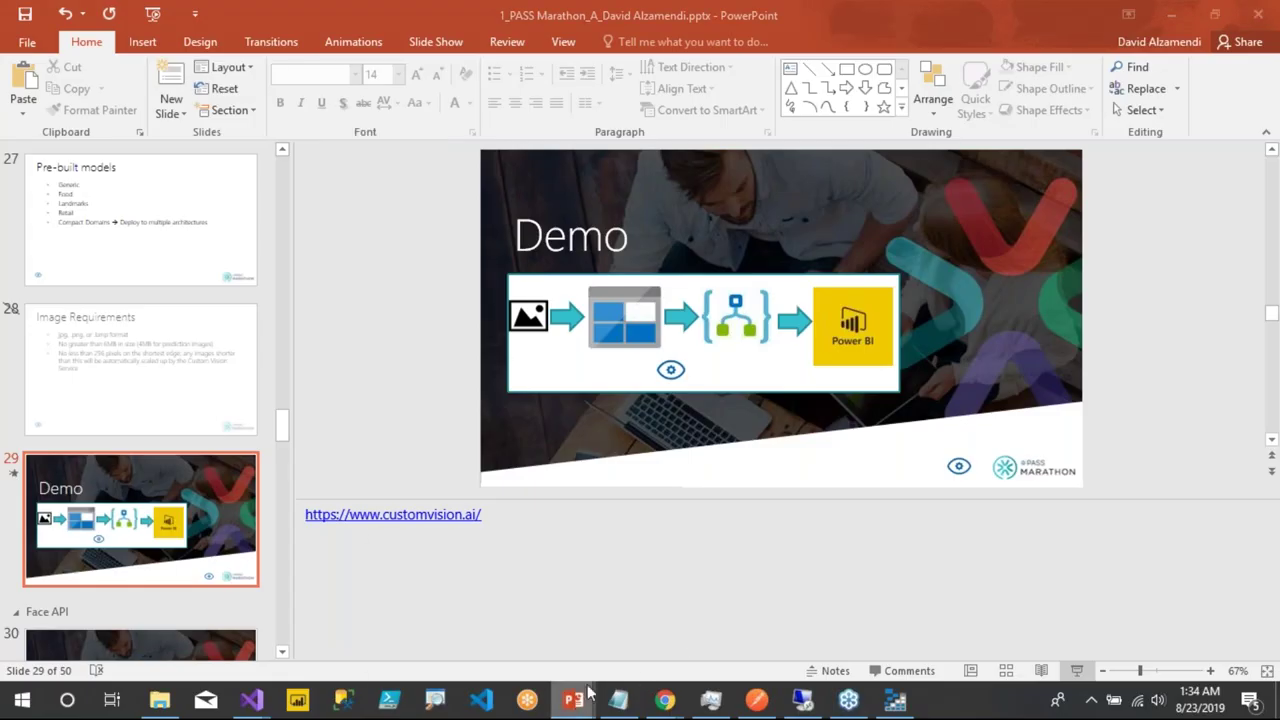
mouse_move(573, 700)
click(668, 625)
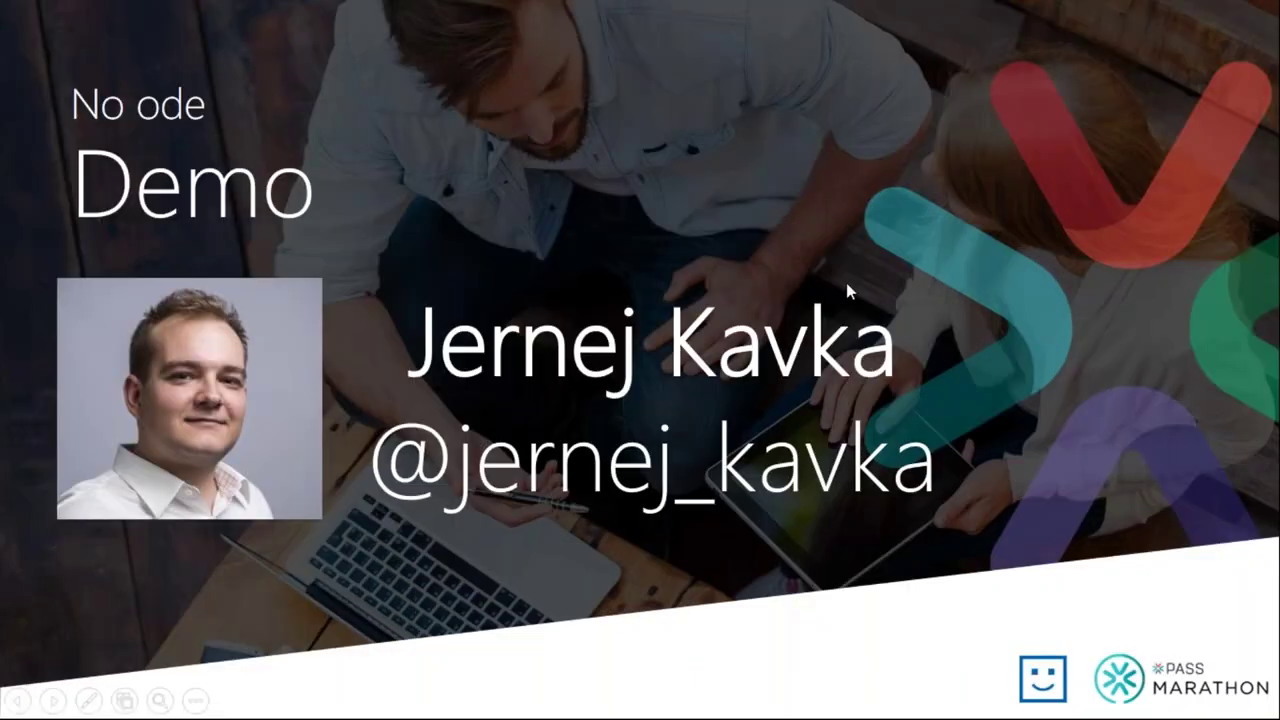
key(alt+Tab)
key(alt+Tab)
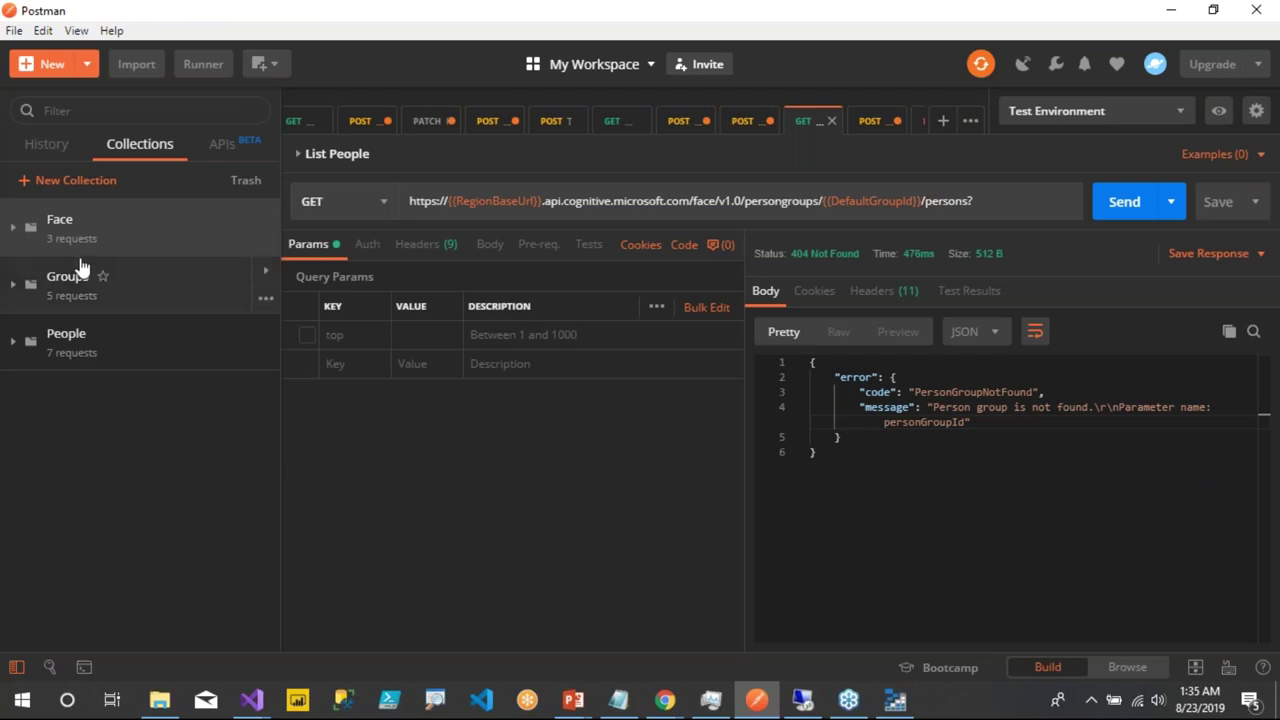
- Send the Create group request for the Pass Marathon group, send it once more, and run the List groups request
click(16, 292)
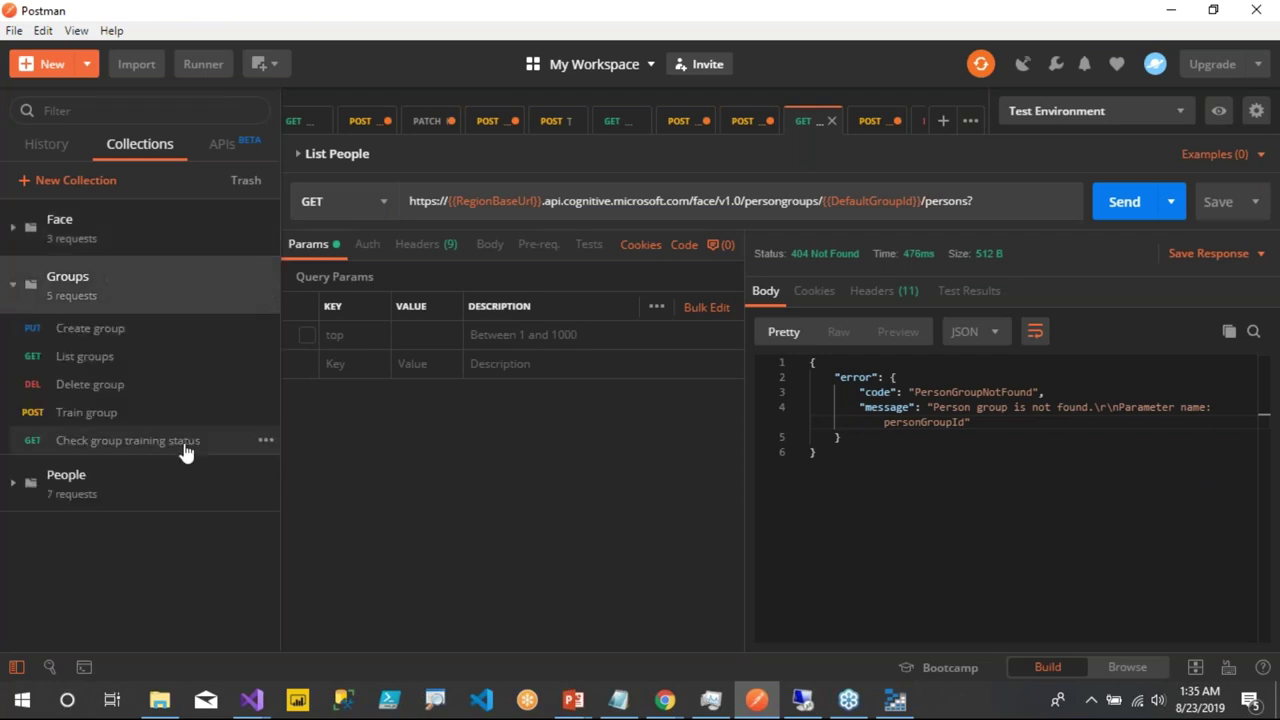
click(121, 330)
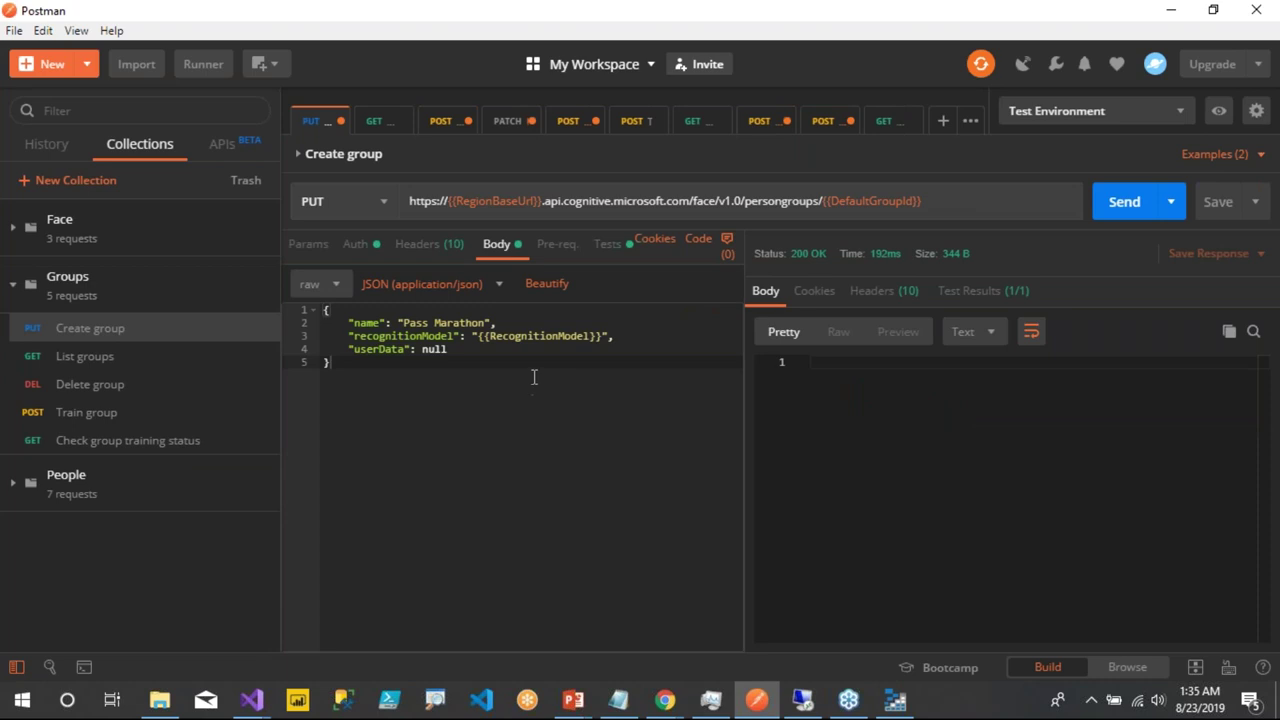
drag(486, 322, 403, 322)
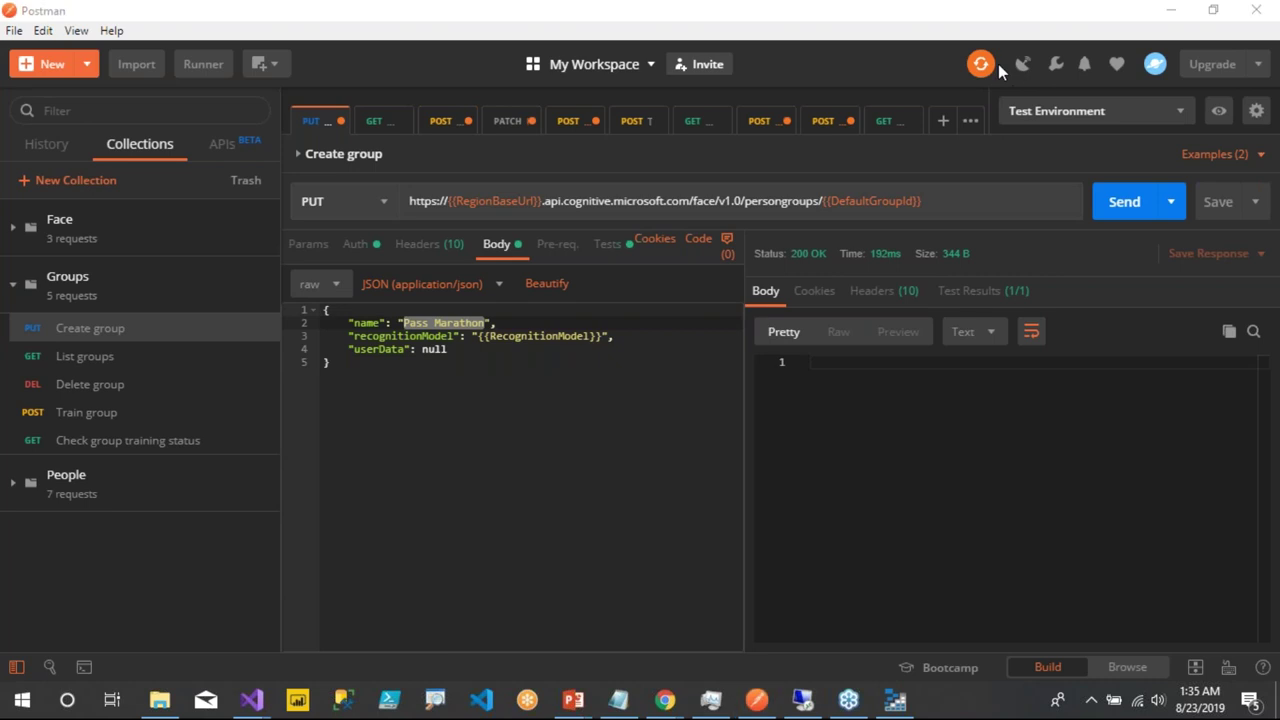
click(1120, 210)
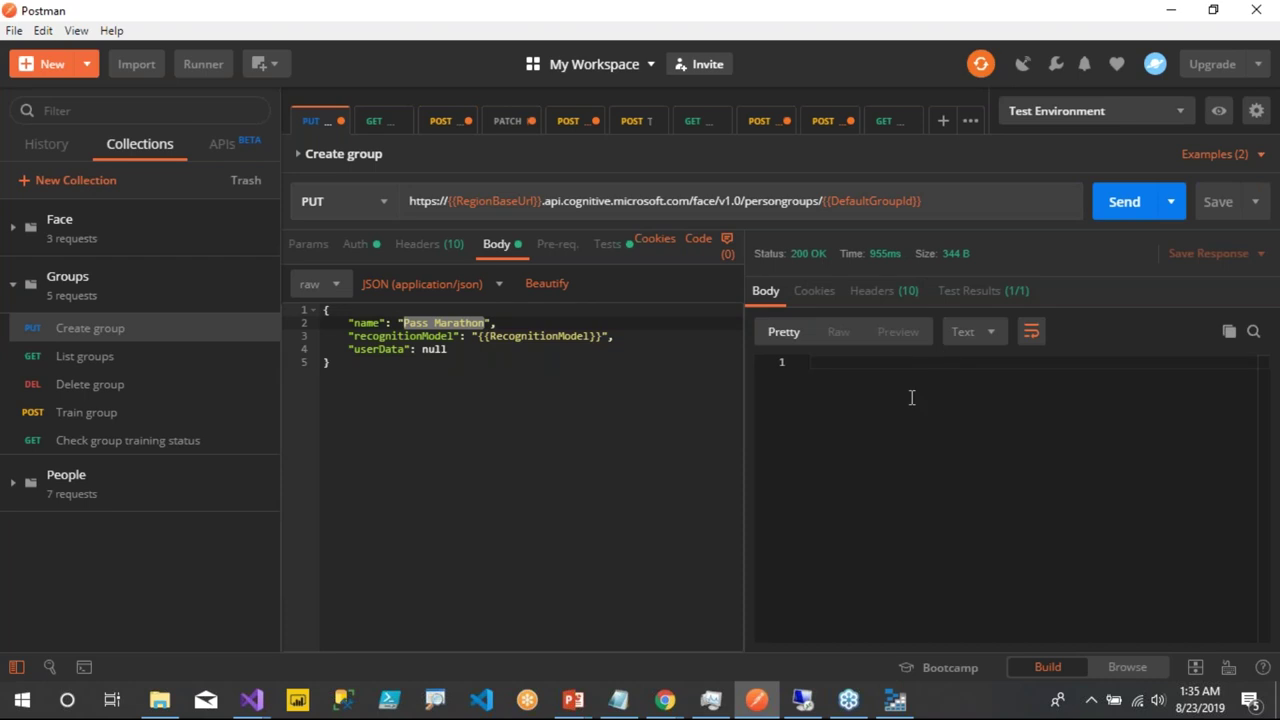
click(1120, 201)
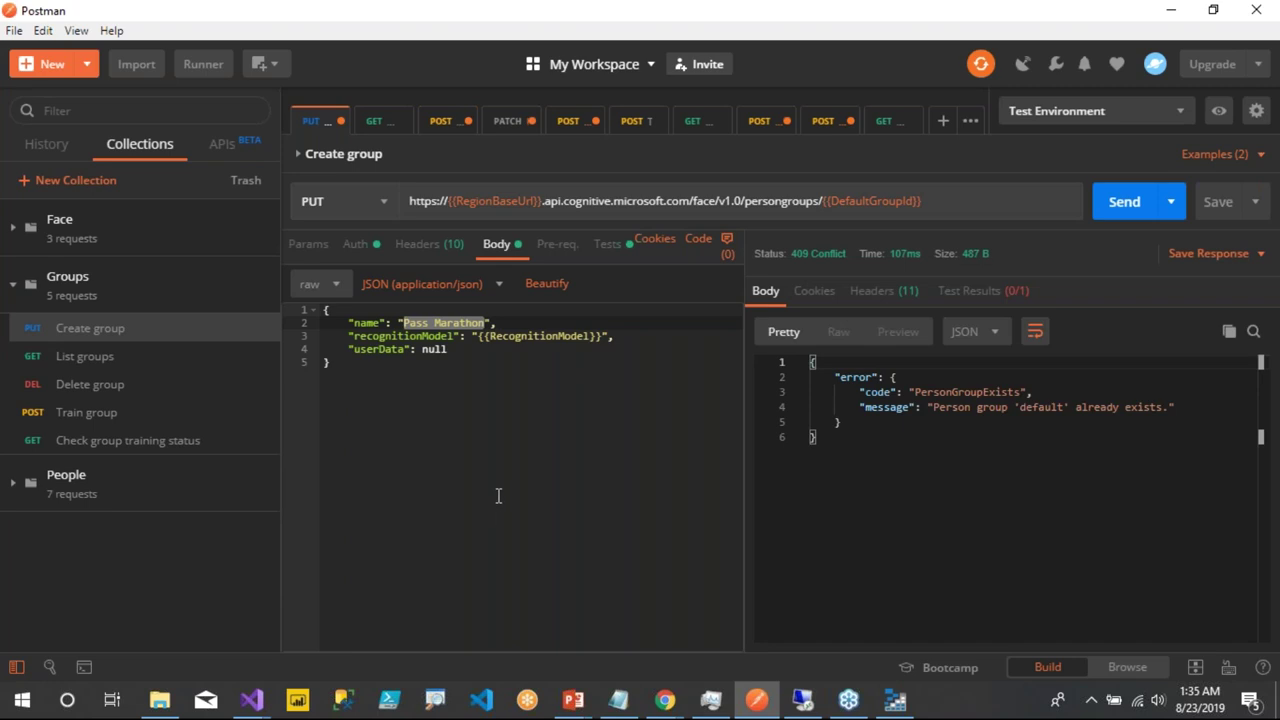
click(63, 360)
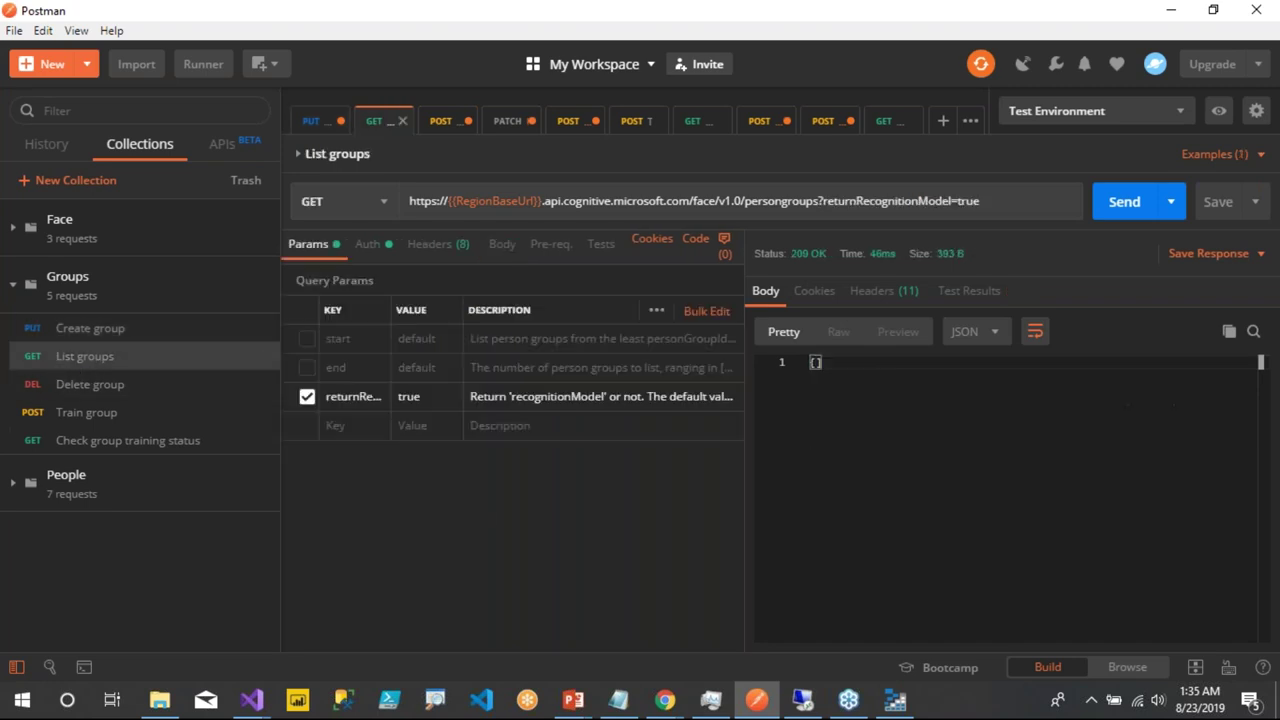
click(1125, 201)
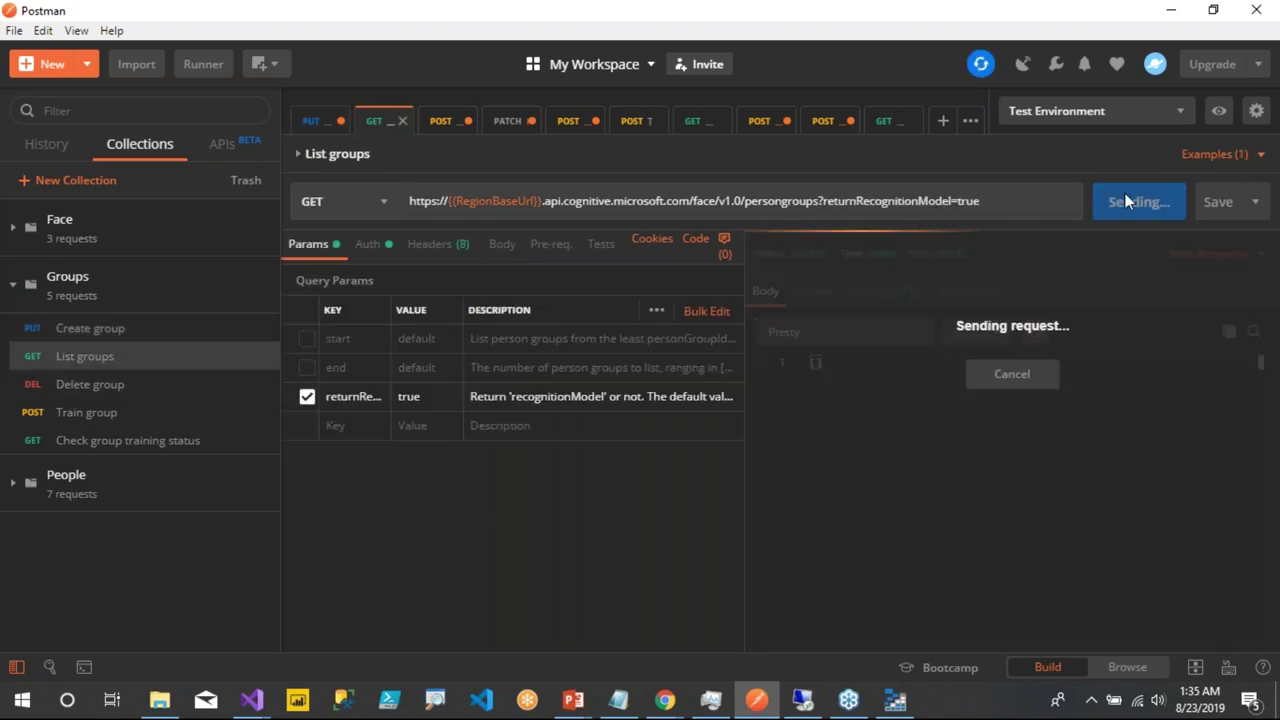
- Send the Create Person request from the People collection using the person's name in the JSON body
click(12, 484)
scroll(85, 427, down, 1)
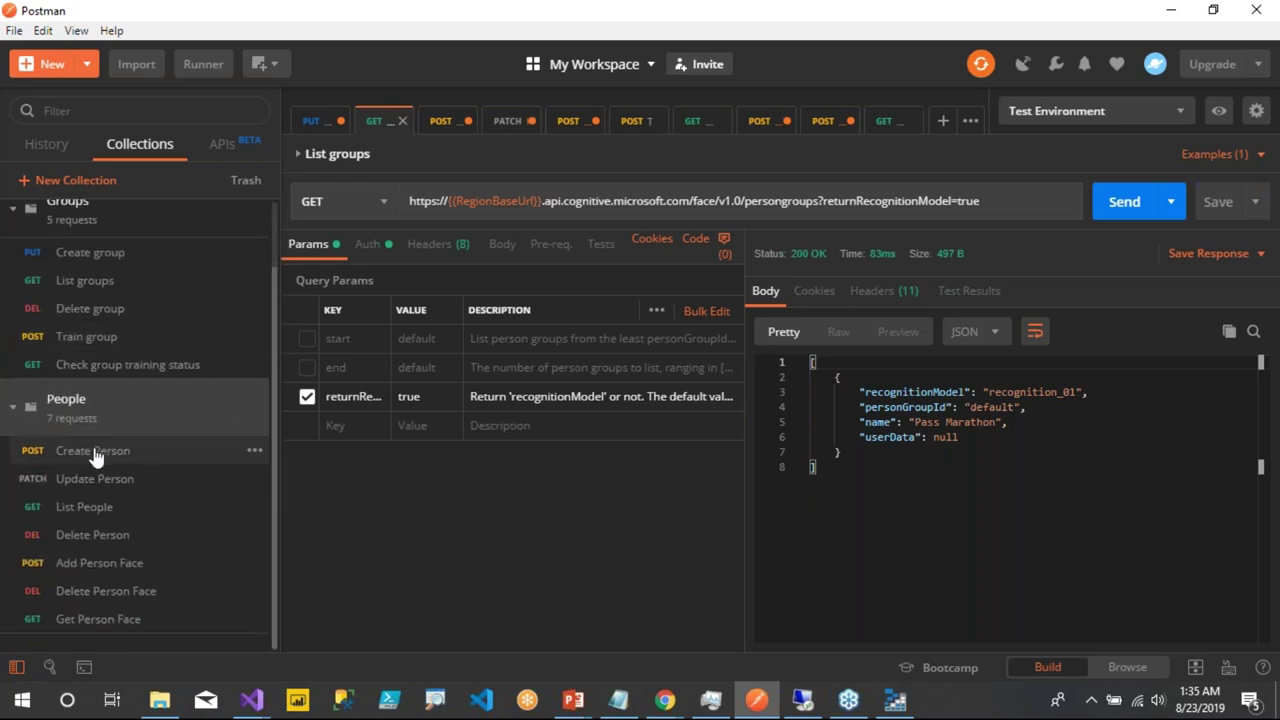
click(94, 452)
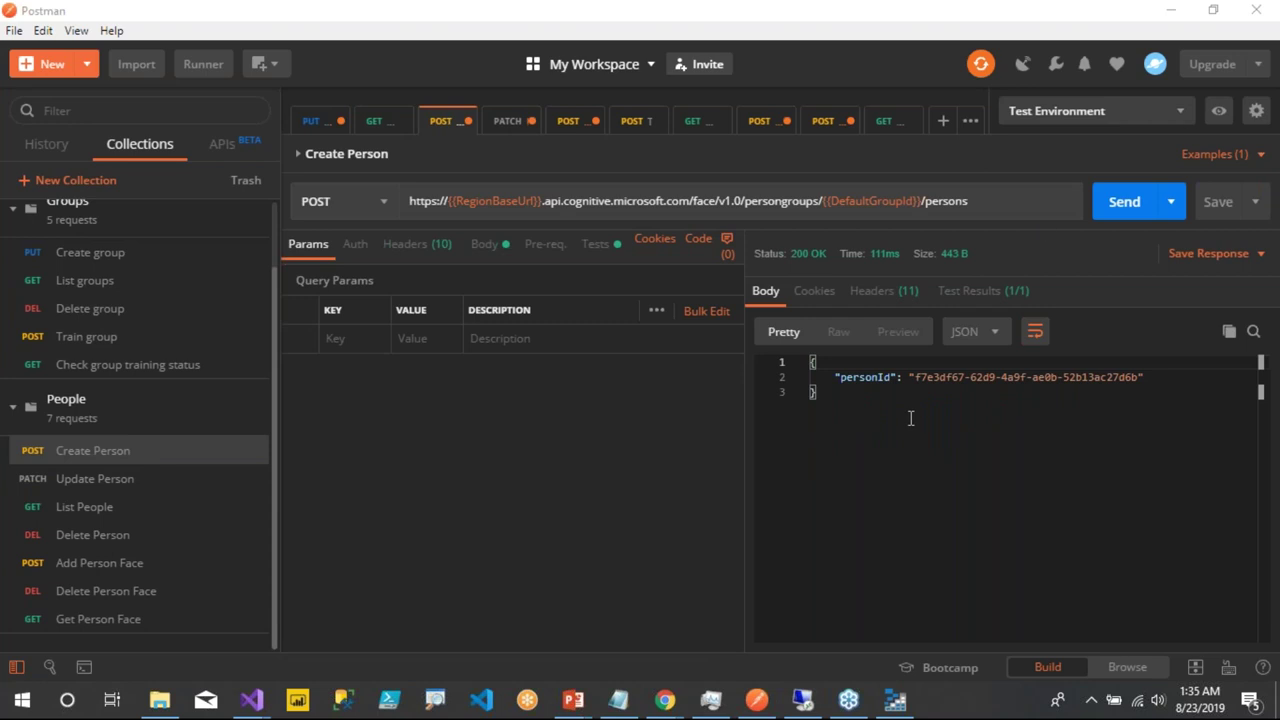
click(483, 252)
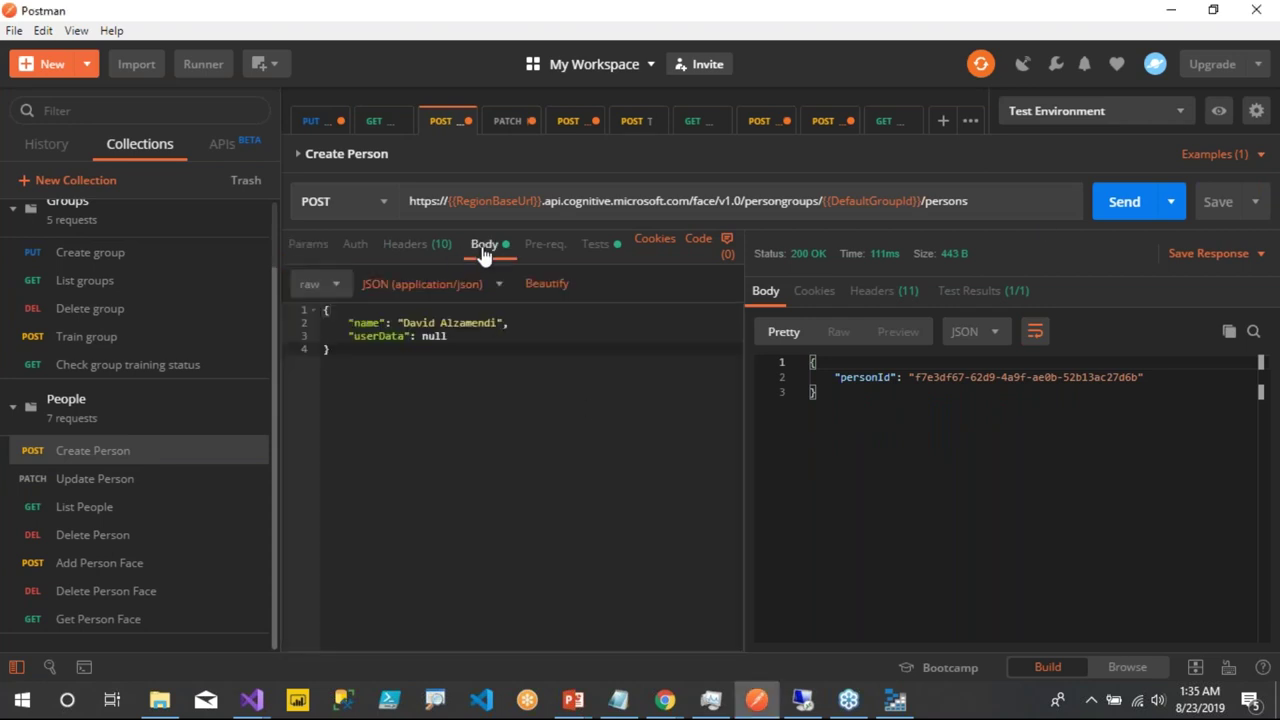
click(397, 322)
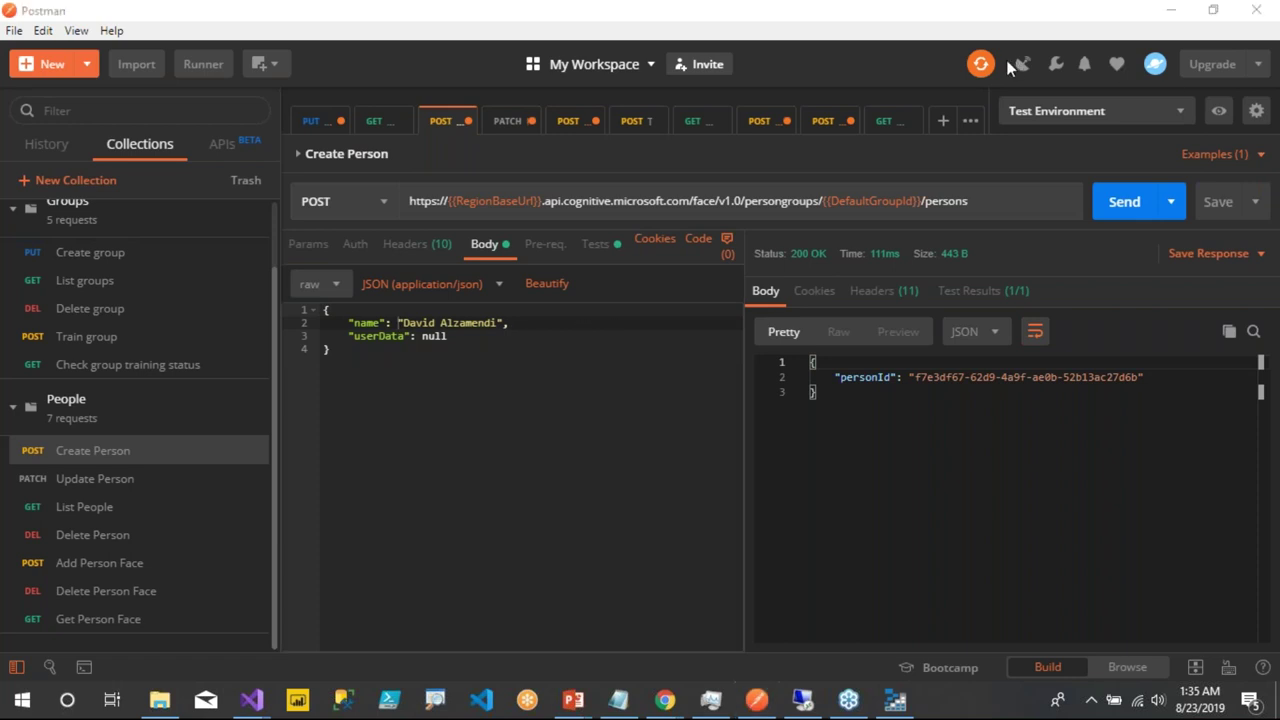
click(1122, 207)
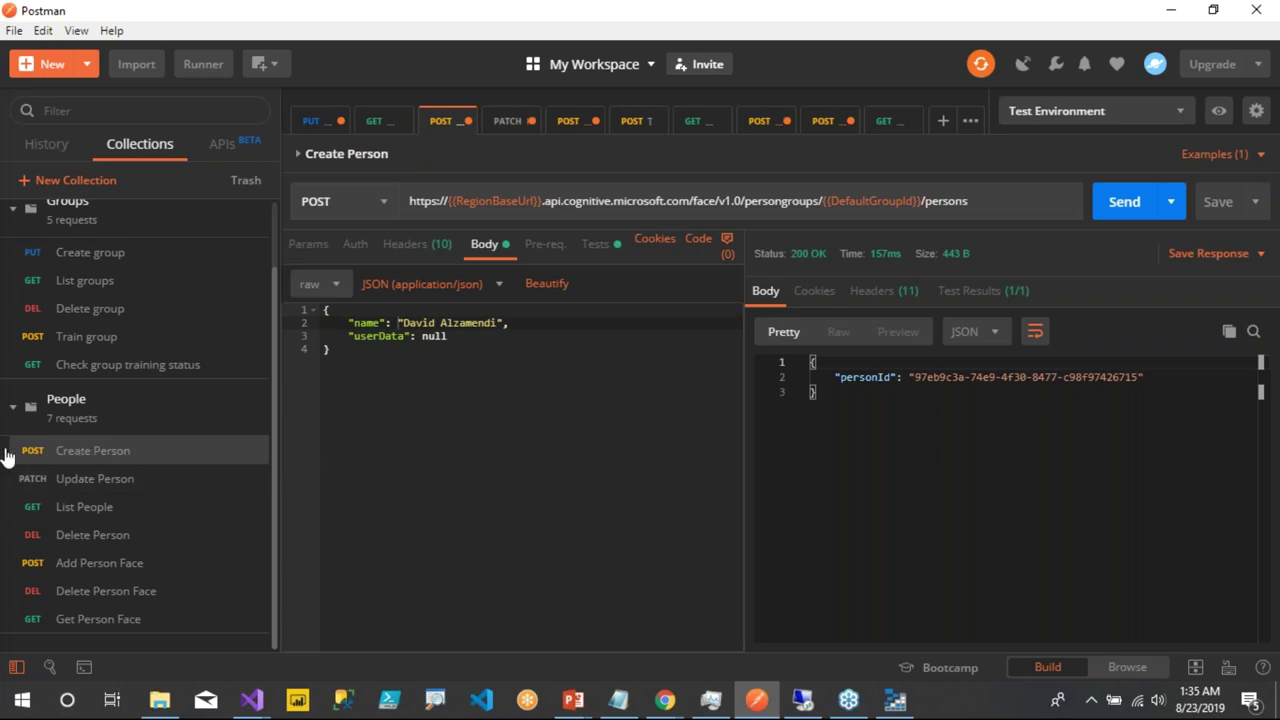
- Update the person with the userData "Data Analytics & Cloud Consultant" and run List People to check the persistedFaceIds entry
click(150, 487)
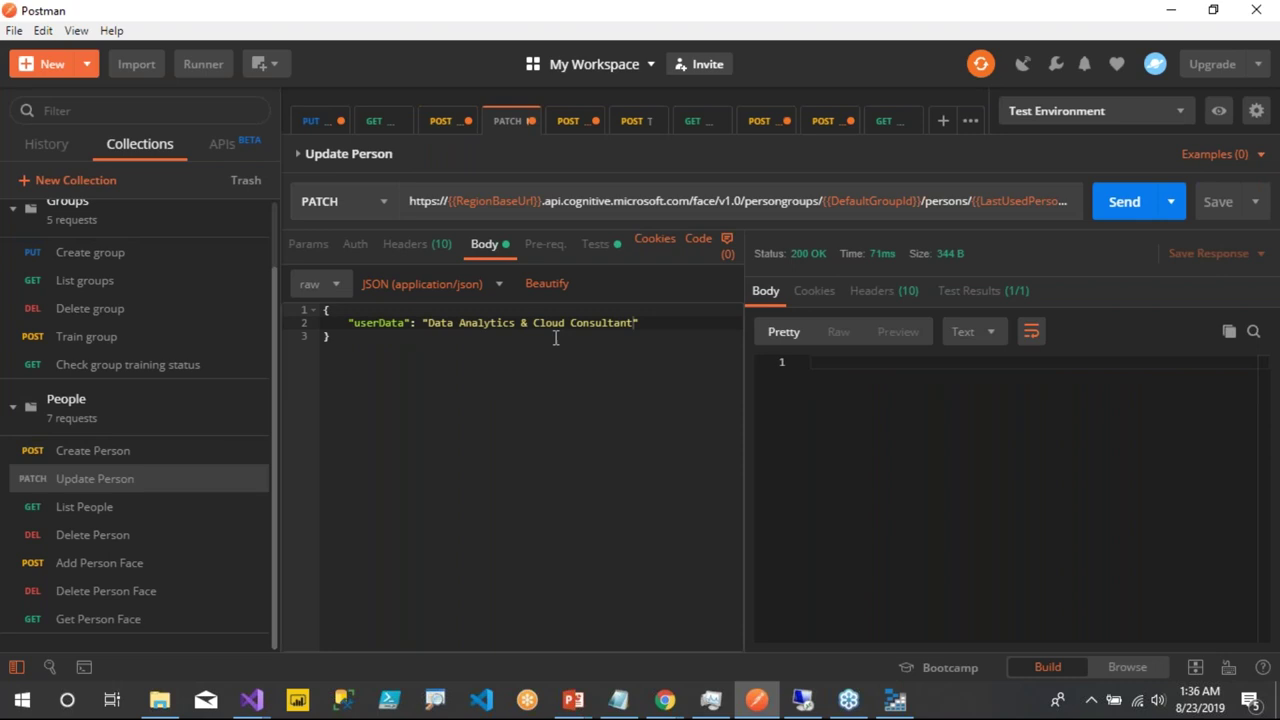
click(1108, 212)
click(131, 515)
click(1124, 206)
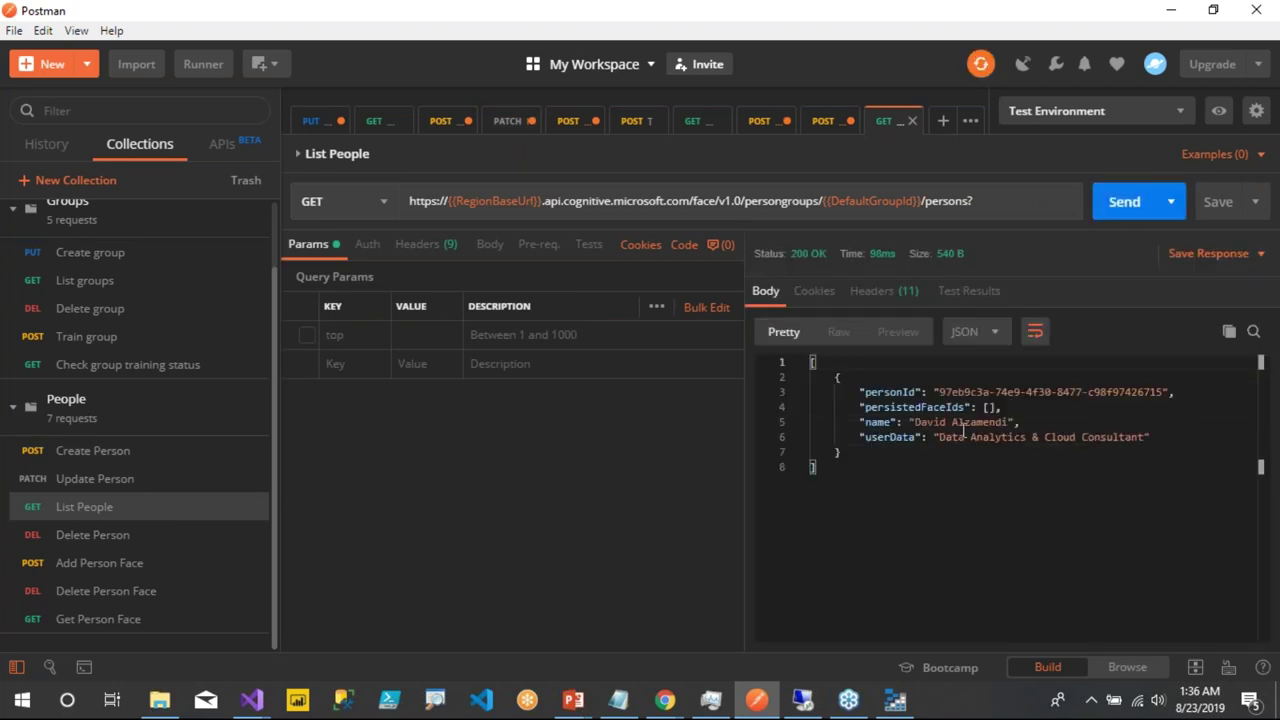
drag(856, 407, 1018, 405)
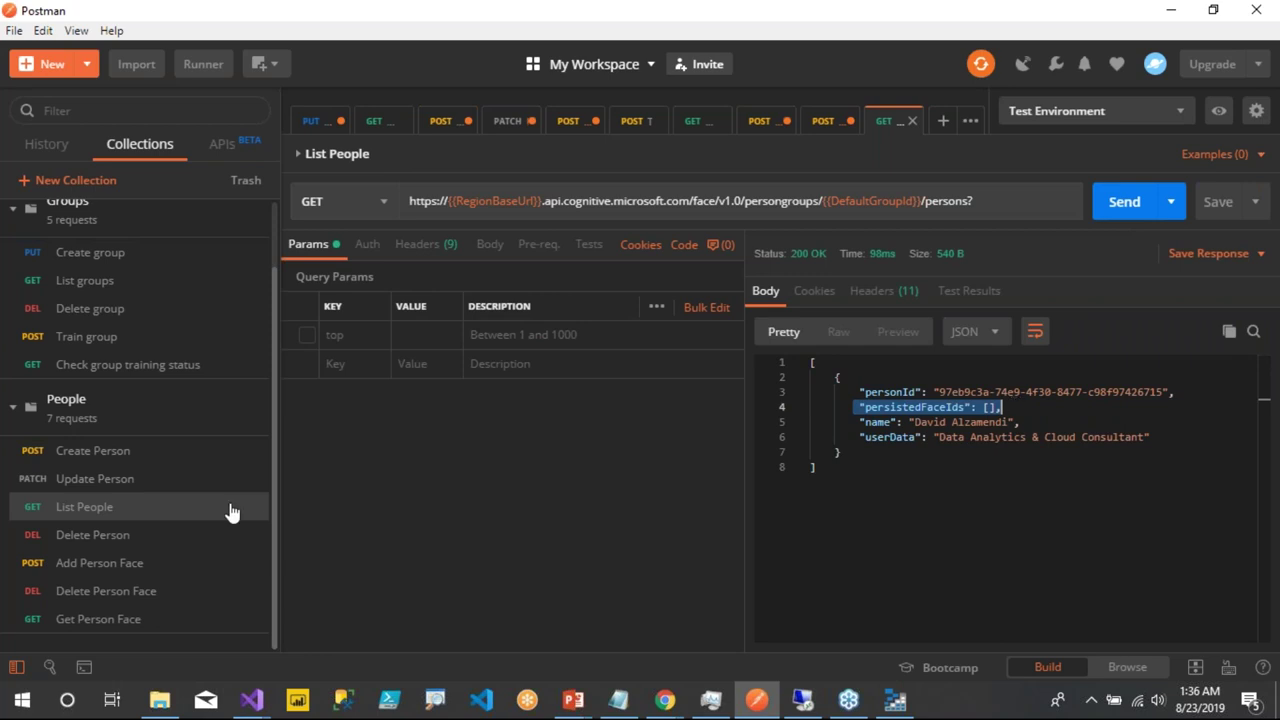
- Send the Add Person Face request with the techtalkcorner.com image URL in its body
click(170, 564)
click(500, 515)
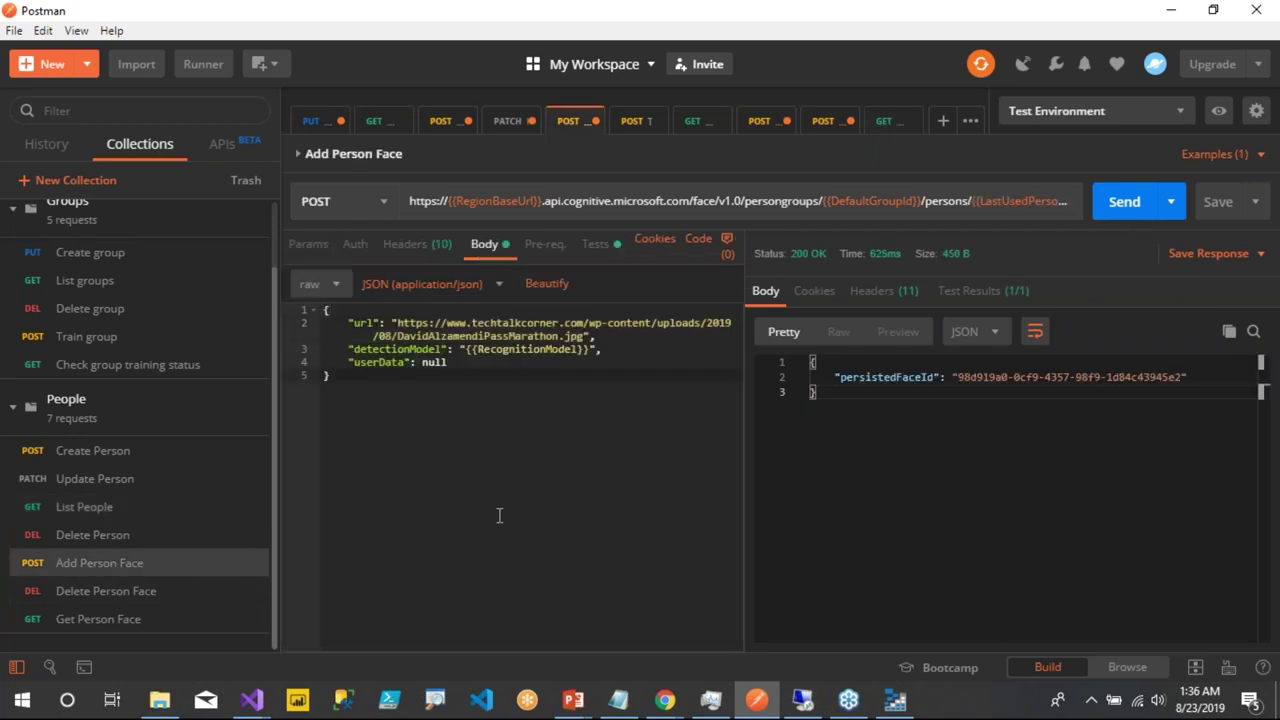
drag(390, 322, 540, 367)
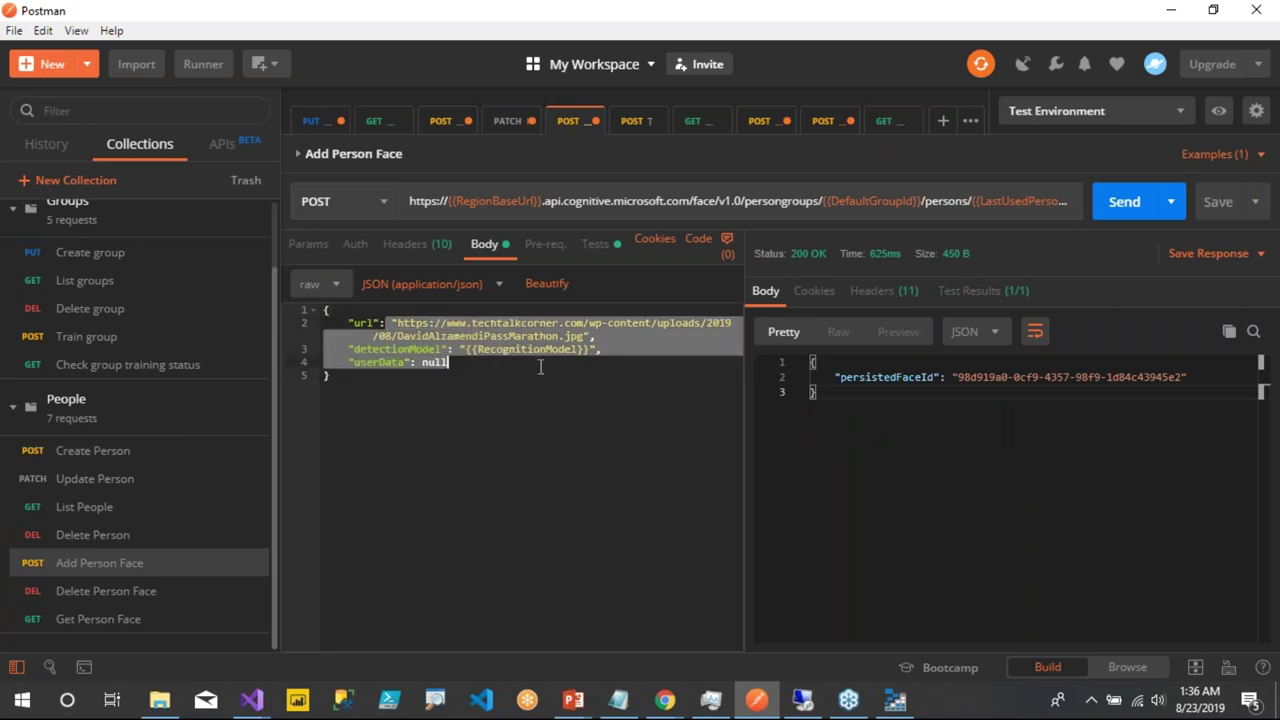
click(1122, 203)
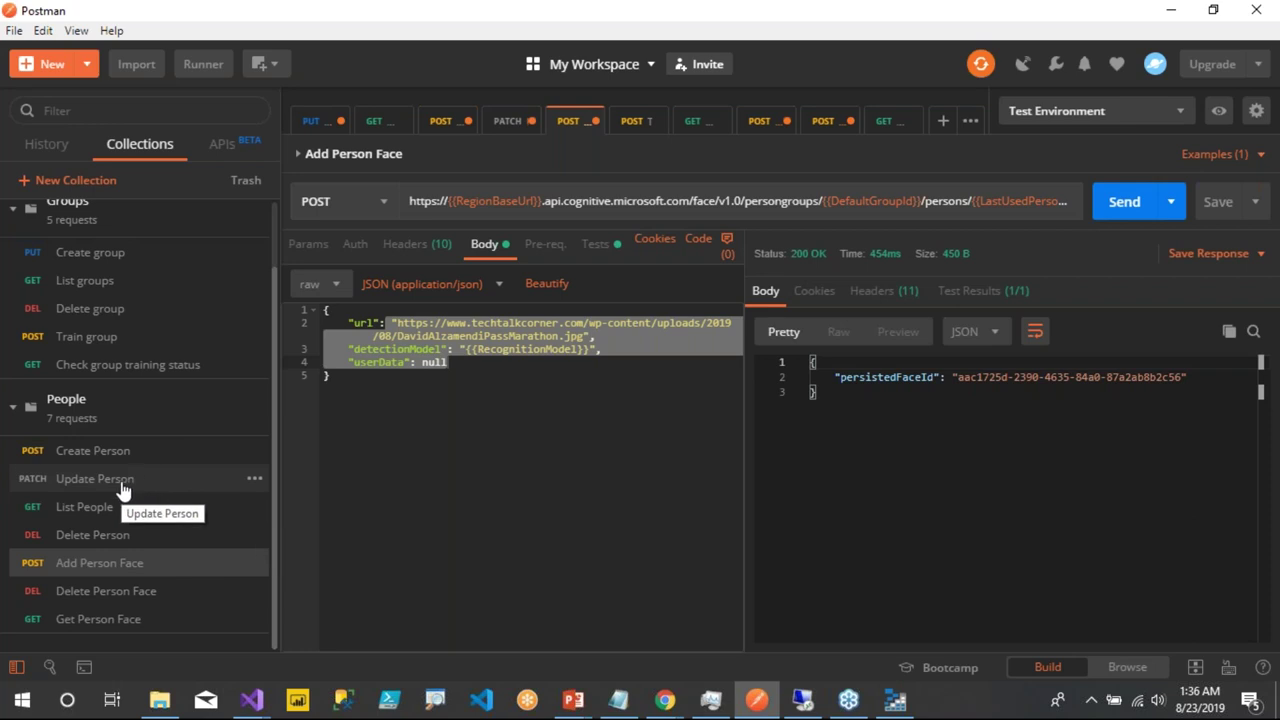
- Send the Train group request for the default person group and reopen the List groups request
scroll(125, 480, up, 2)
click(110, 412)
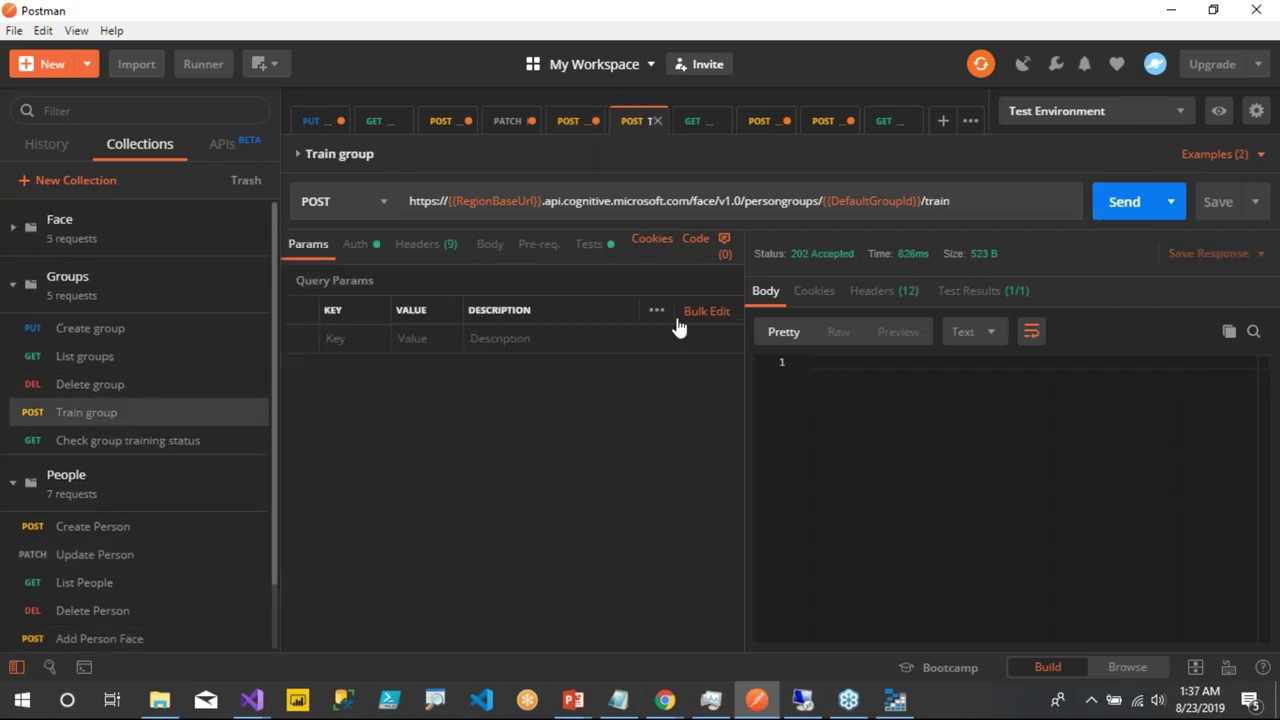
click(1116, 205)
click(139, 360)
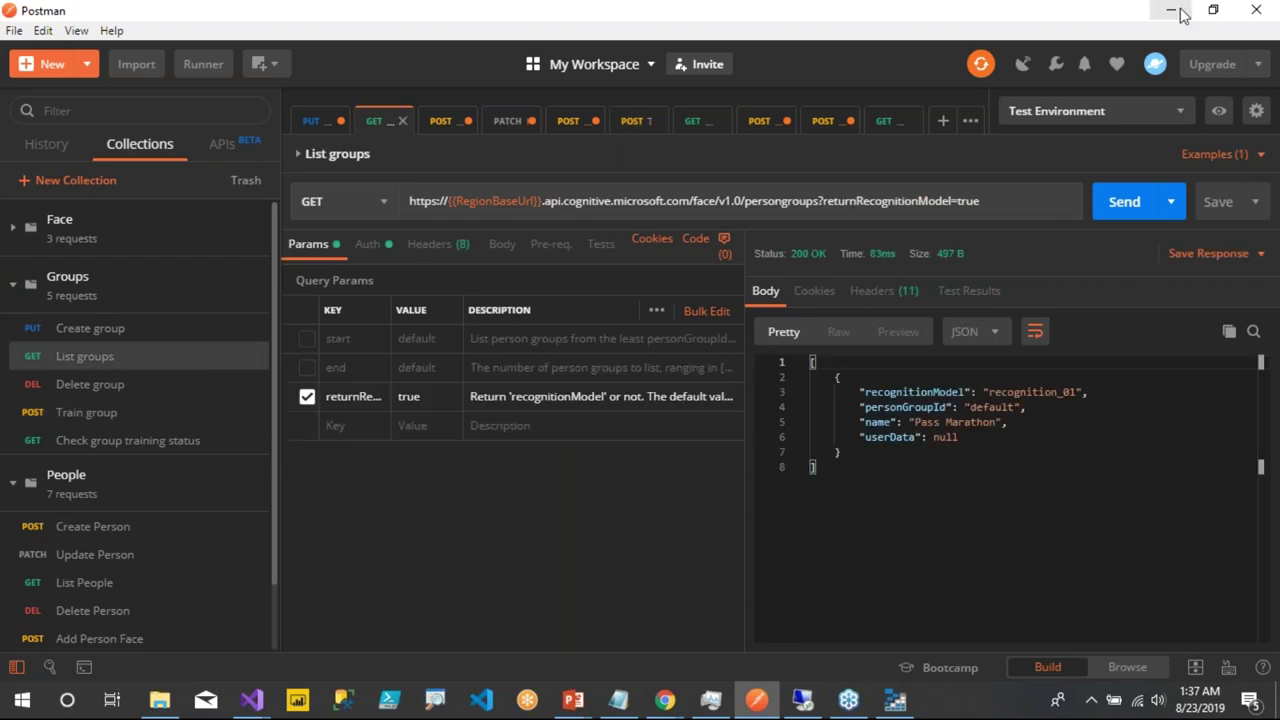
- Shrink the remote desktop session's window and present the Video indexer slides in the PowerPoint slide show through the insights list
click(802, 700)
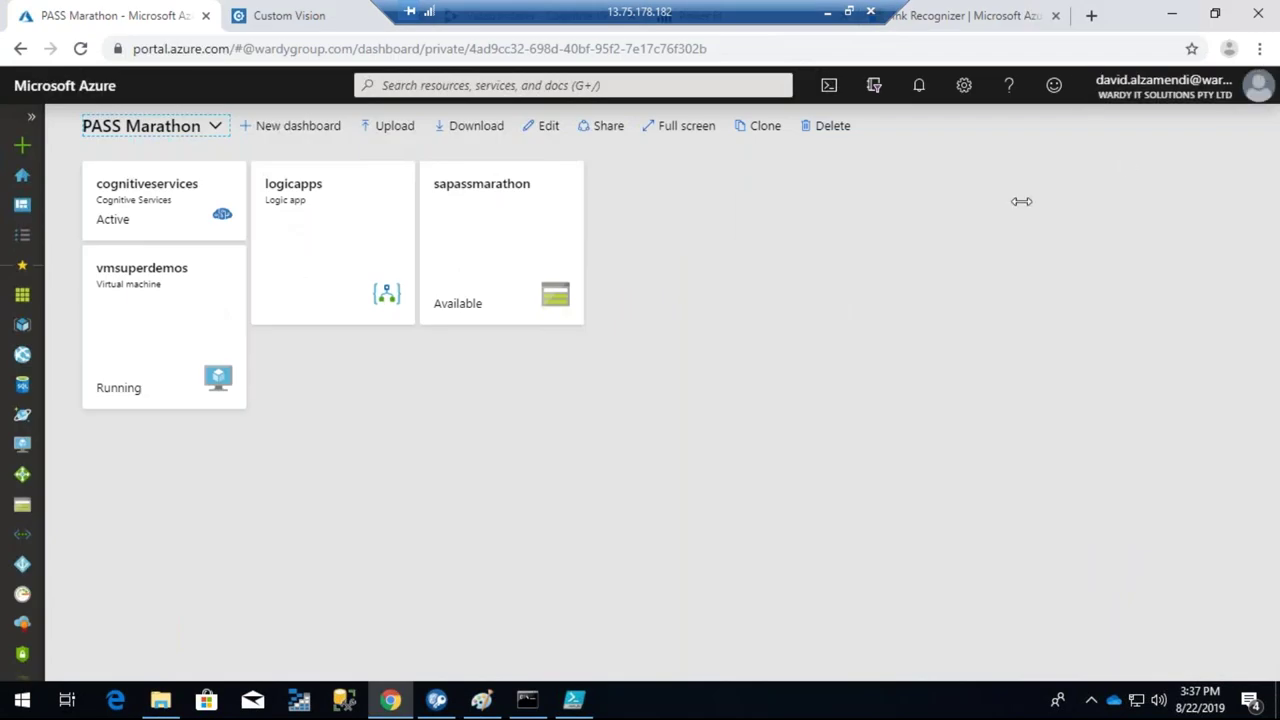
click(849, 13)
mouse_move(573, 700)
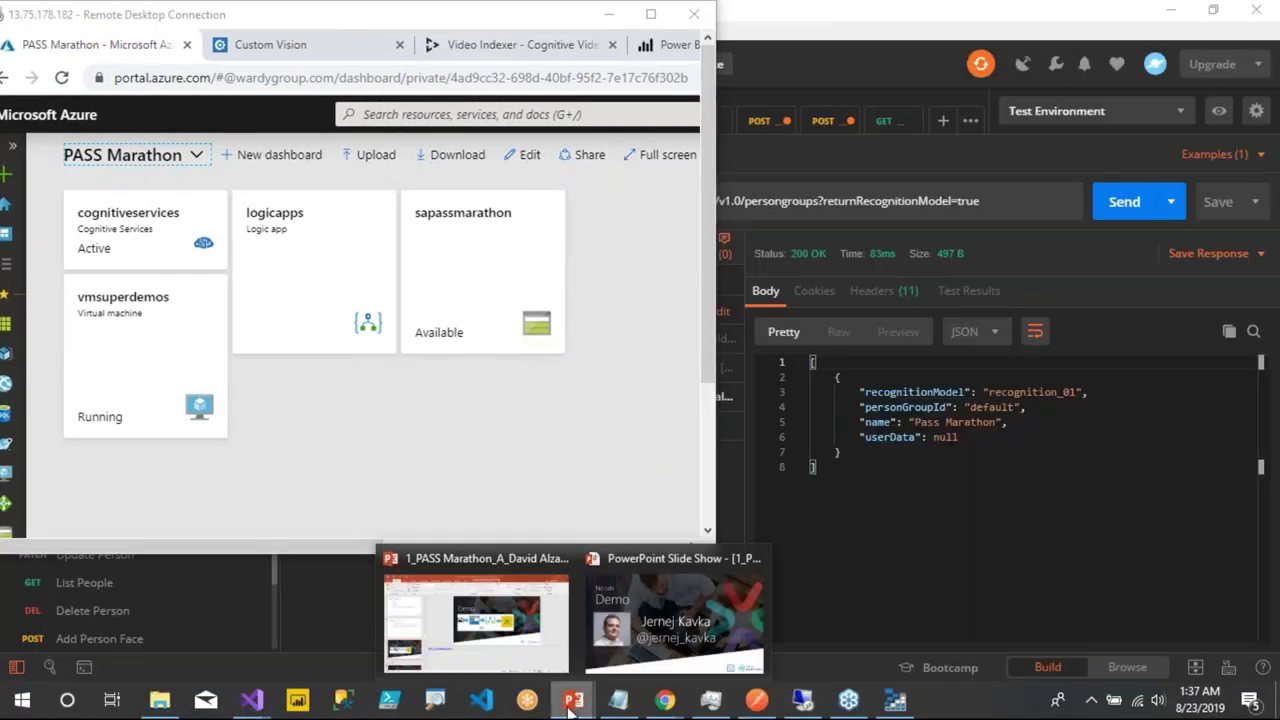
click(672, 620)
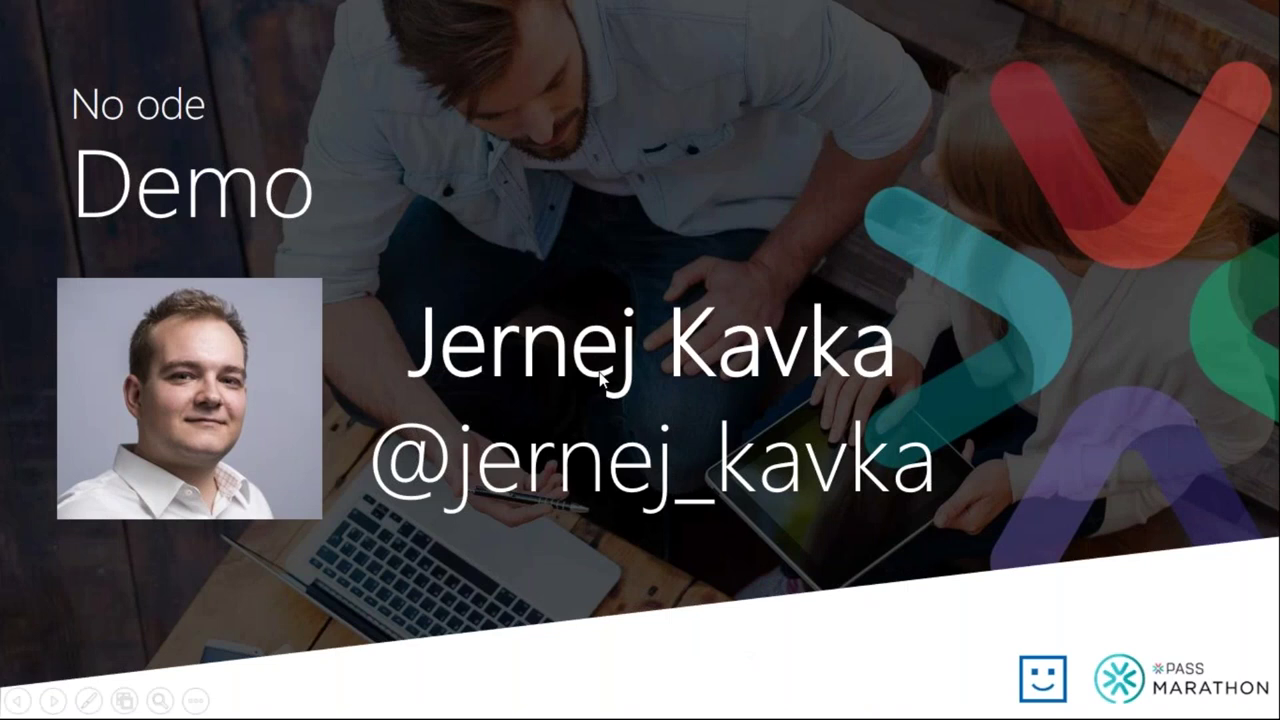
key(Right)
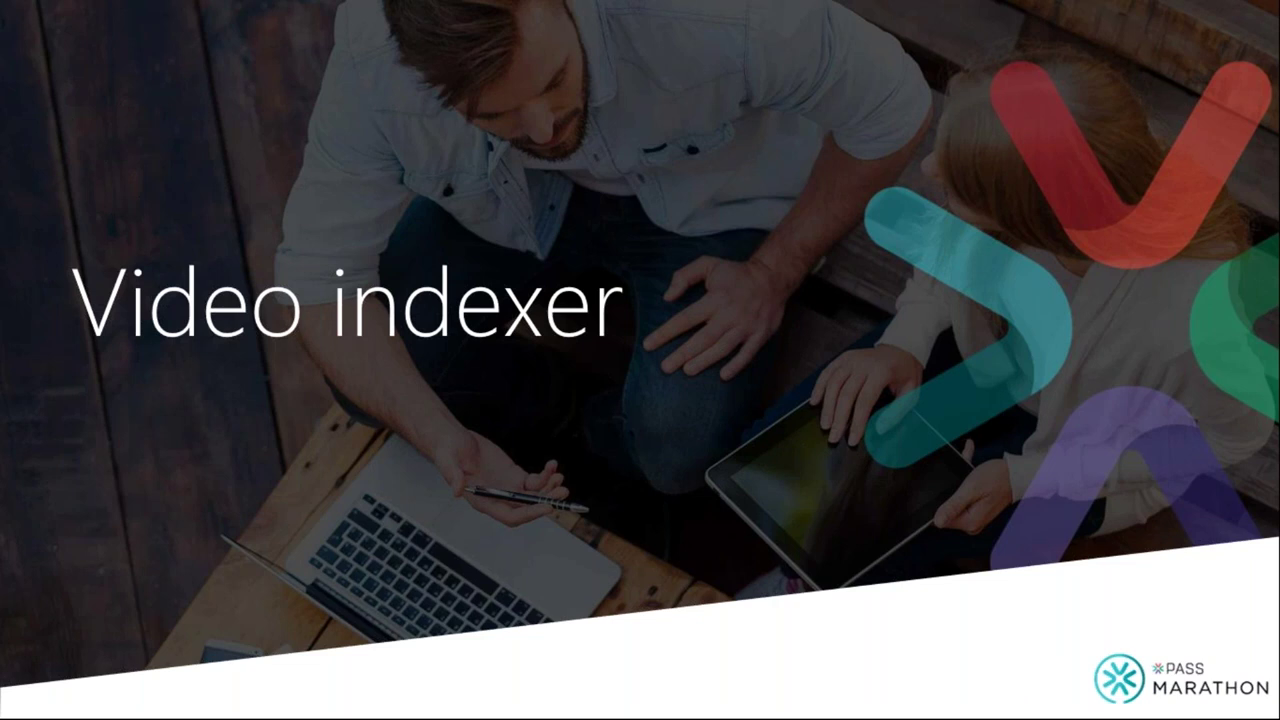
key(Right)
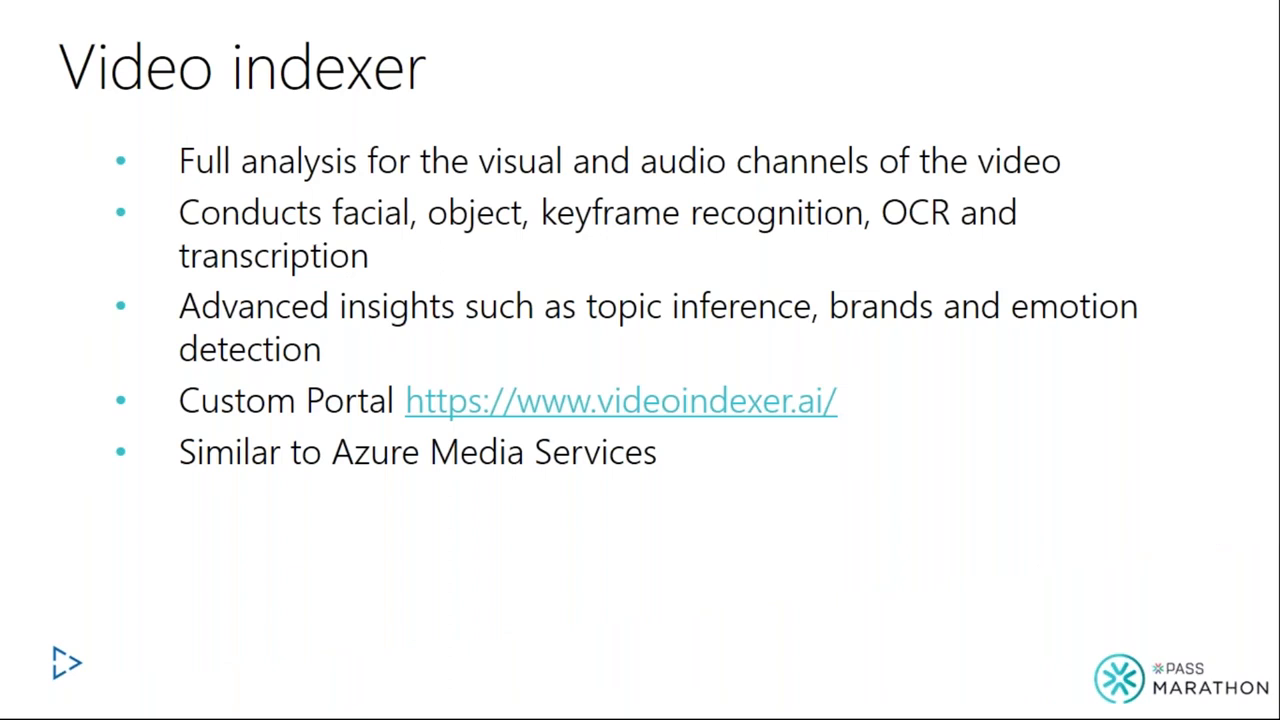
key(Right)
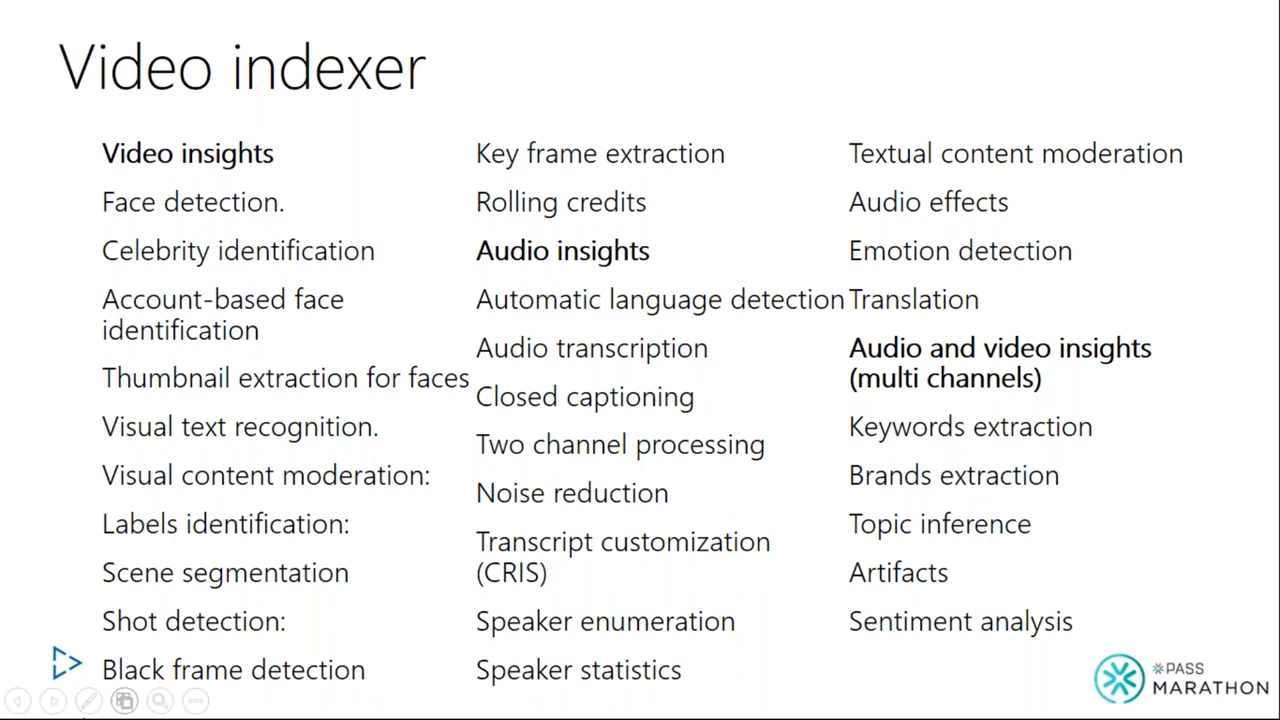
- Switch to the Video Indexer site in Chrome and browse the video library
key(alt+Tab)
click(406, 378)
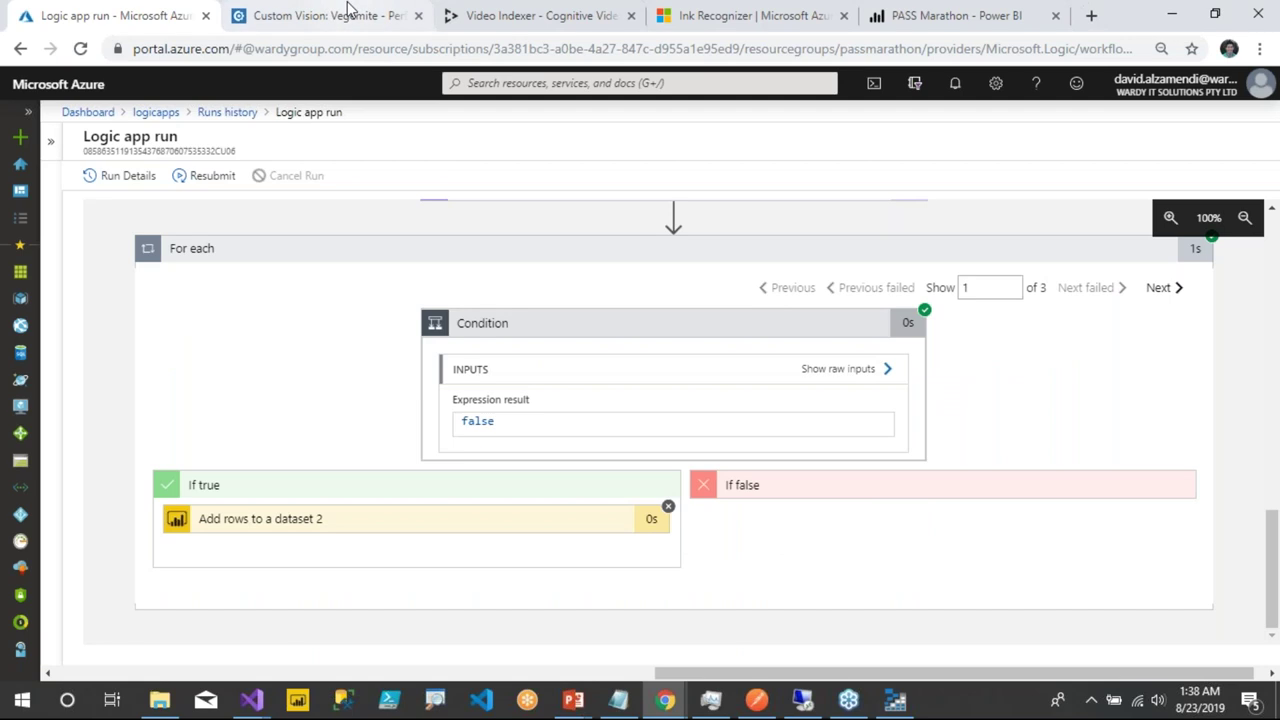
click(492, 17)
scroll(8, 380, up, 4)
scroll(8, 380, up, 6)
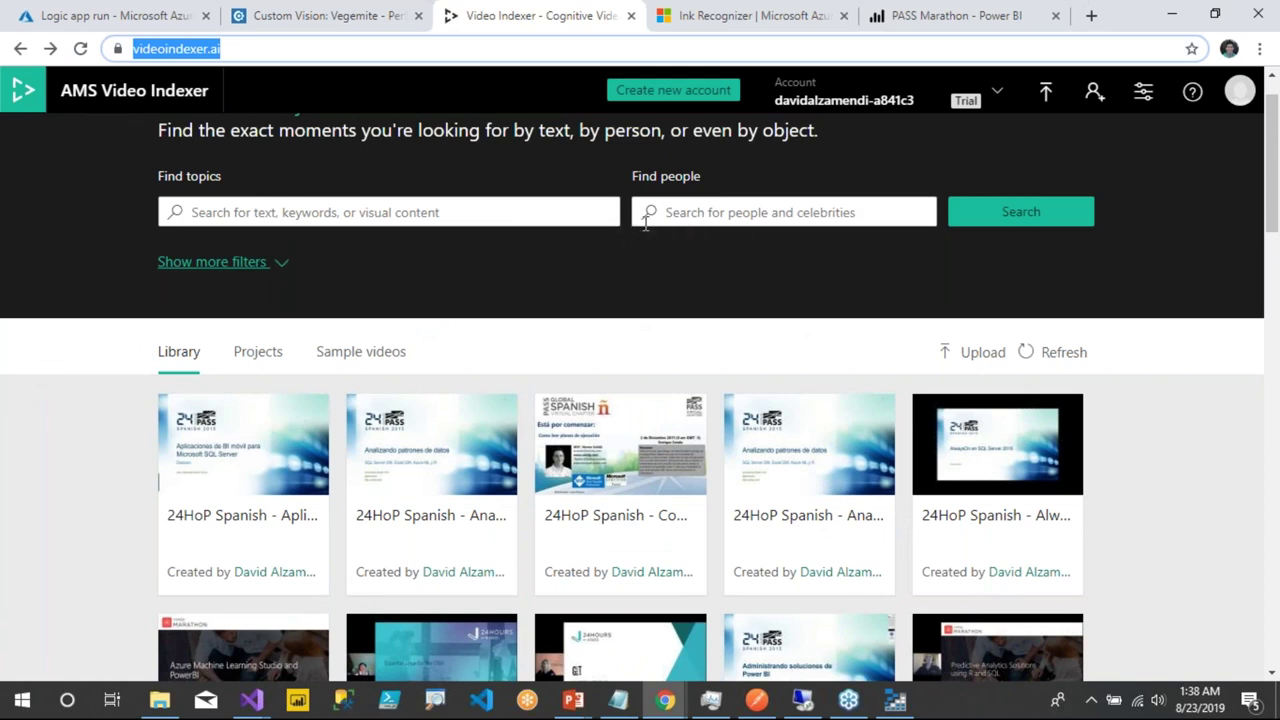
scroll(647, 225, down, 1)
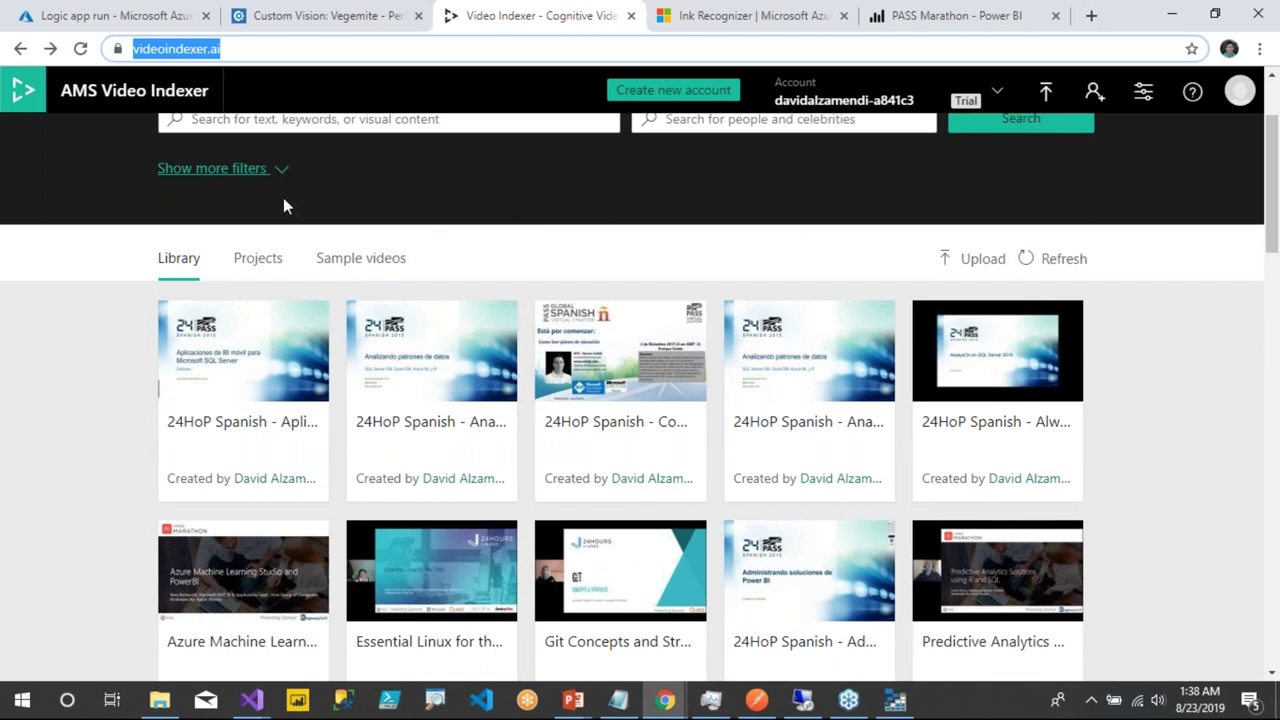
scroll(335, 300, down, 2)
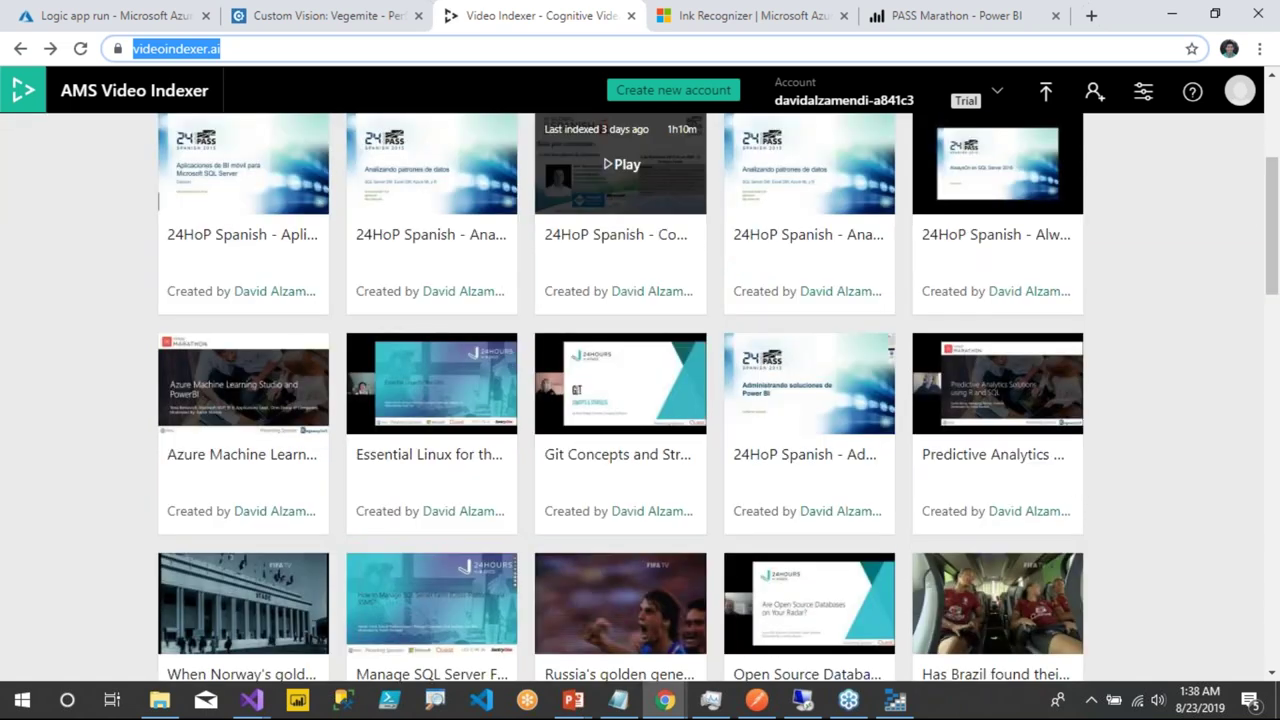
- Try to open the "24HoP Spanish - Como leer planes de ejecución" video from the library
click(604, 138)
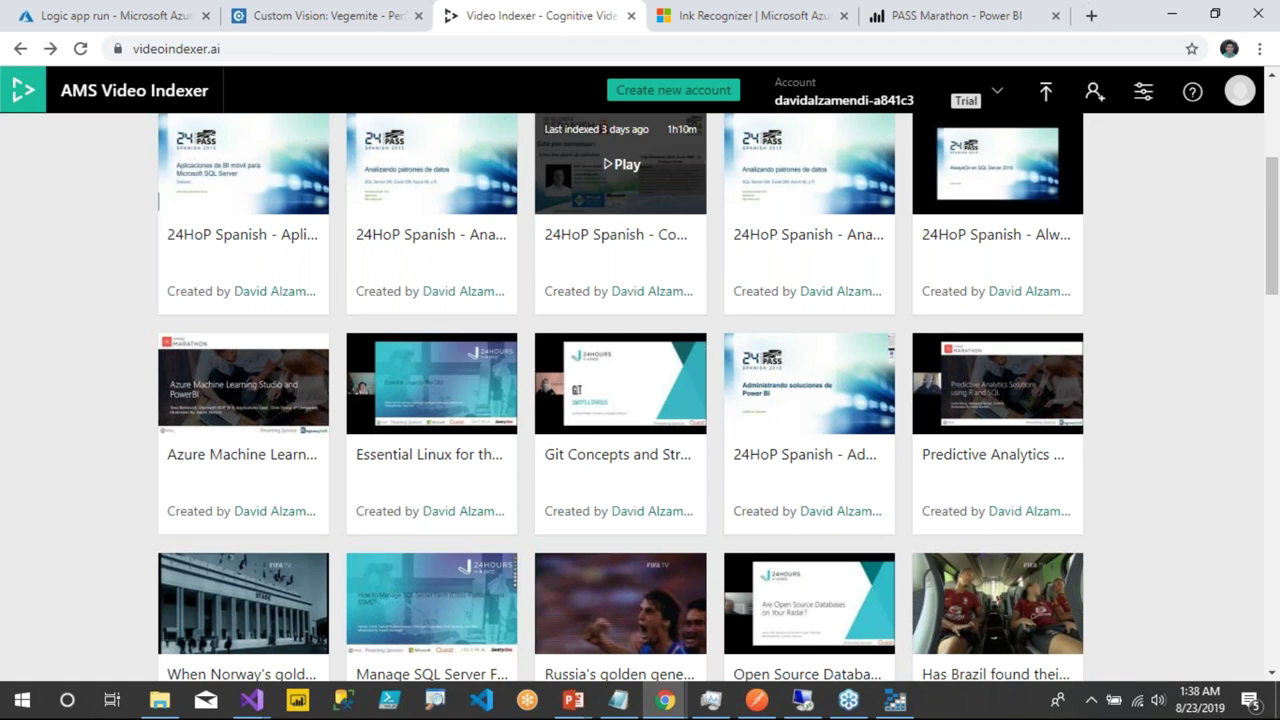
click(622, 172)
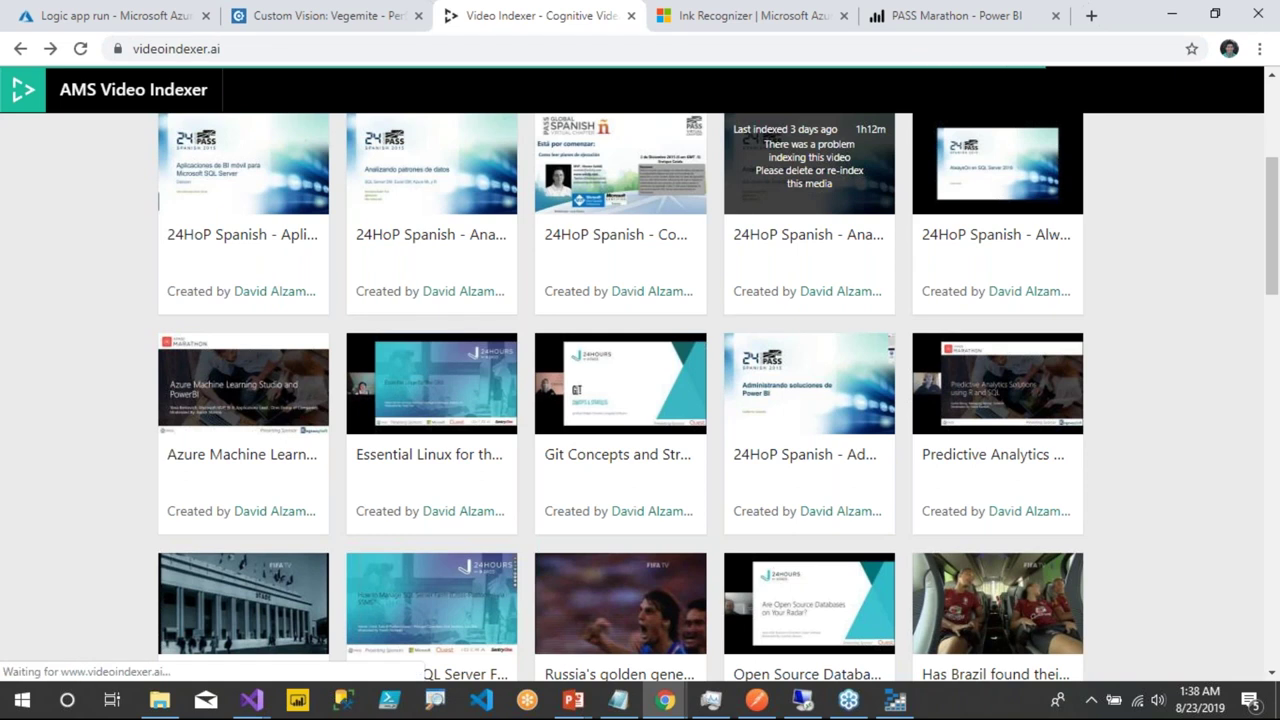
scroll(680, 217, up, 1)
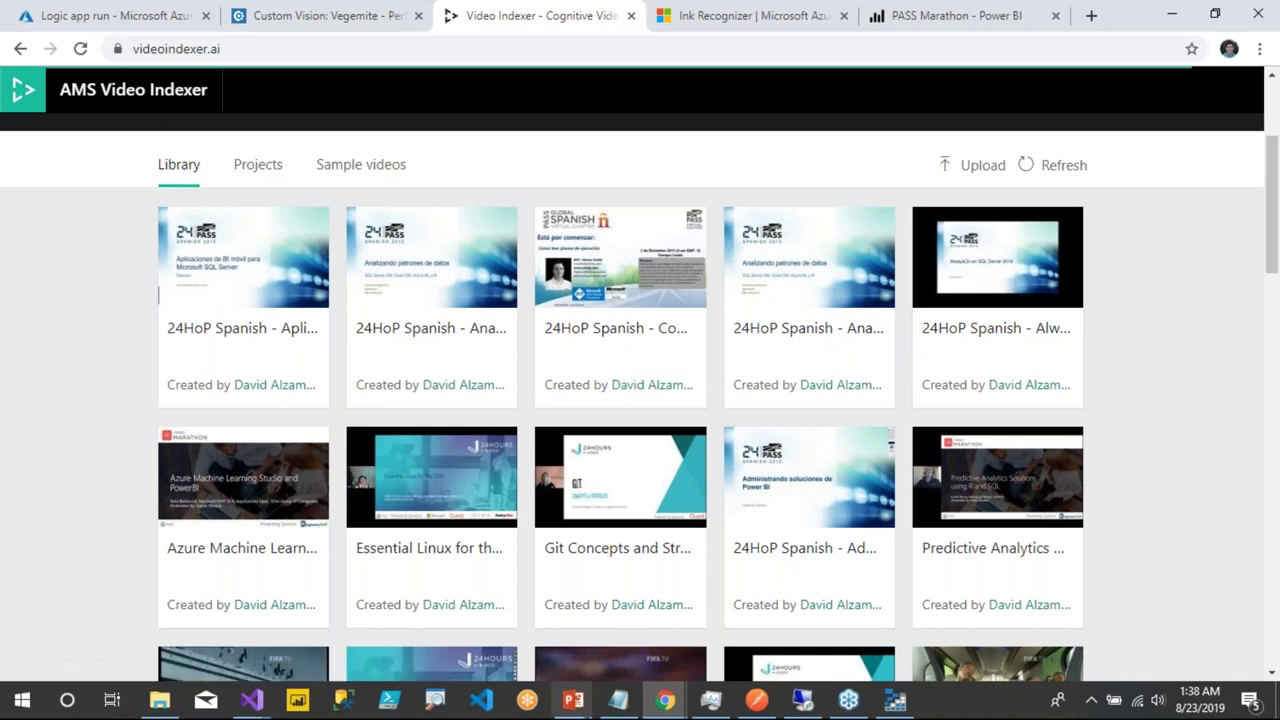
- Switch to the full-screen remote desktop session and open the "24HoP Spanish - Como leer planes de ejecución" video in its Video Indexer library
click(810, 705)
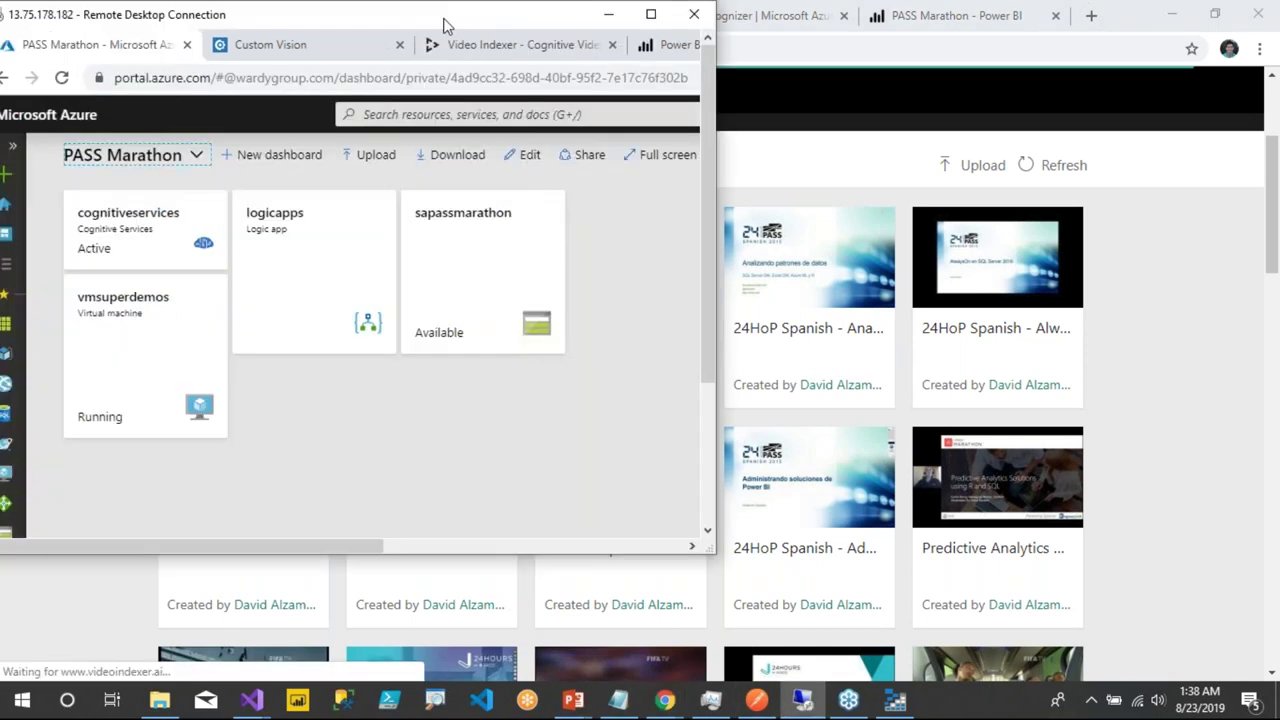
double_click(438, 20)
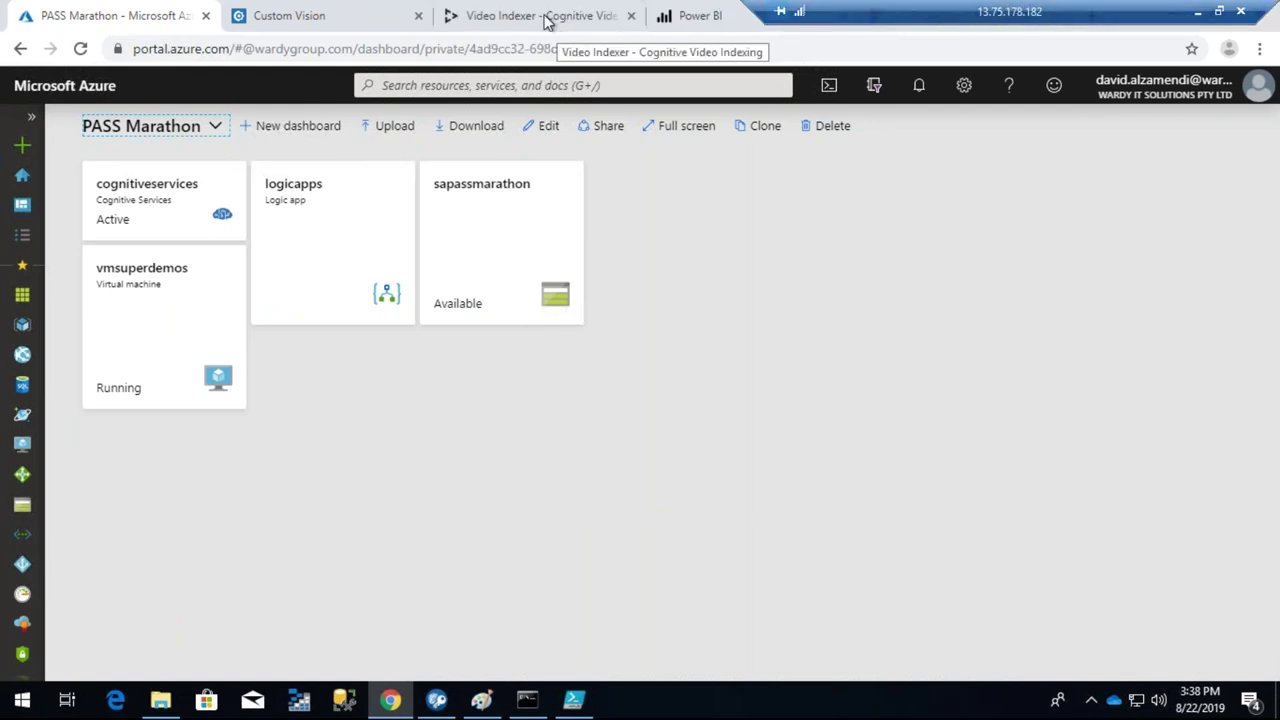
click(548, 22)
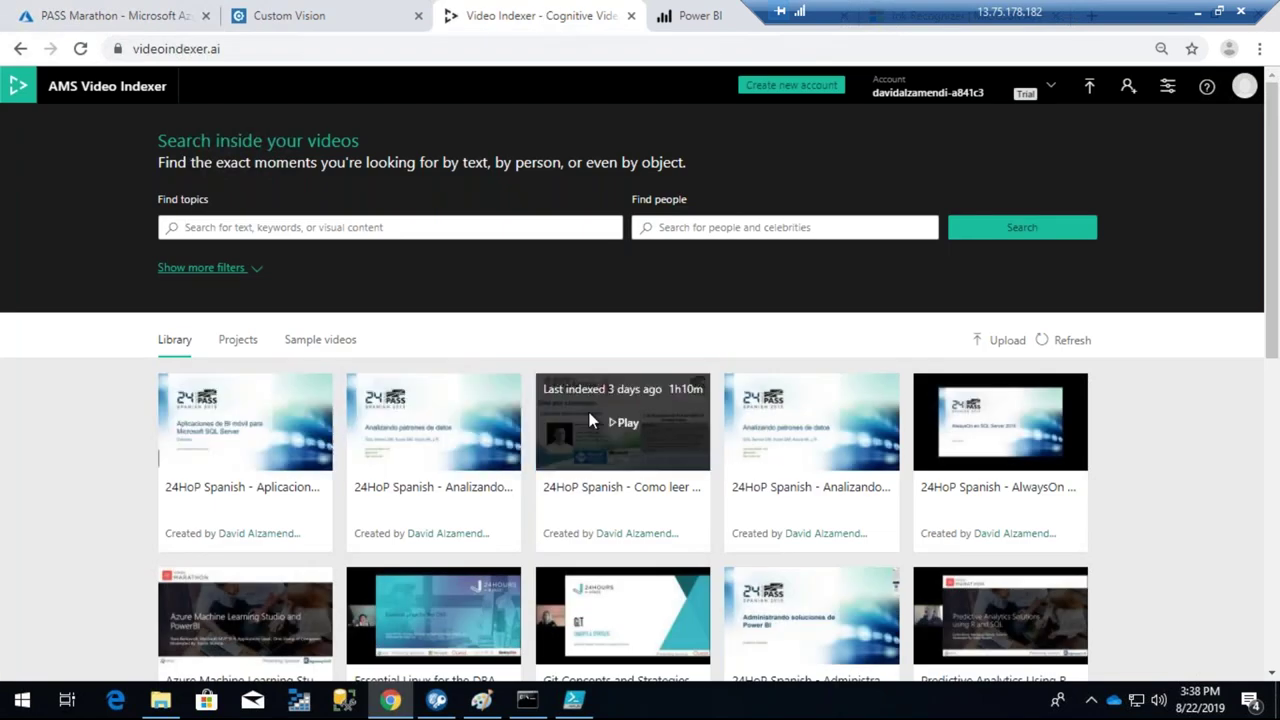
click(625, 426)
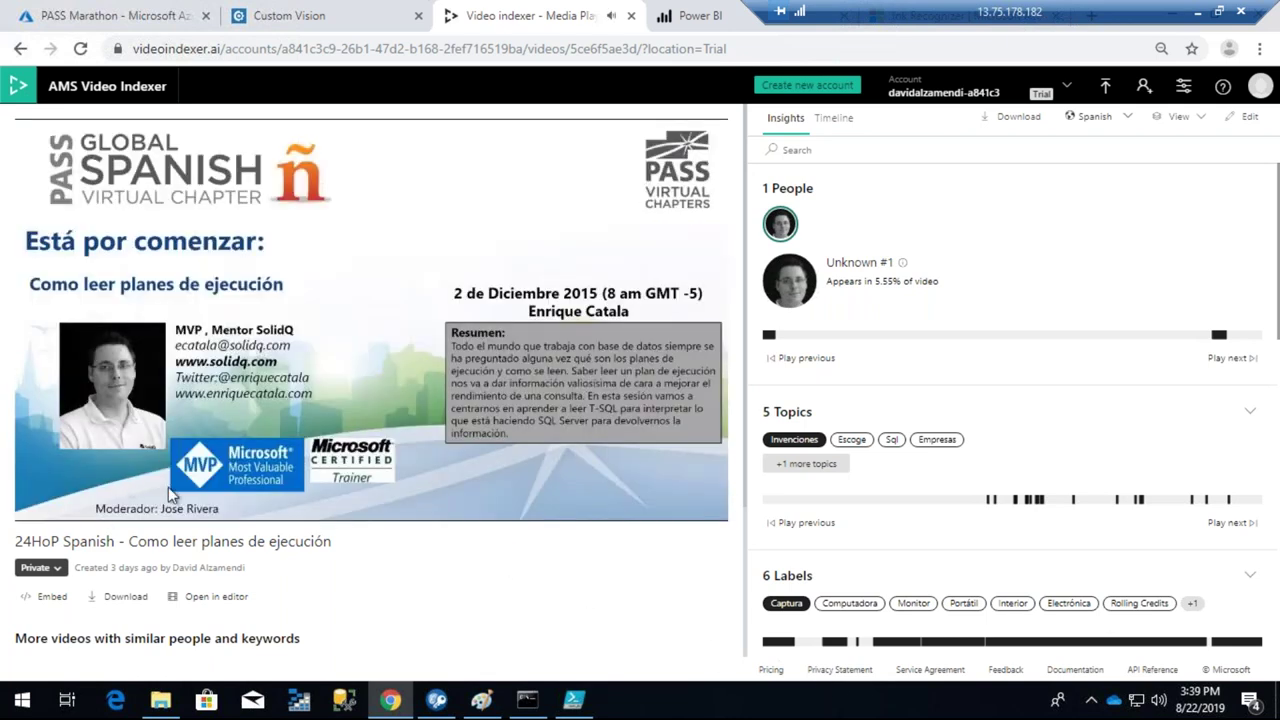
- Mute the opened video and resume its playback
mouse_move(175, 510)
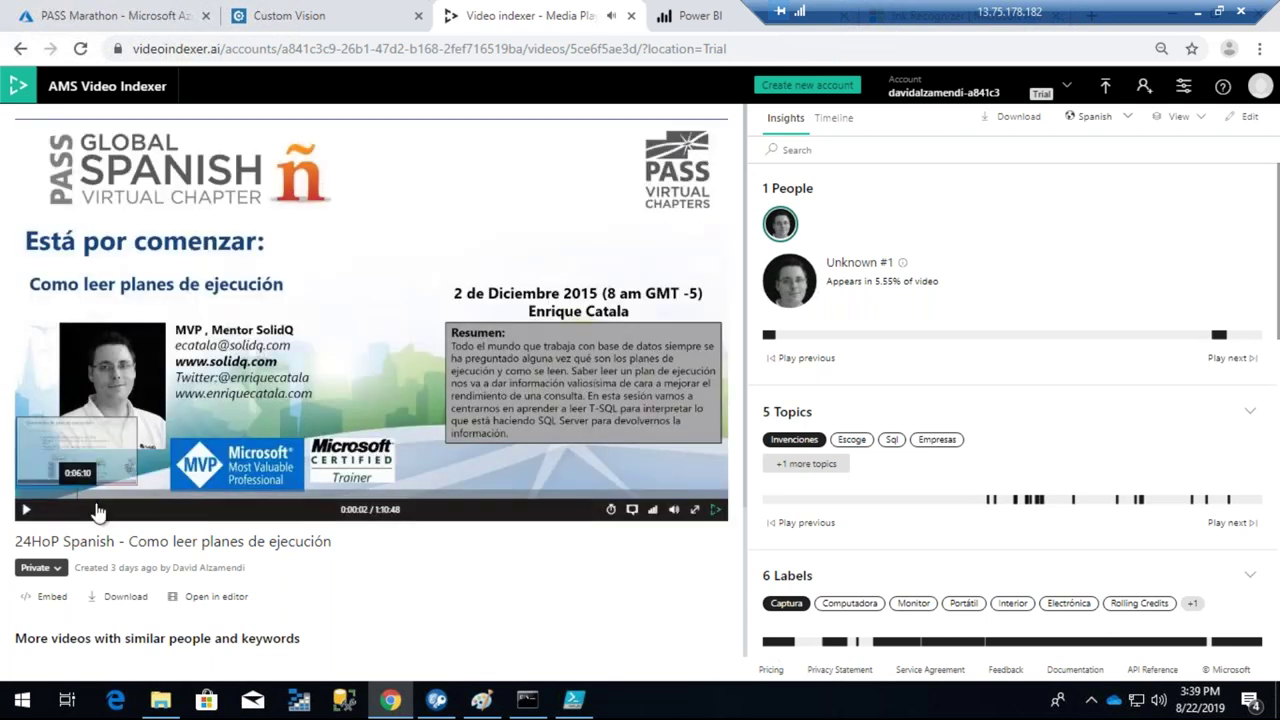
click(675, 512)
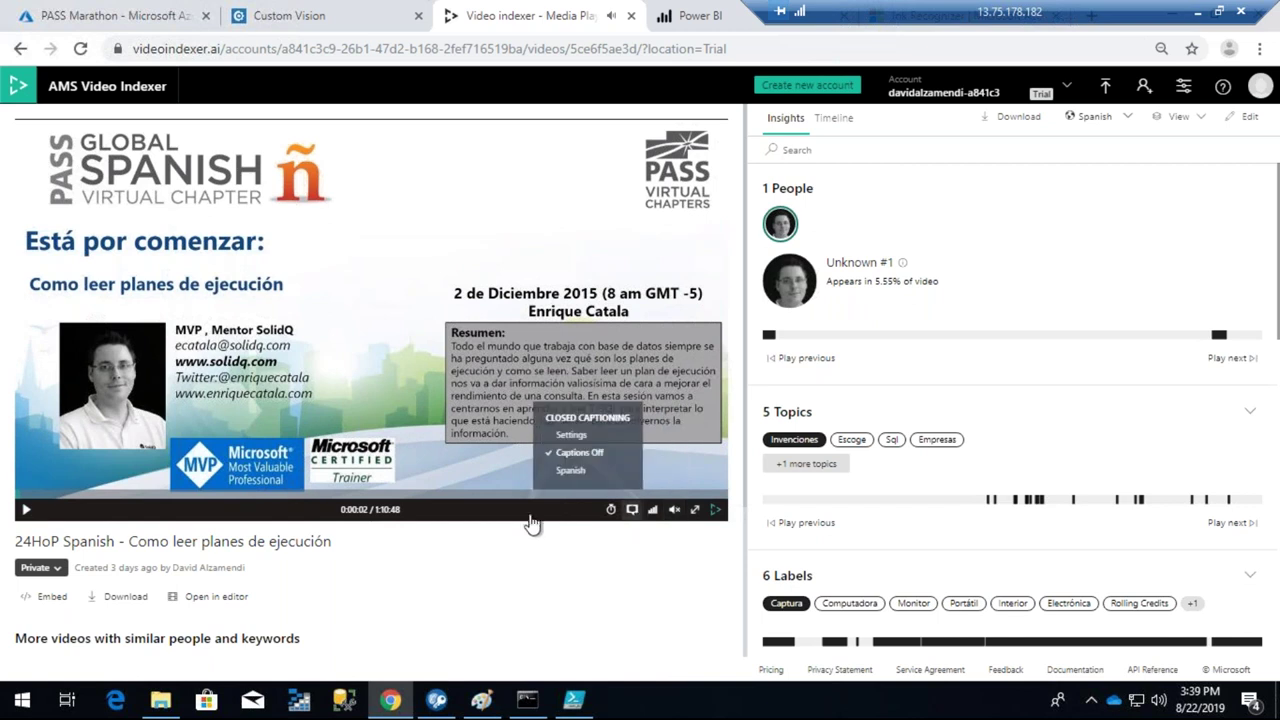
click(26, 509)
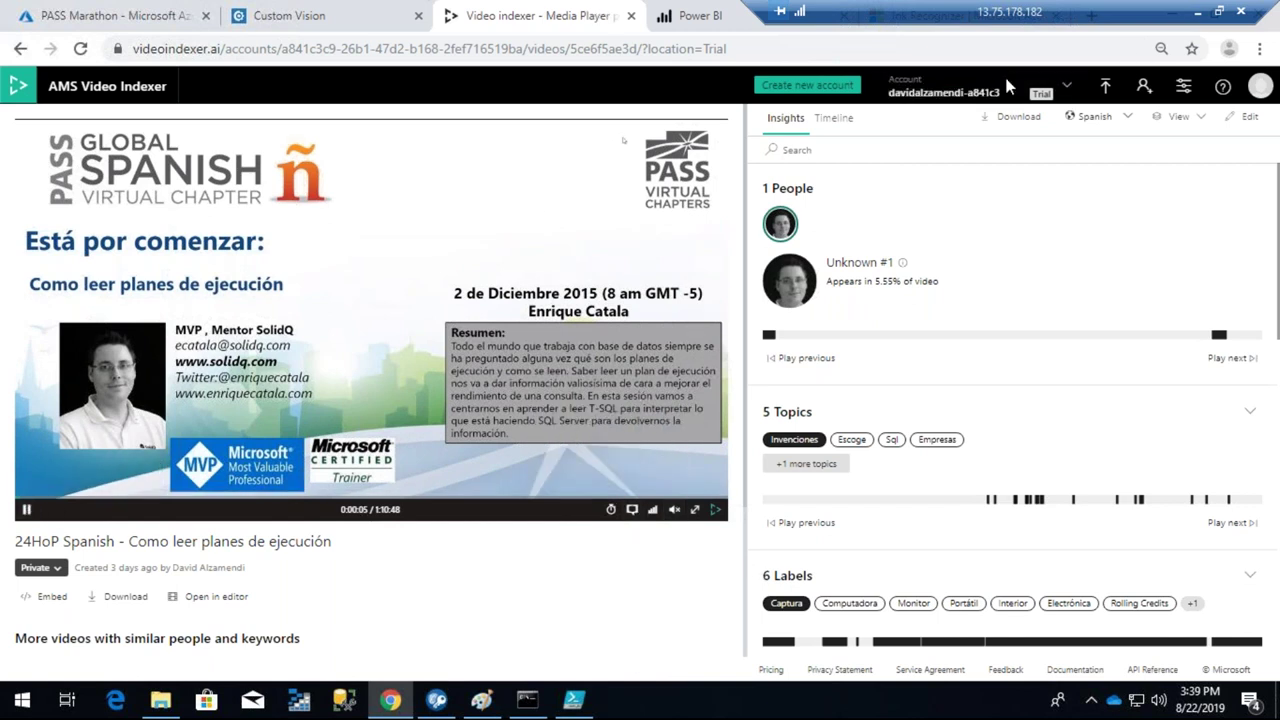
- Show the video's timeline transcript translated into English and open the list of download formats
click(833, 117)
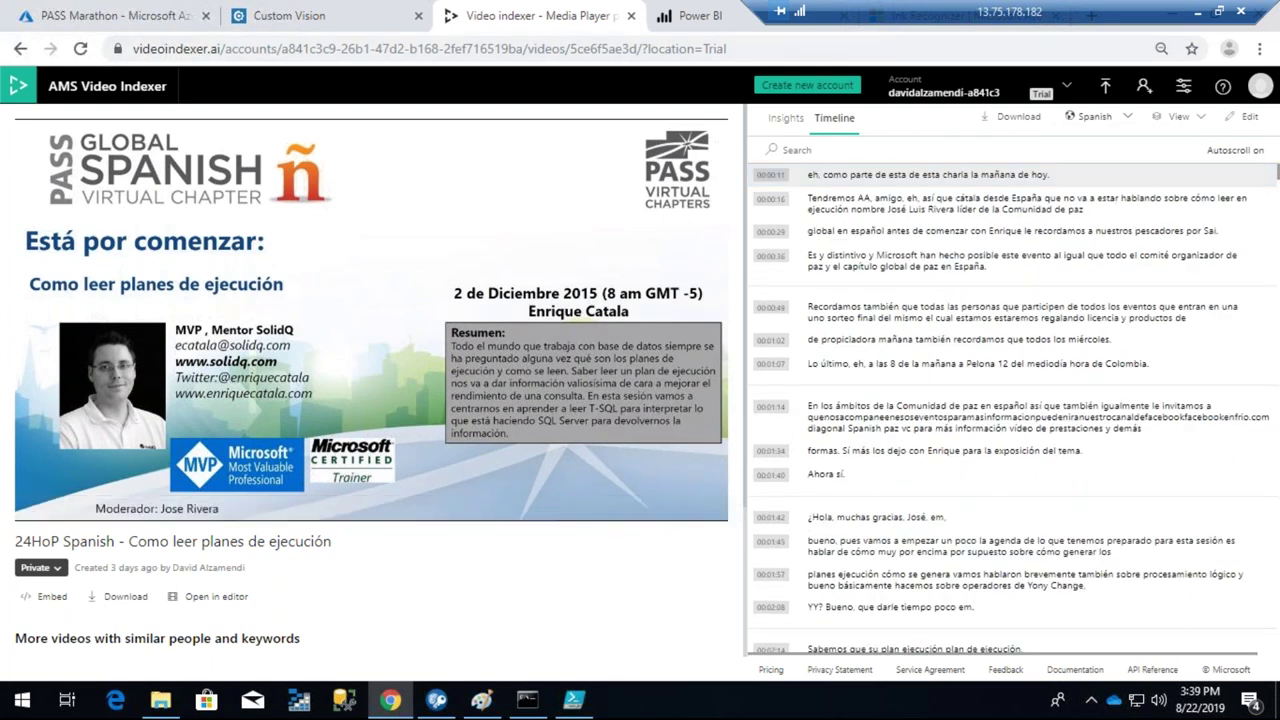
click(1124, 120)
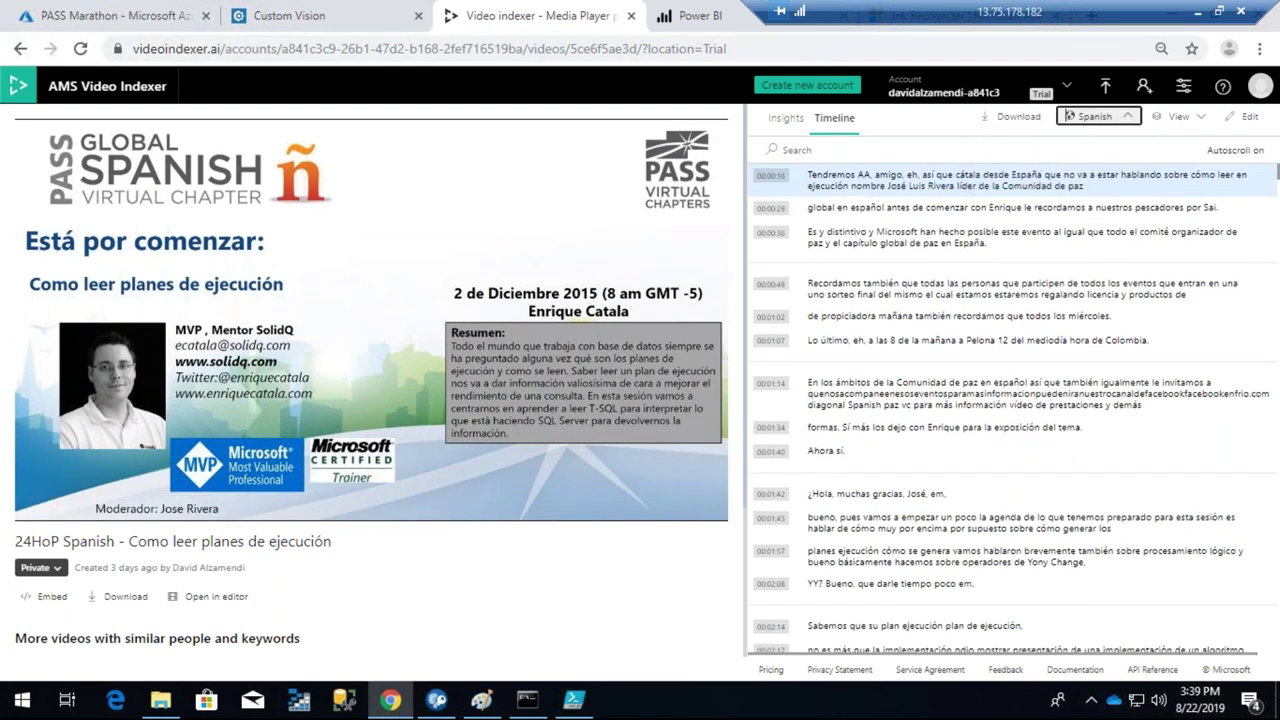
scroll(1058, 266, down, 1)
scroll(1066, 262, down, 3)
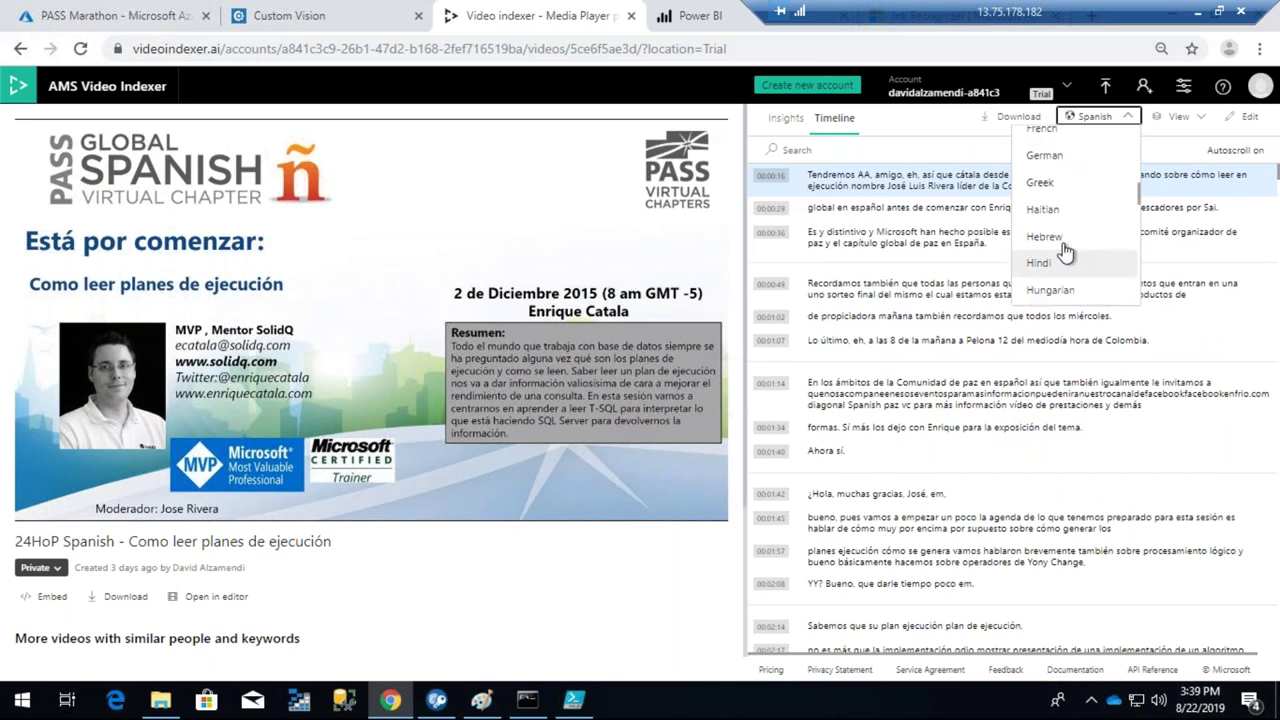
scroll(1066, 245, up, 2)
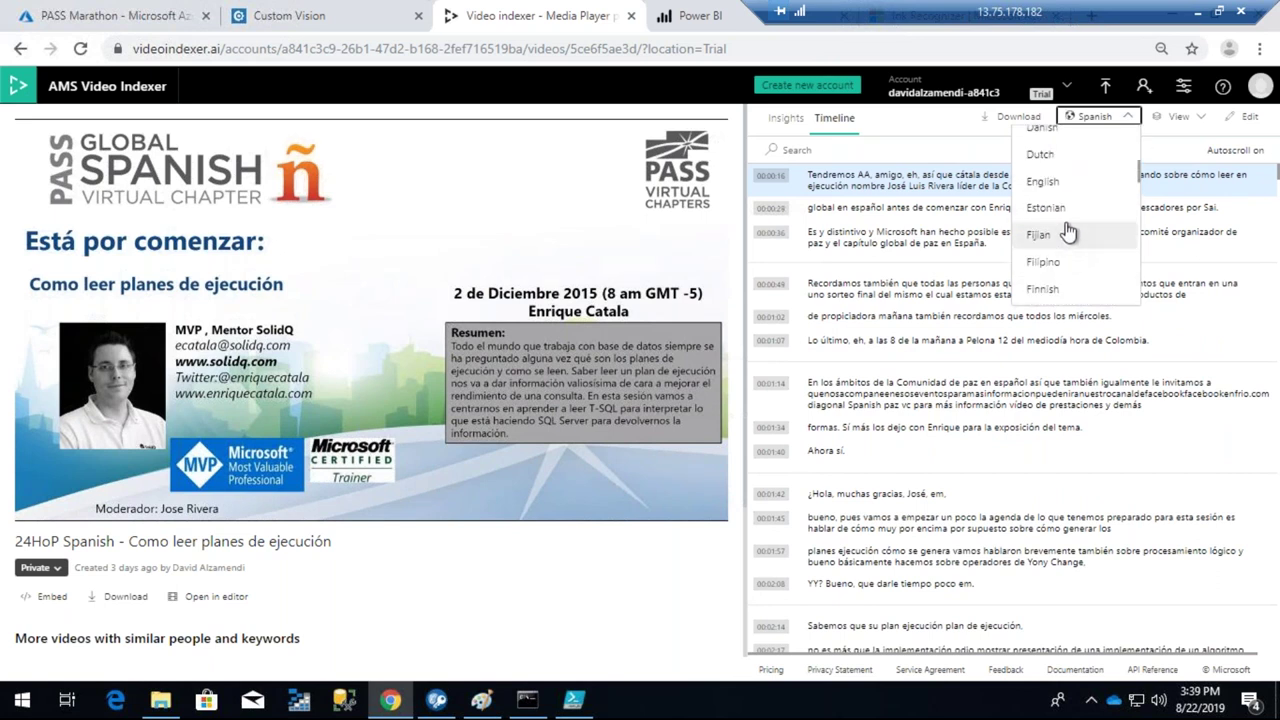
click(1050, 181)
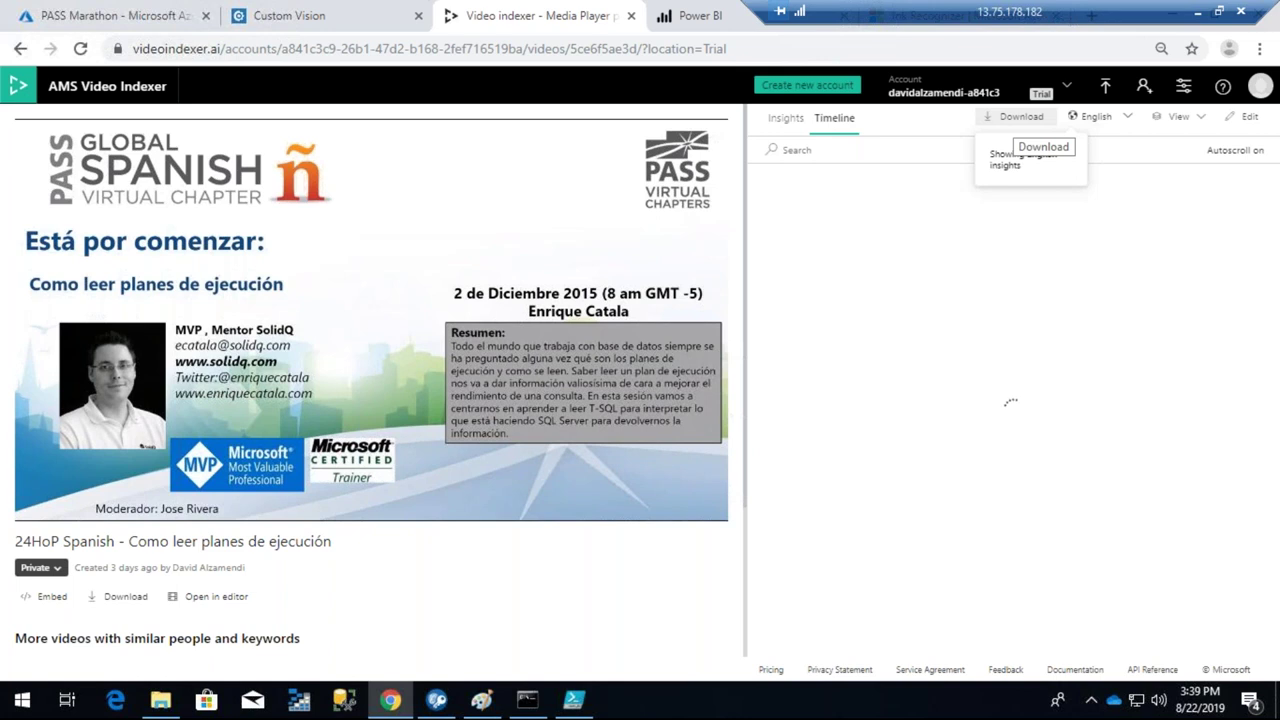
click(1012, 120)
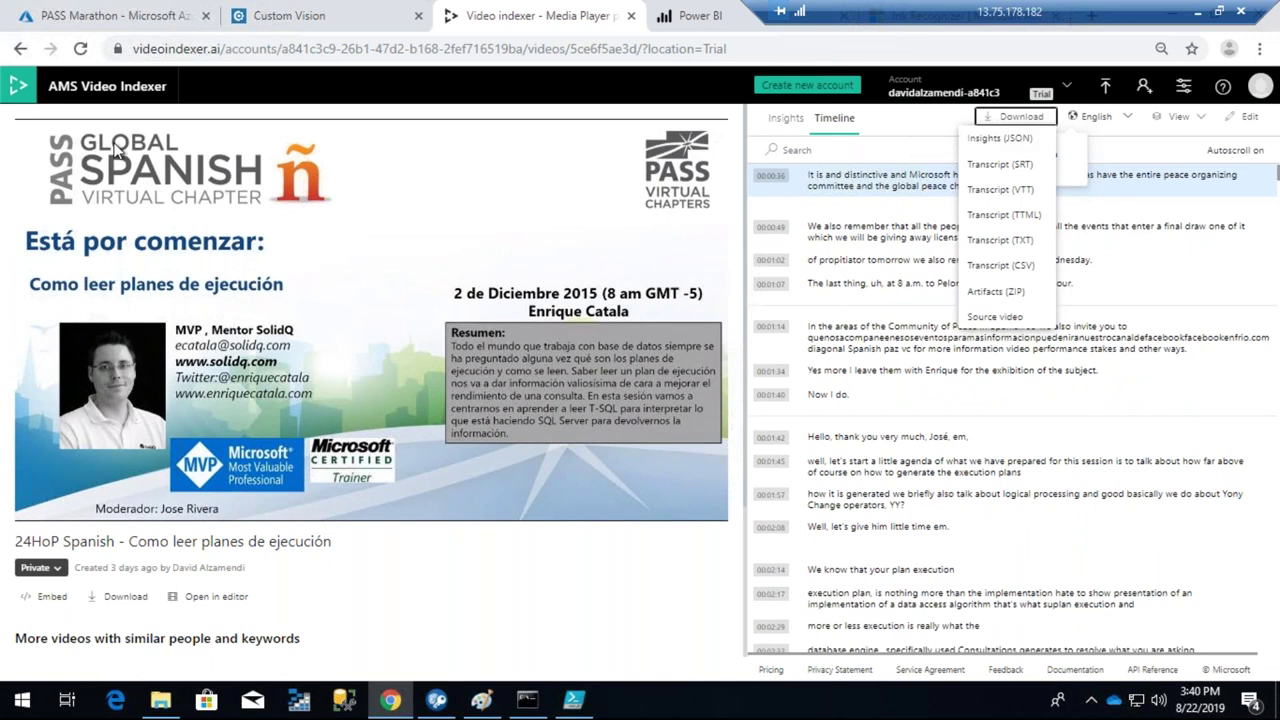
- Return to the Video Indexer home page and search the video topics for "maradona"
click(112, 90)
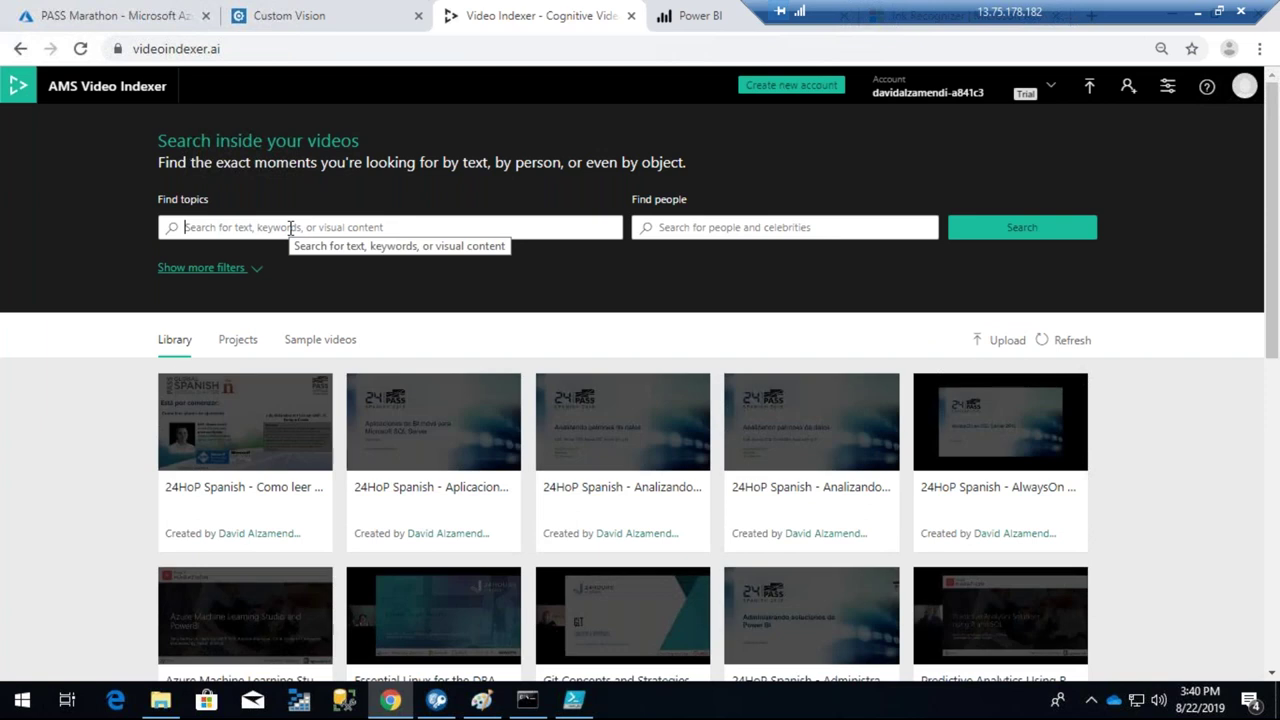
click(291, 228)
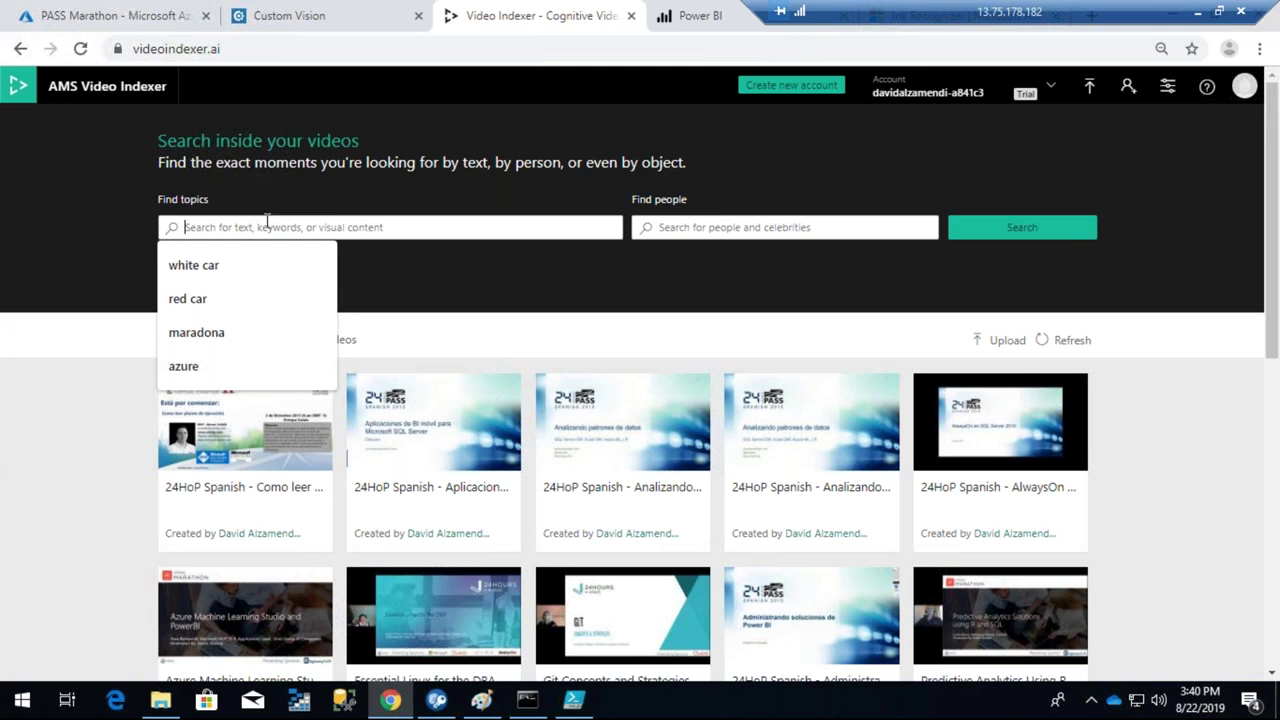
click(255, 335)
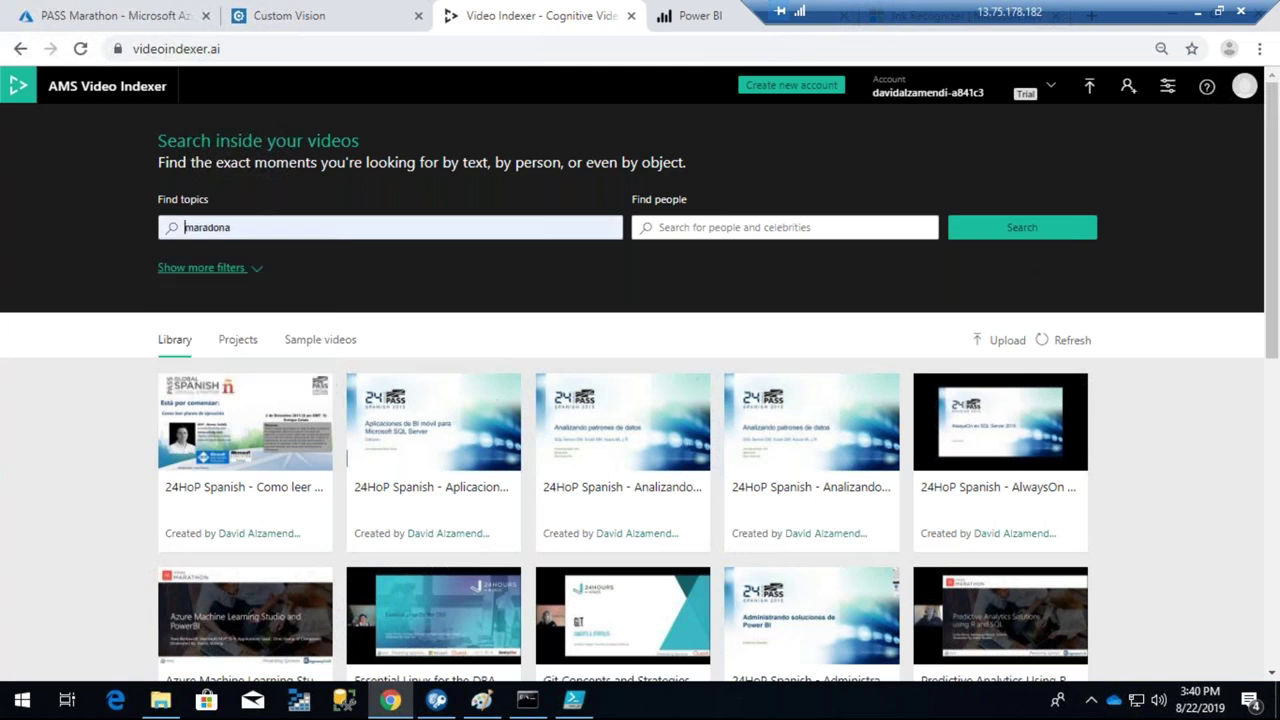
click(1066, 227)
click(998, 236)
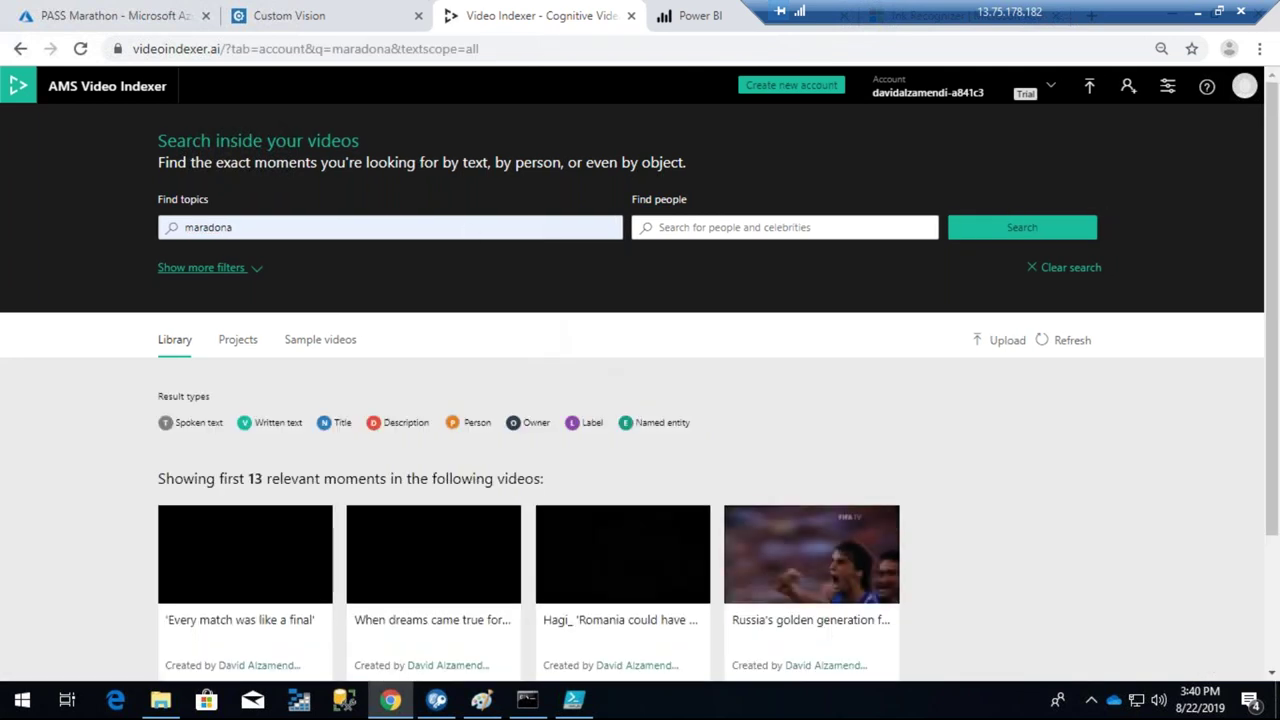
- Enlarge the search results and examine the moments found per video against the Named entity and Person result types
scroll(970, 352, down, 2)
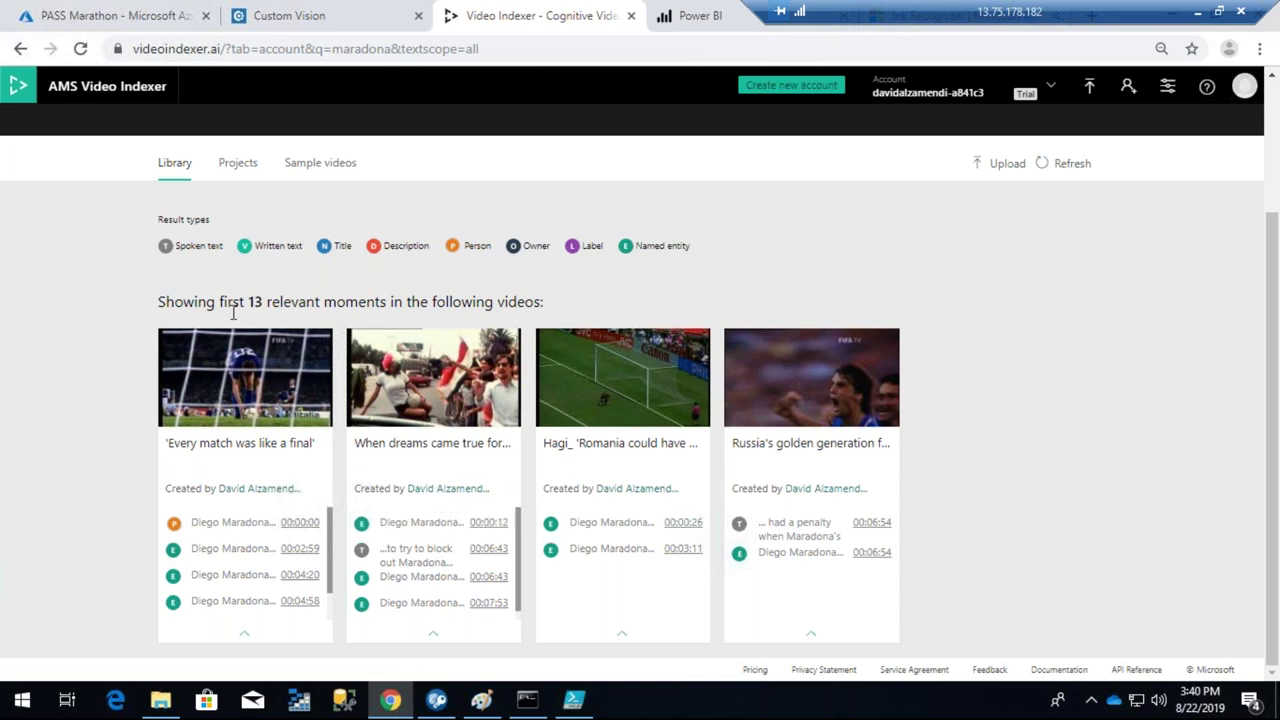
key(ctrl+plus)
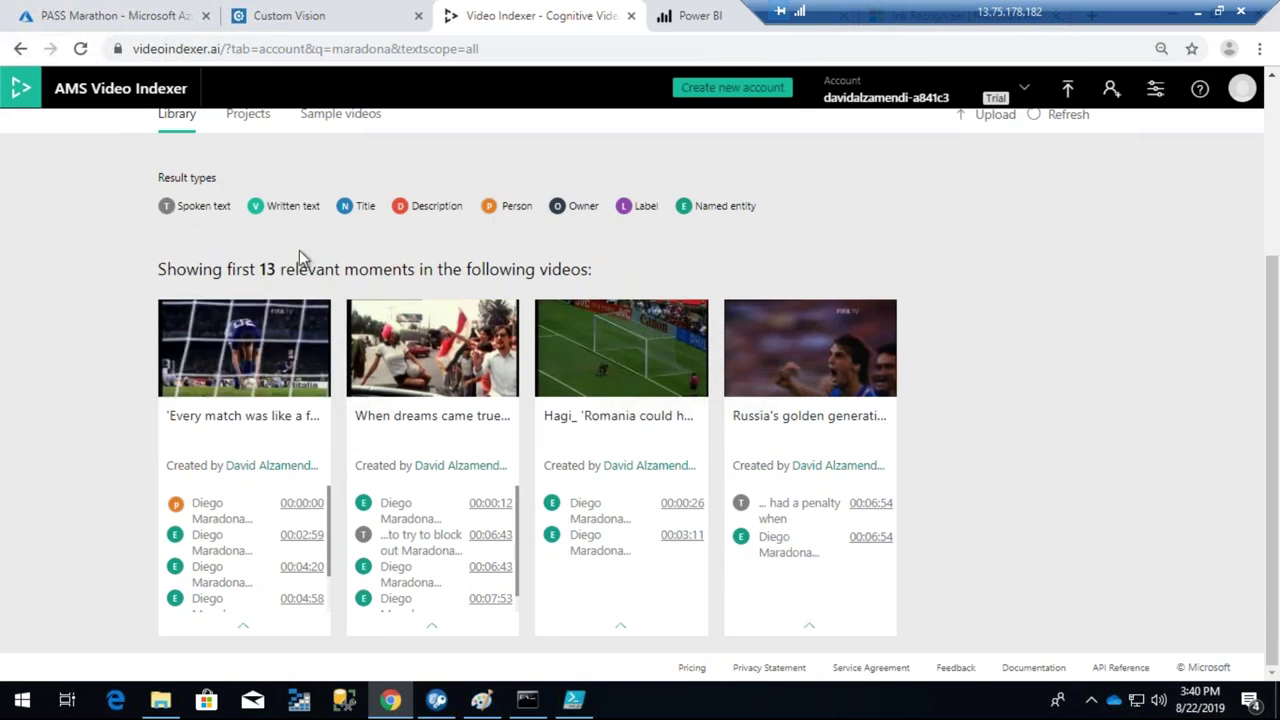
drag(686, 209, 770, 212)
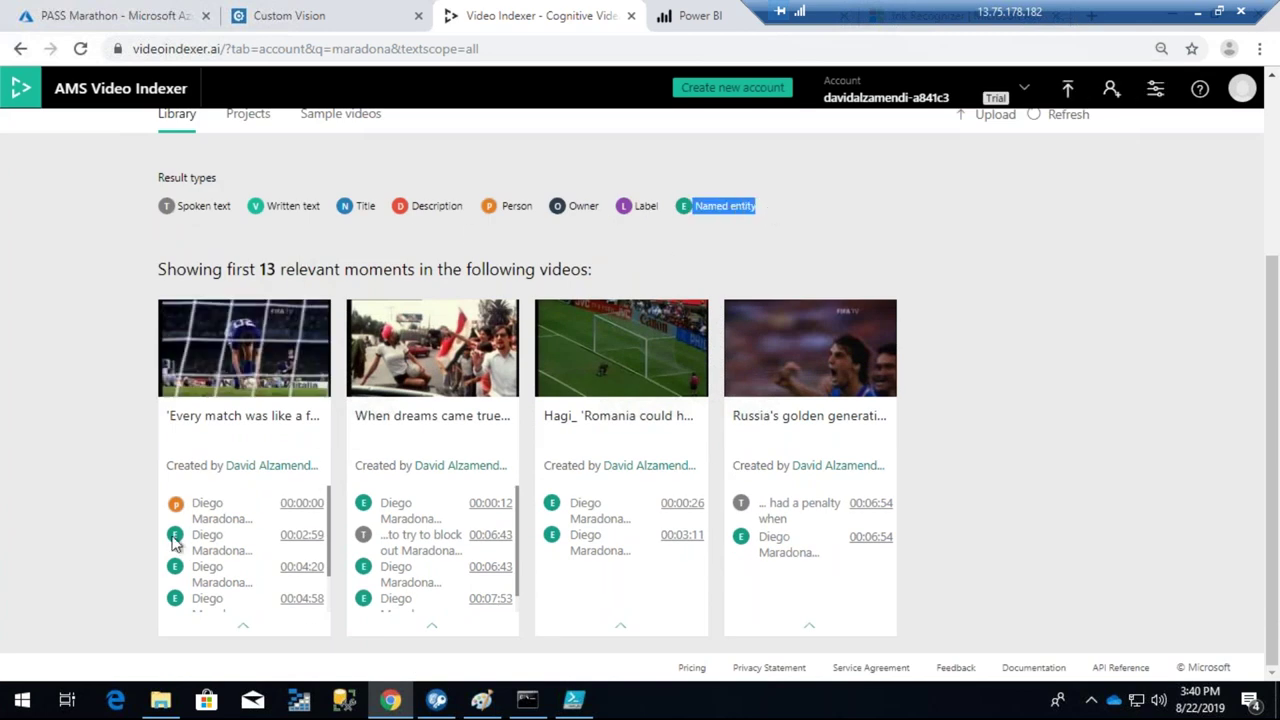
scroll(174, 545, down, 1)
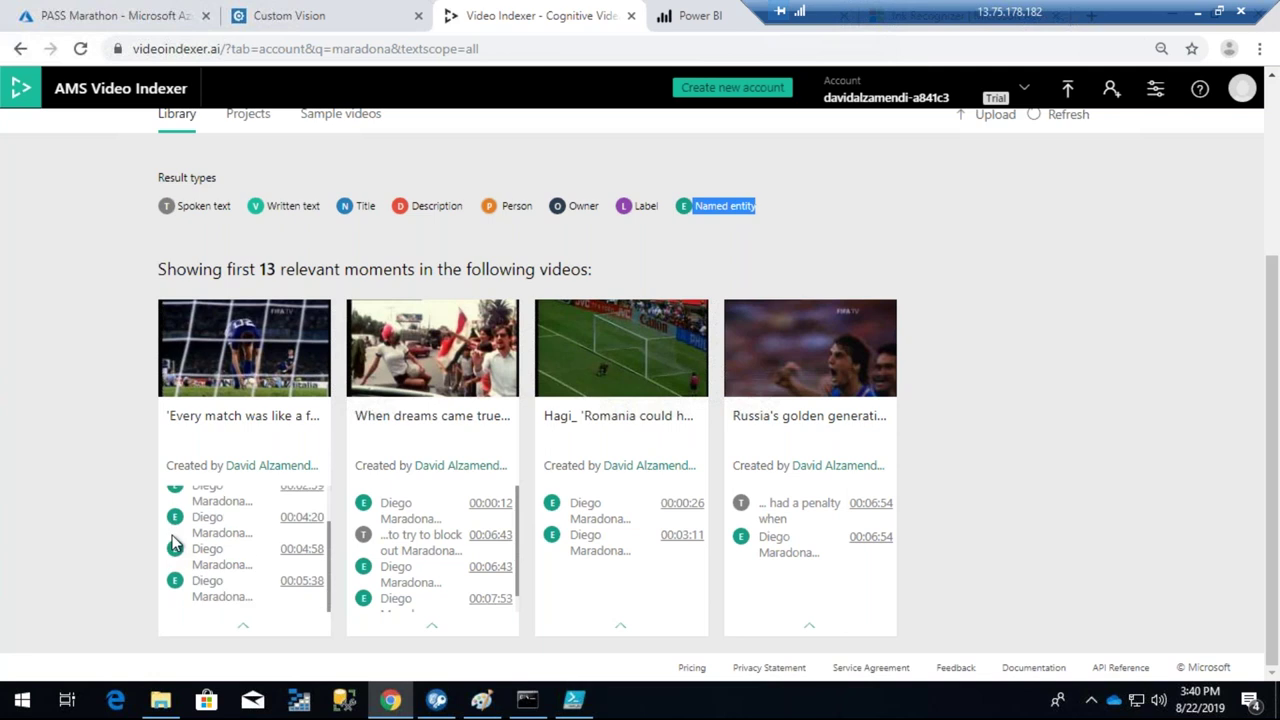
scroll(174, 545, up, 1)
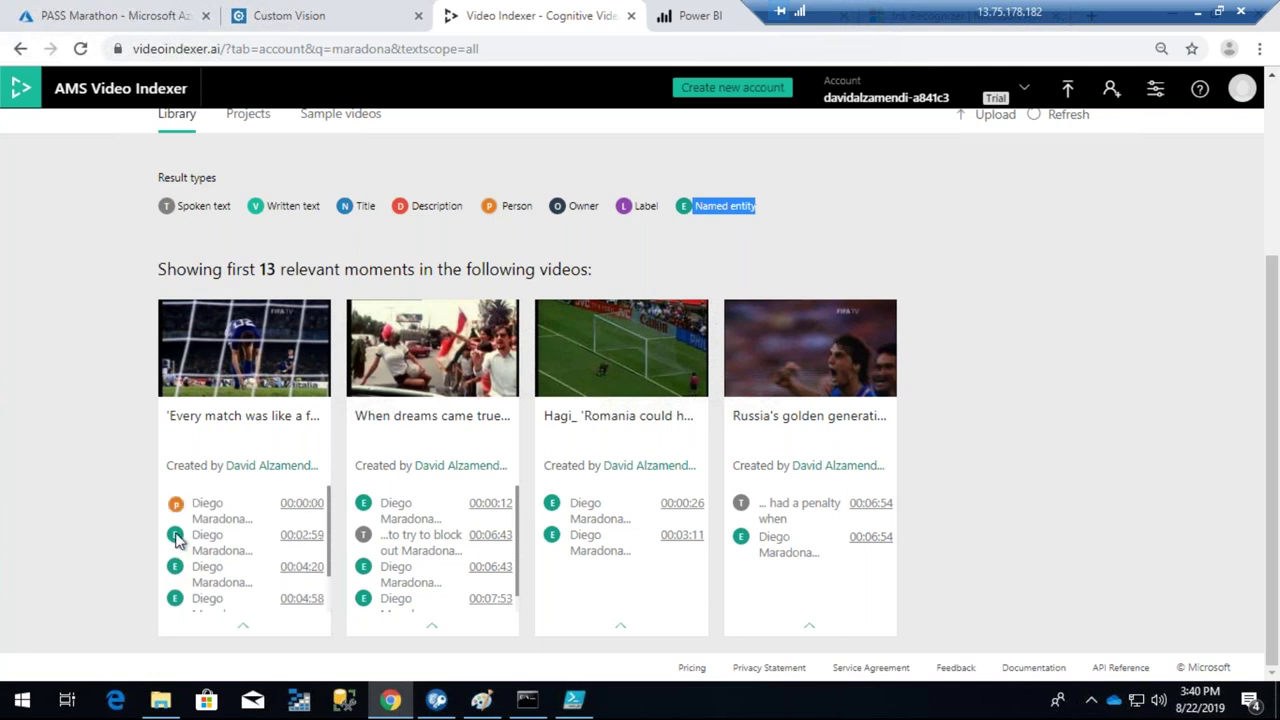
drag(502, 206, 533, 203)
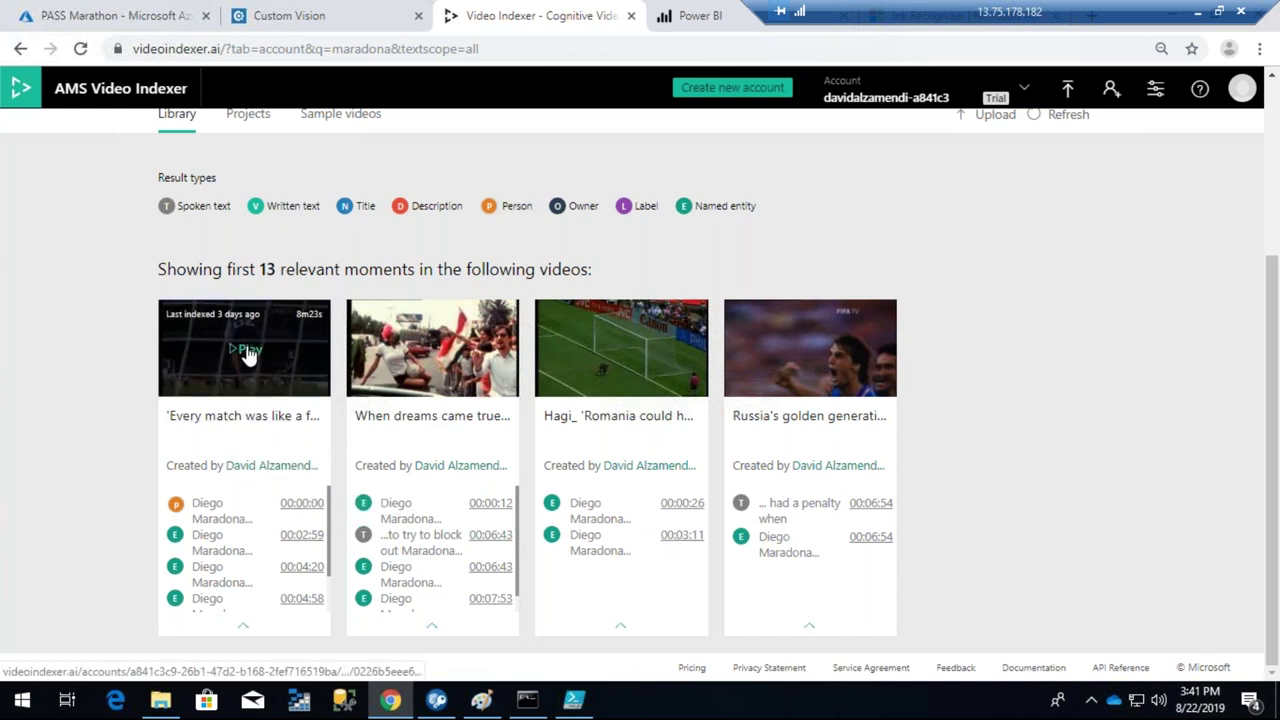
- Open the 'Every match was like a final' video and play Diego Maradona's next appearances from its people insights
click(300, 478)
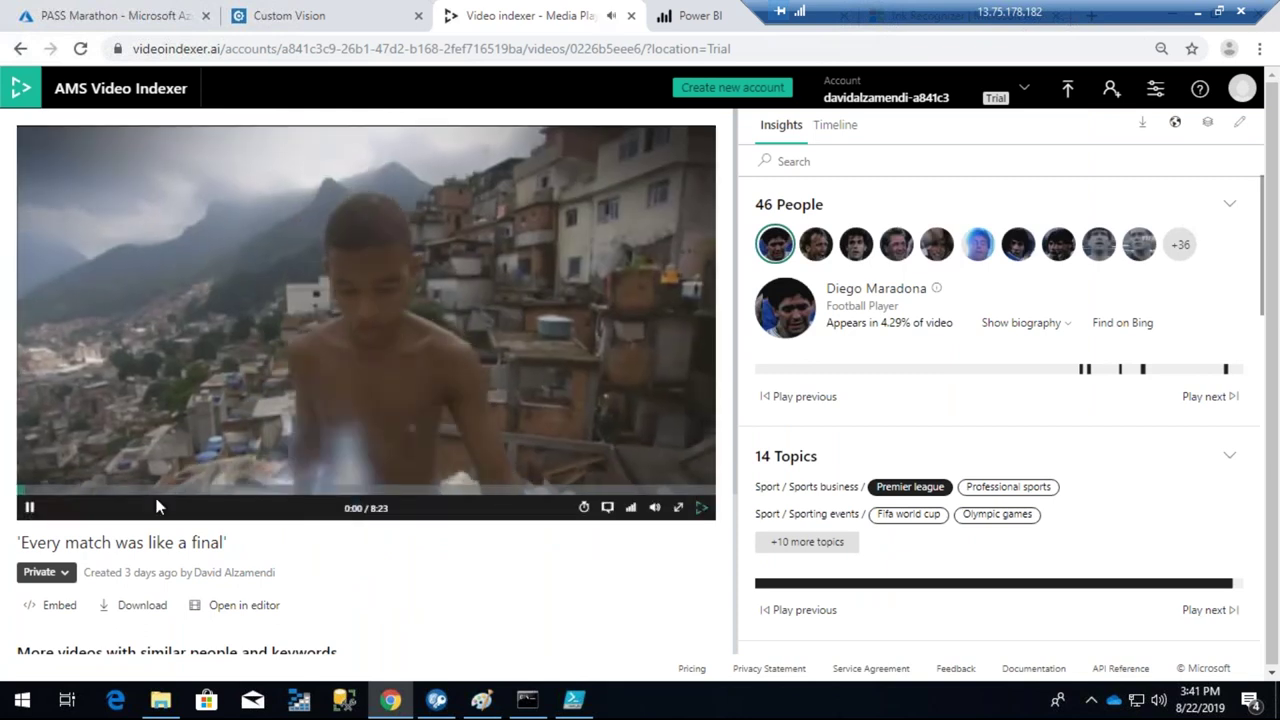
mouse_move(655, 510)
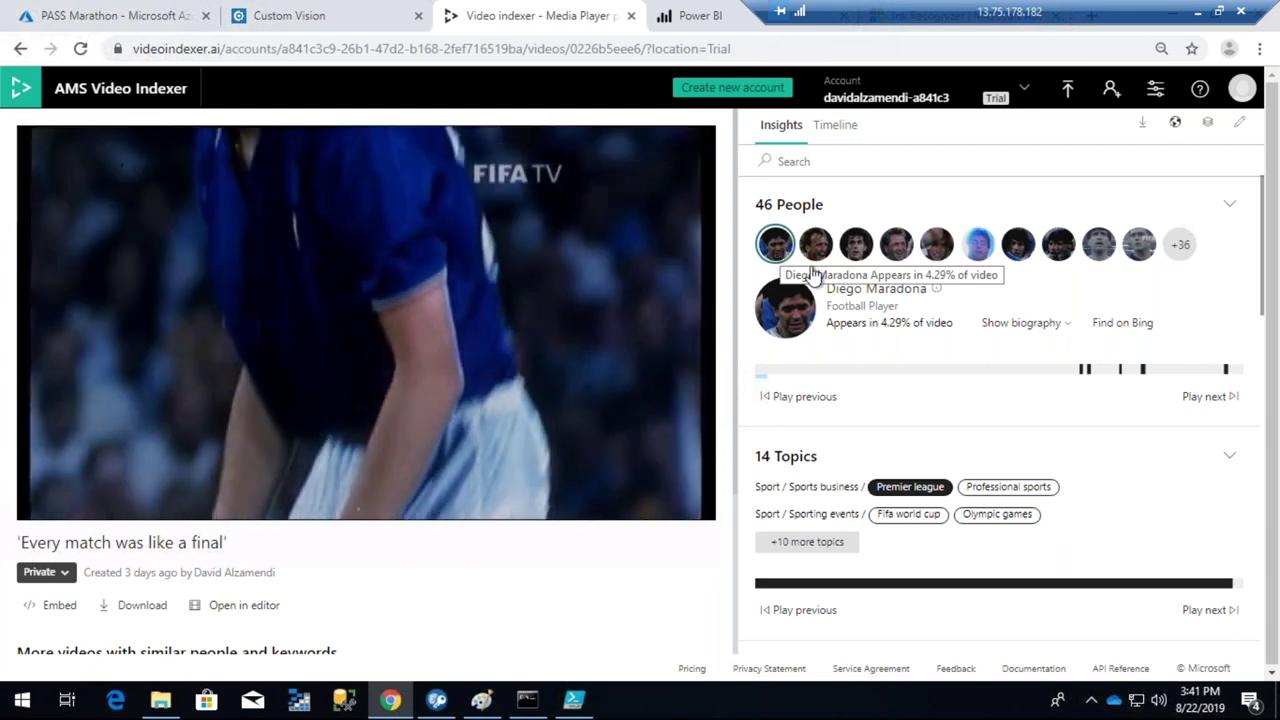
scroll(846, 314, down, 2)
scroll(960, 434, up, 2)
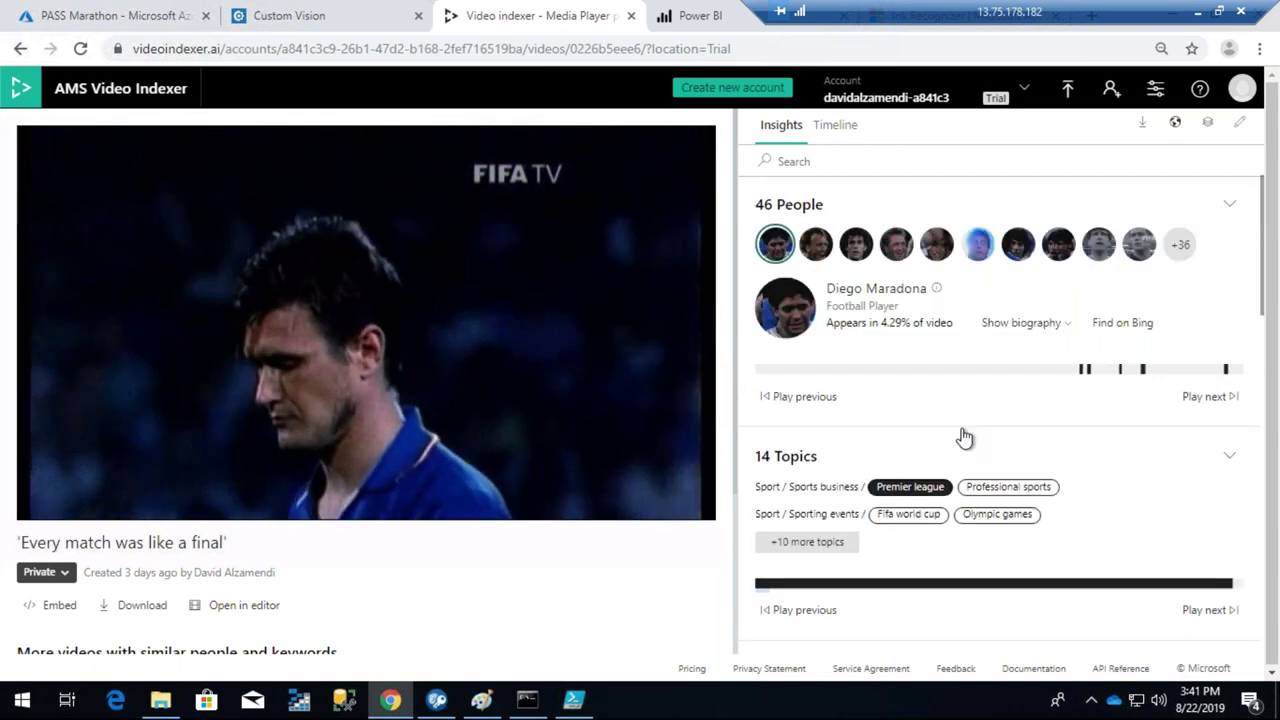
scroll(964, 437, down, 1)
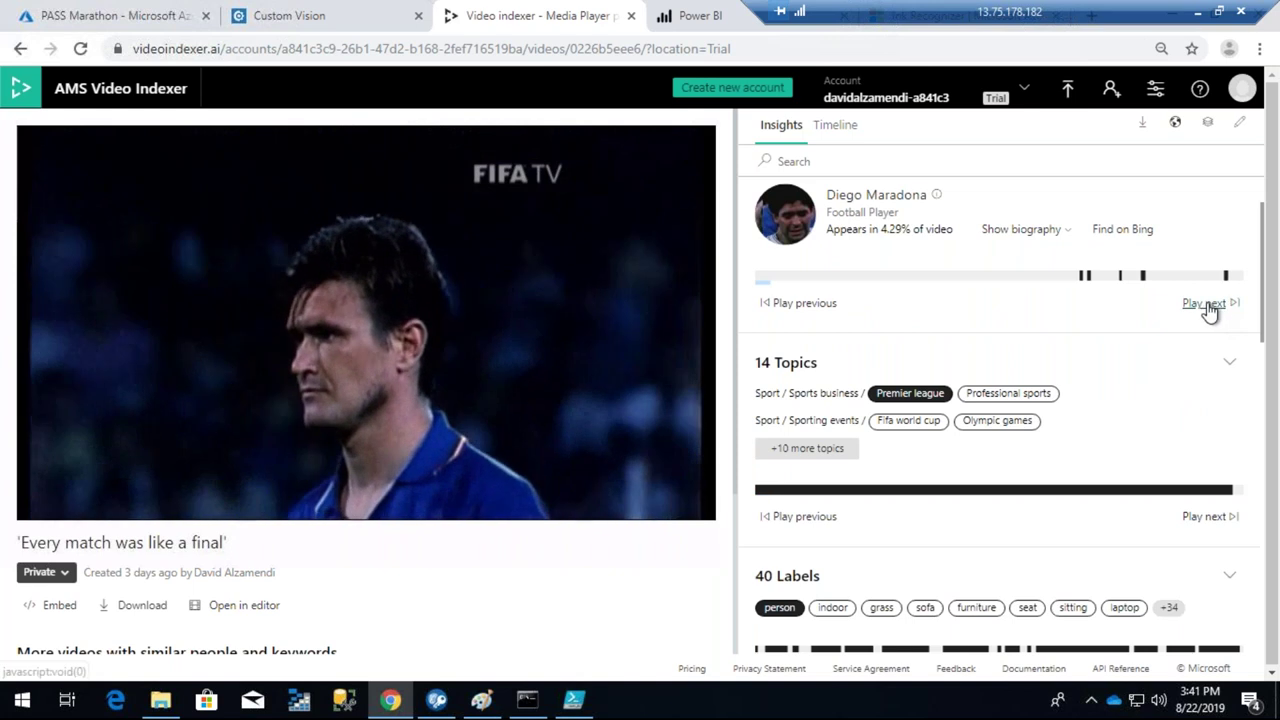
click(1207, 303)
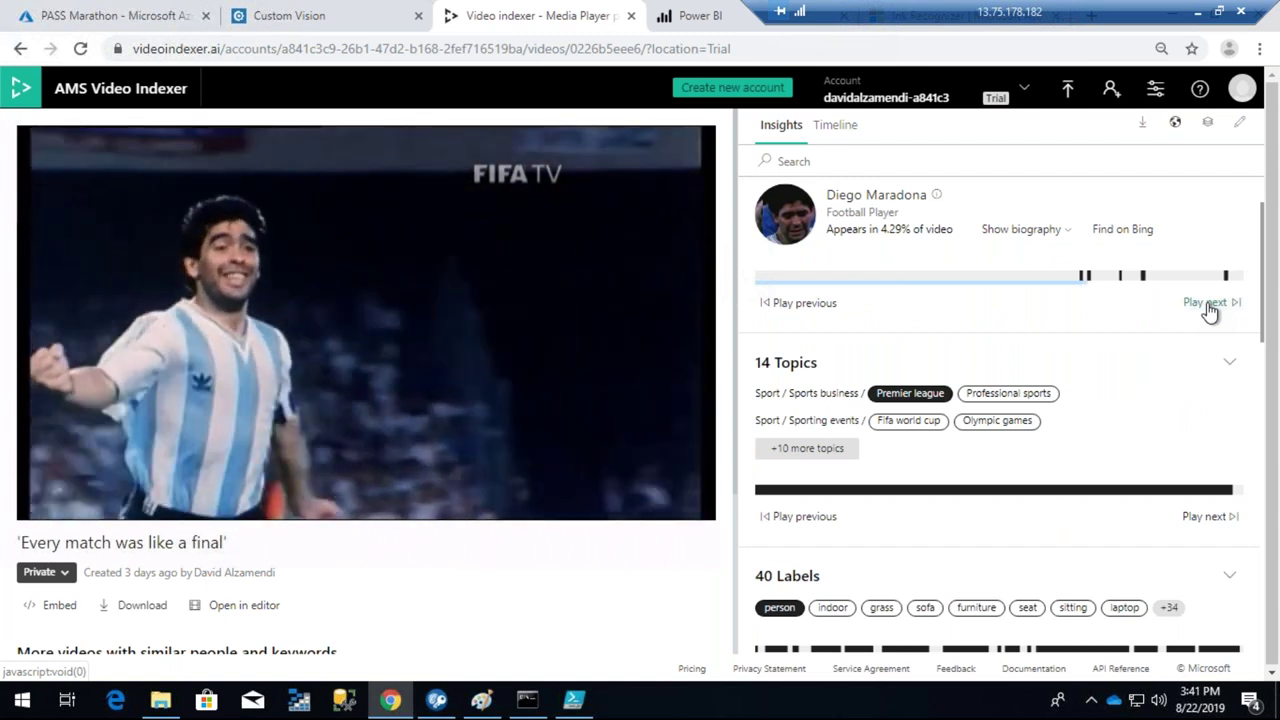
click(1209, 311)
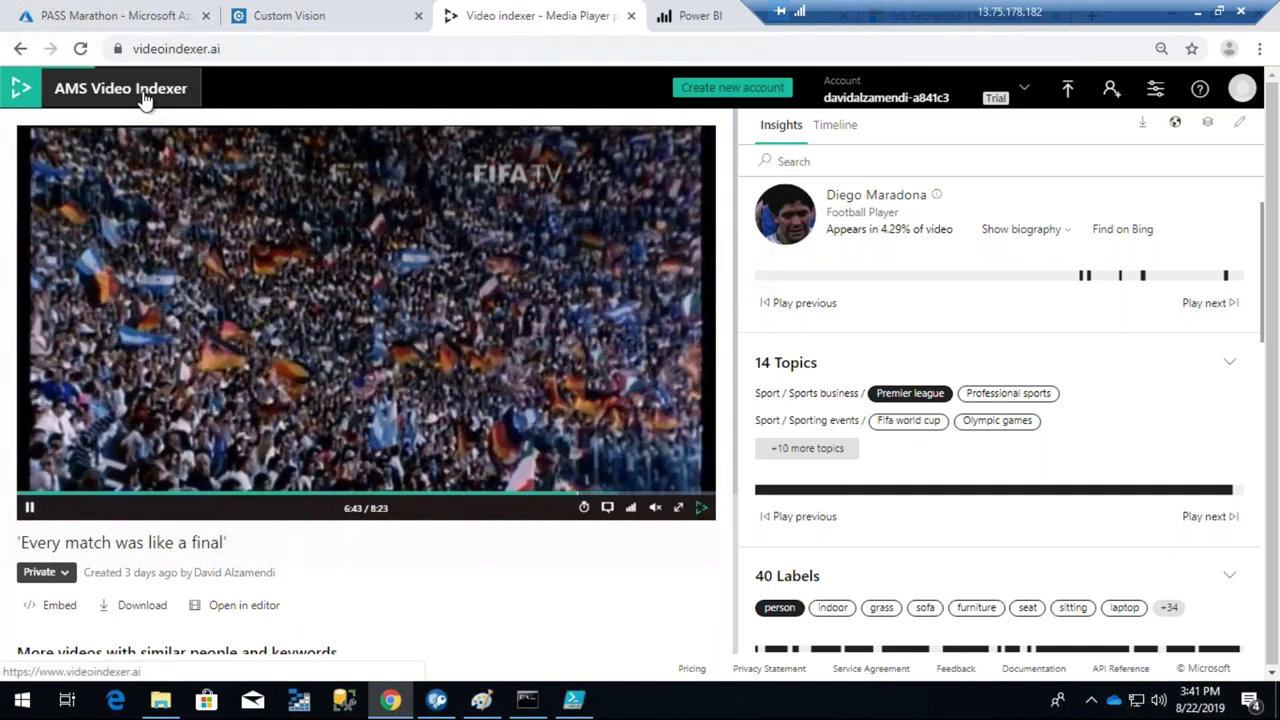
- Leave the remote Video Indexer session and advance the PowerPoint slide show to the Ink Recognizer feature slide
click(145, 97)
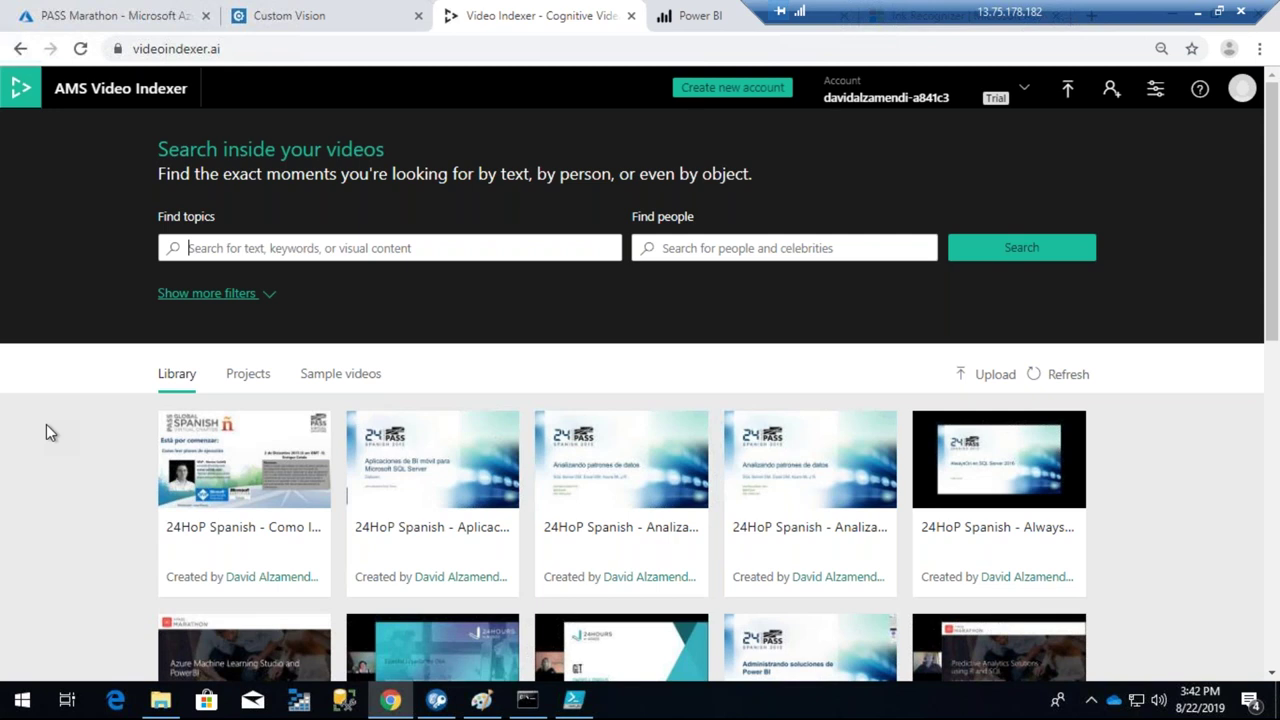
click(1198, 20)
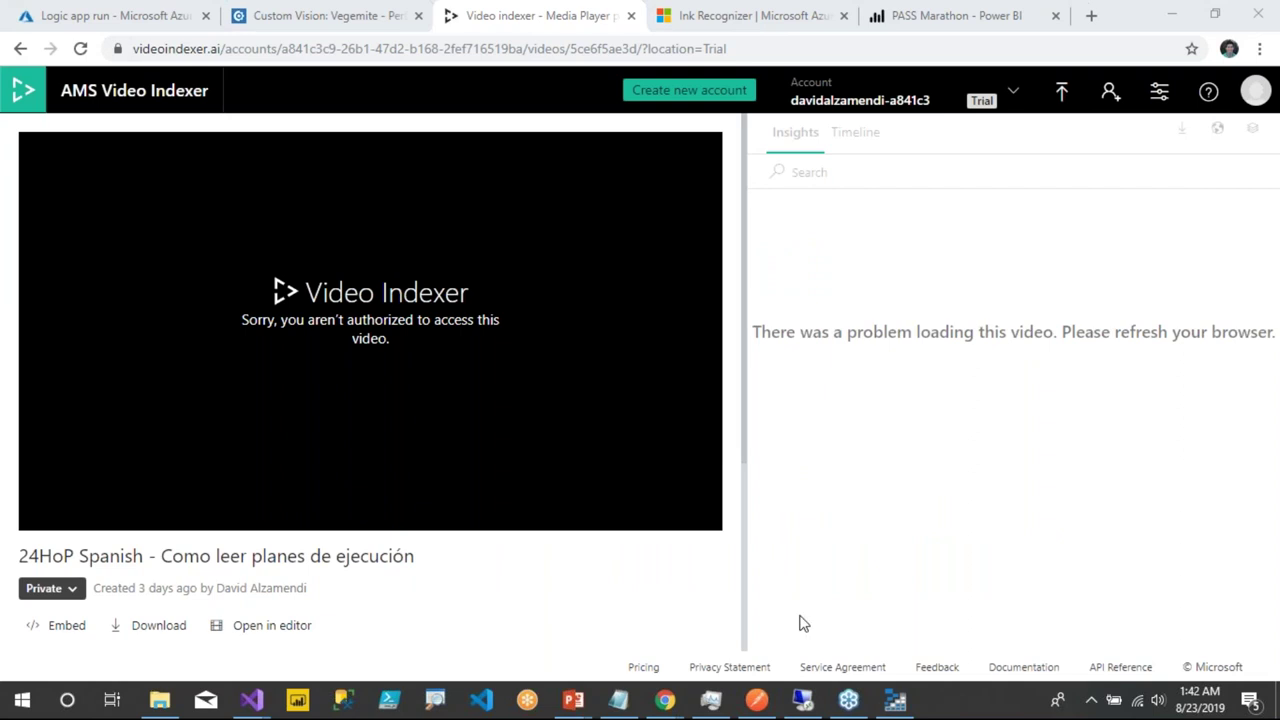
mouse_move(582, 711)
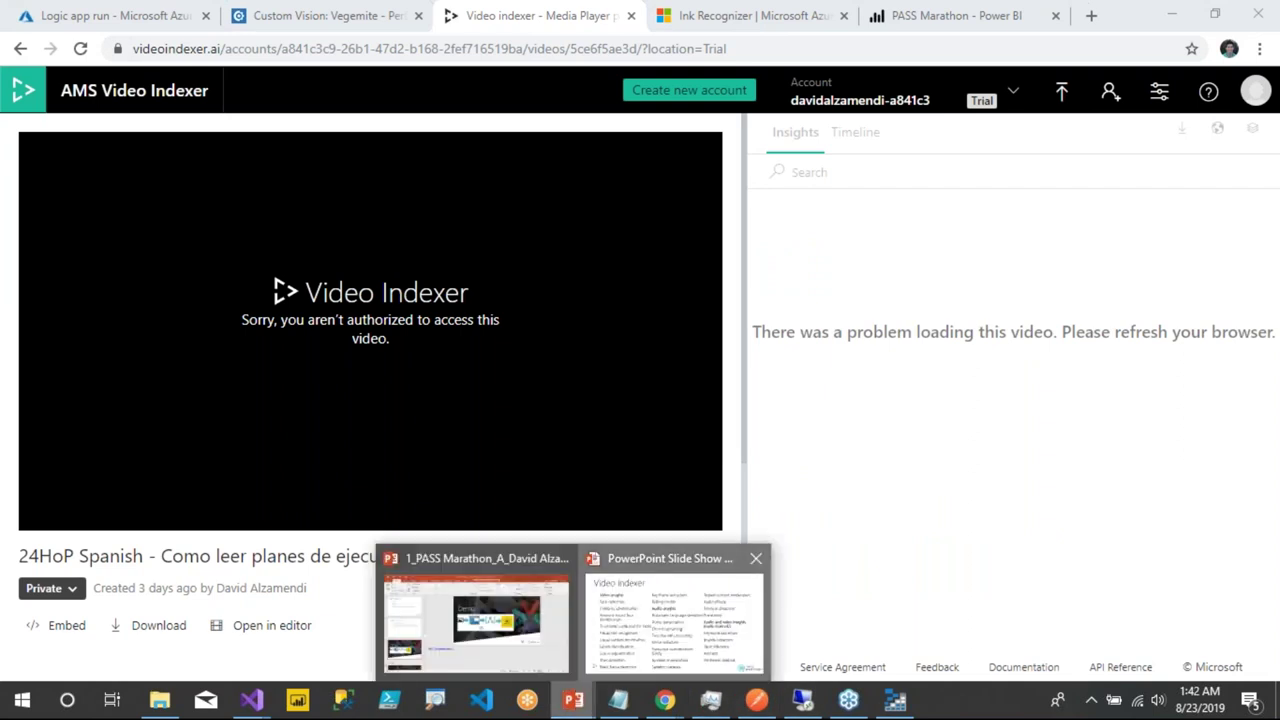
click(672, 618)
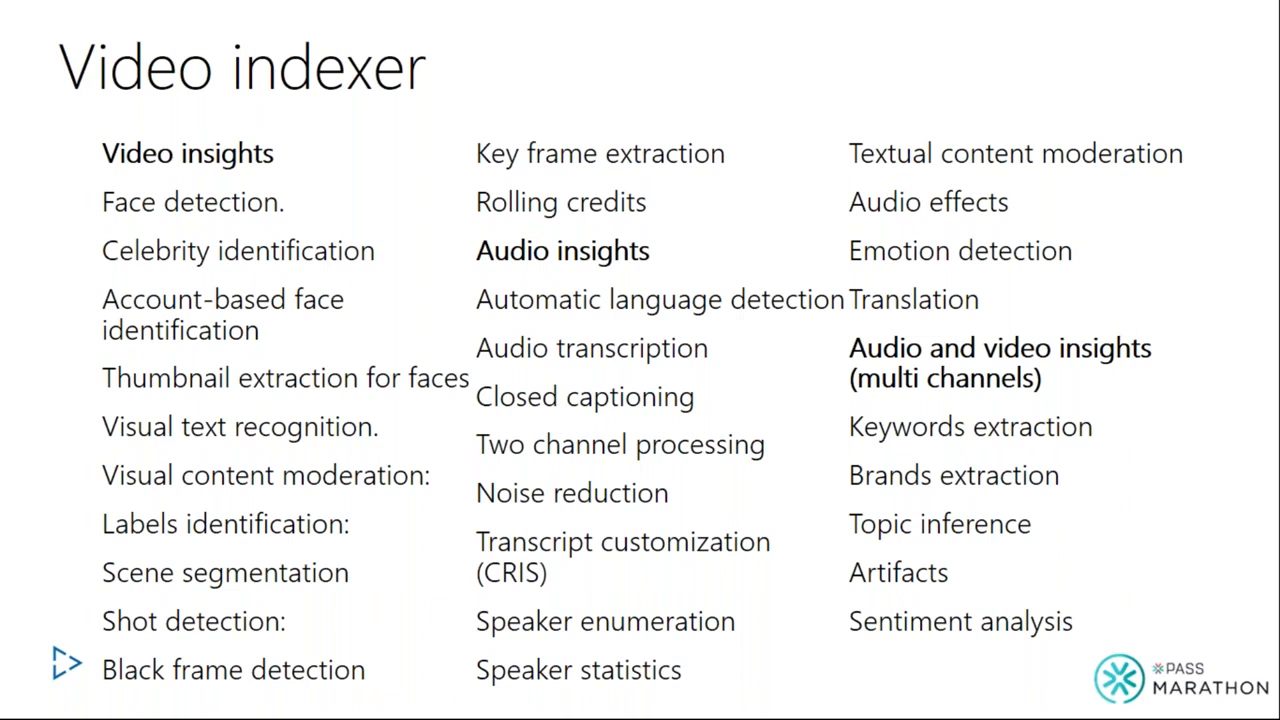
key(Right)
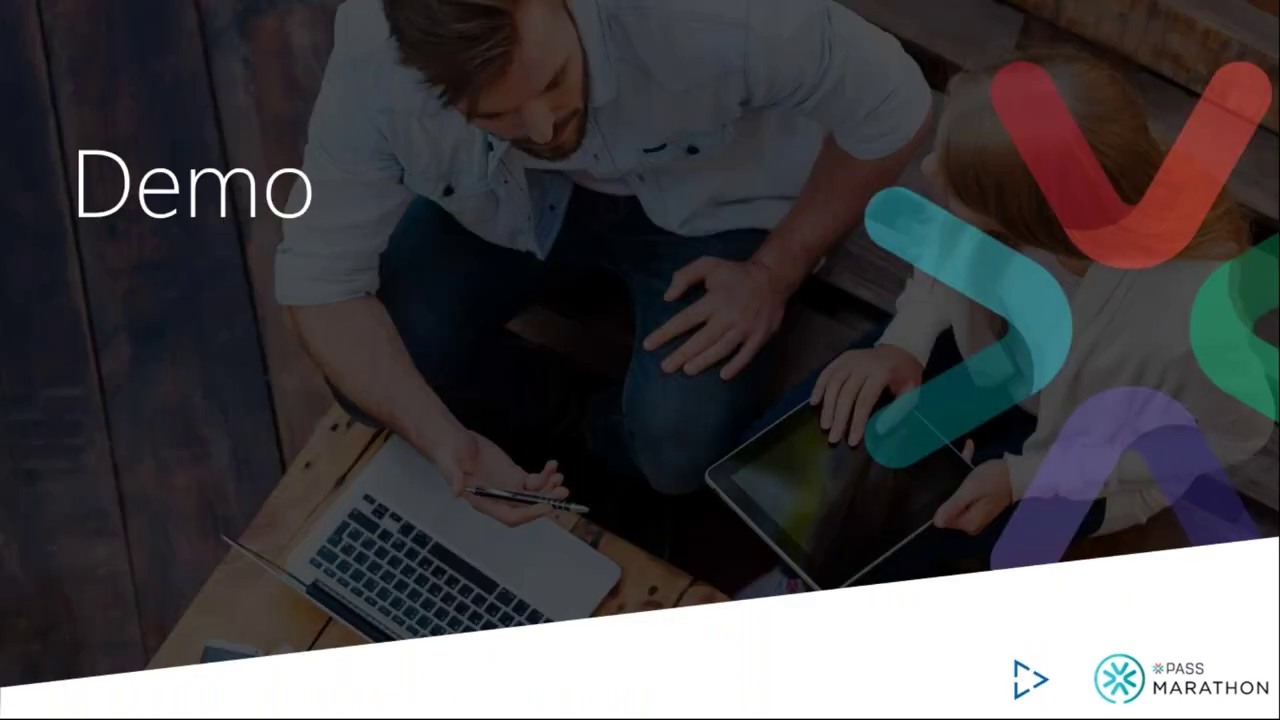
key(Right)
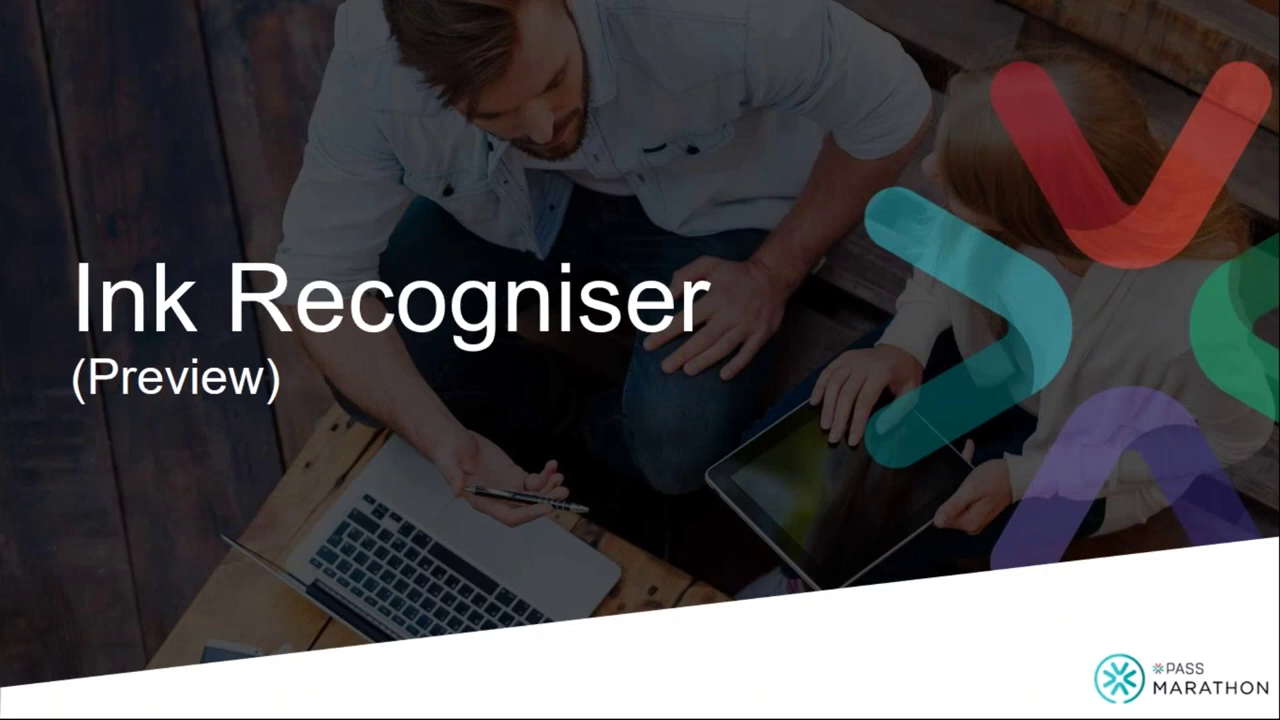
key(Right)
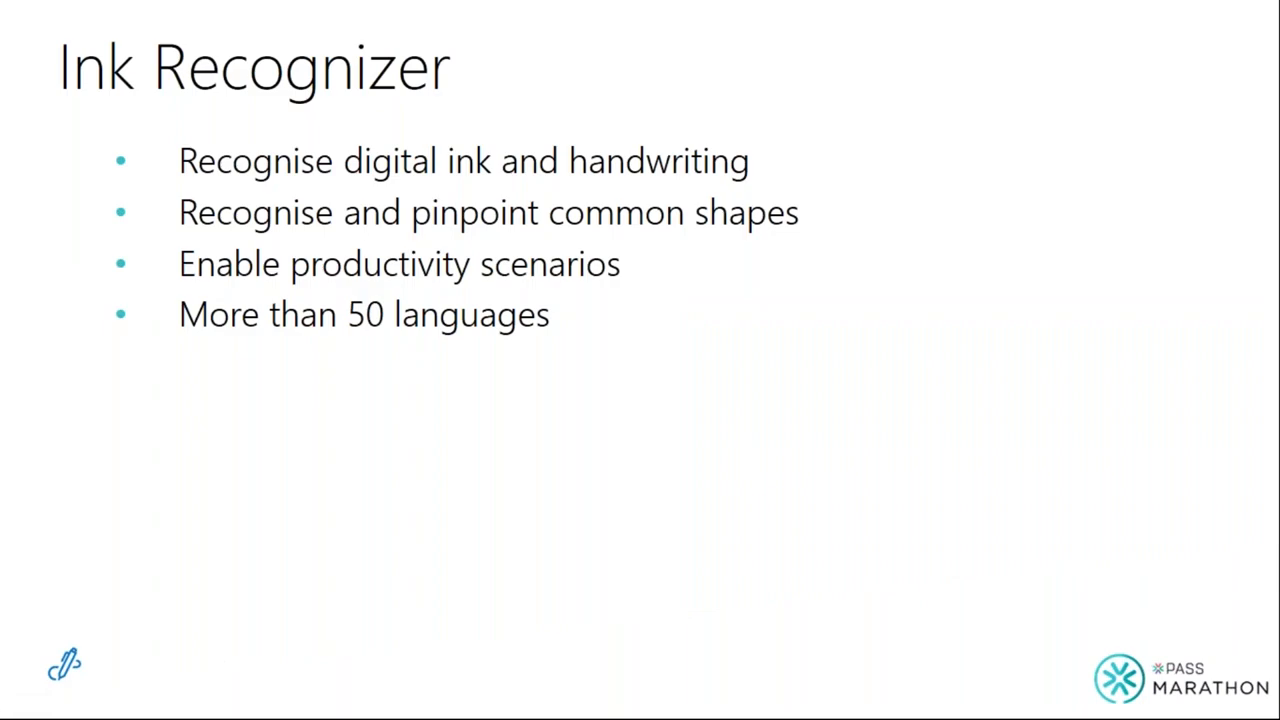
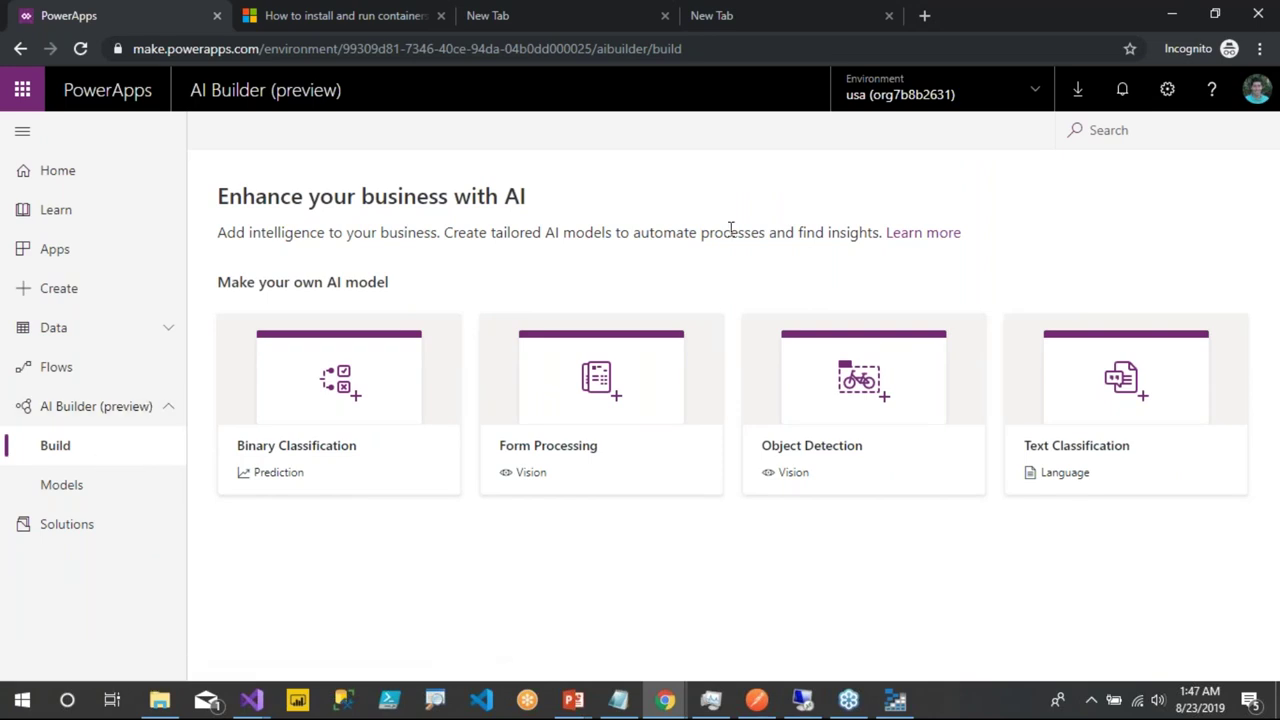
key(Print)
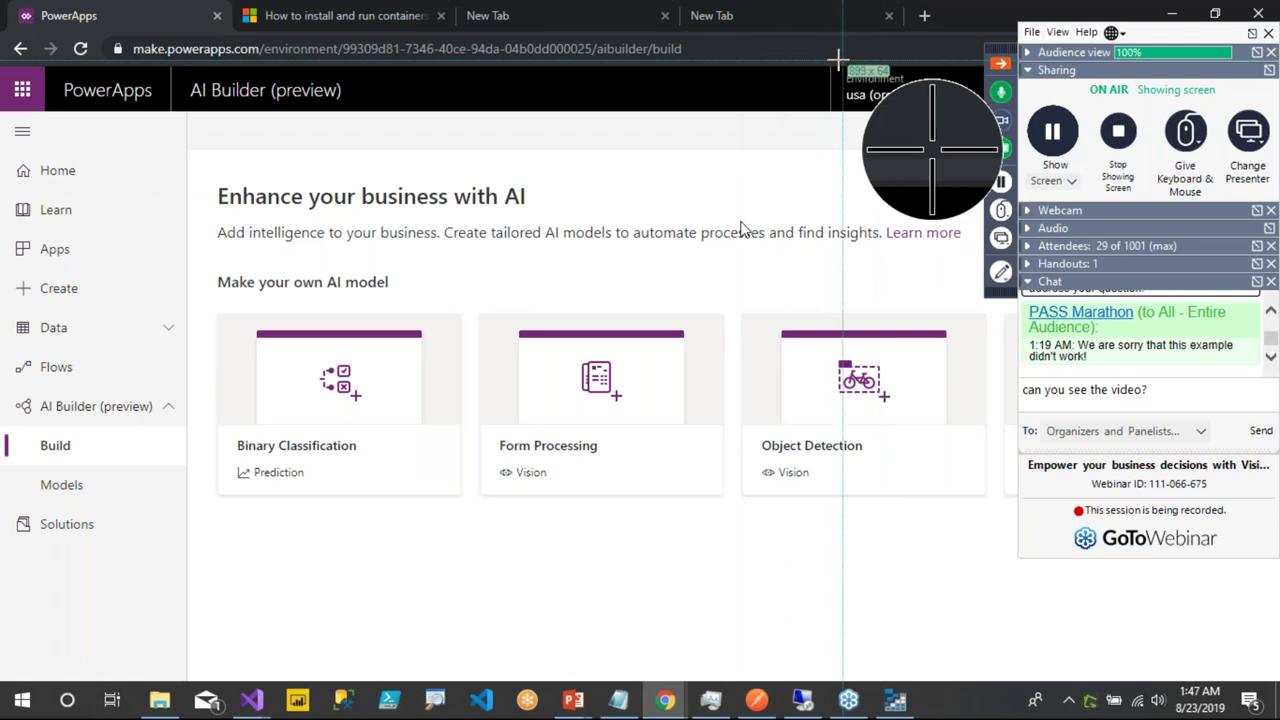
key(Escape)
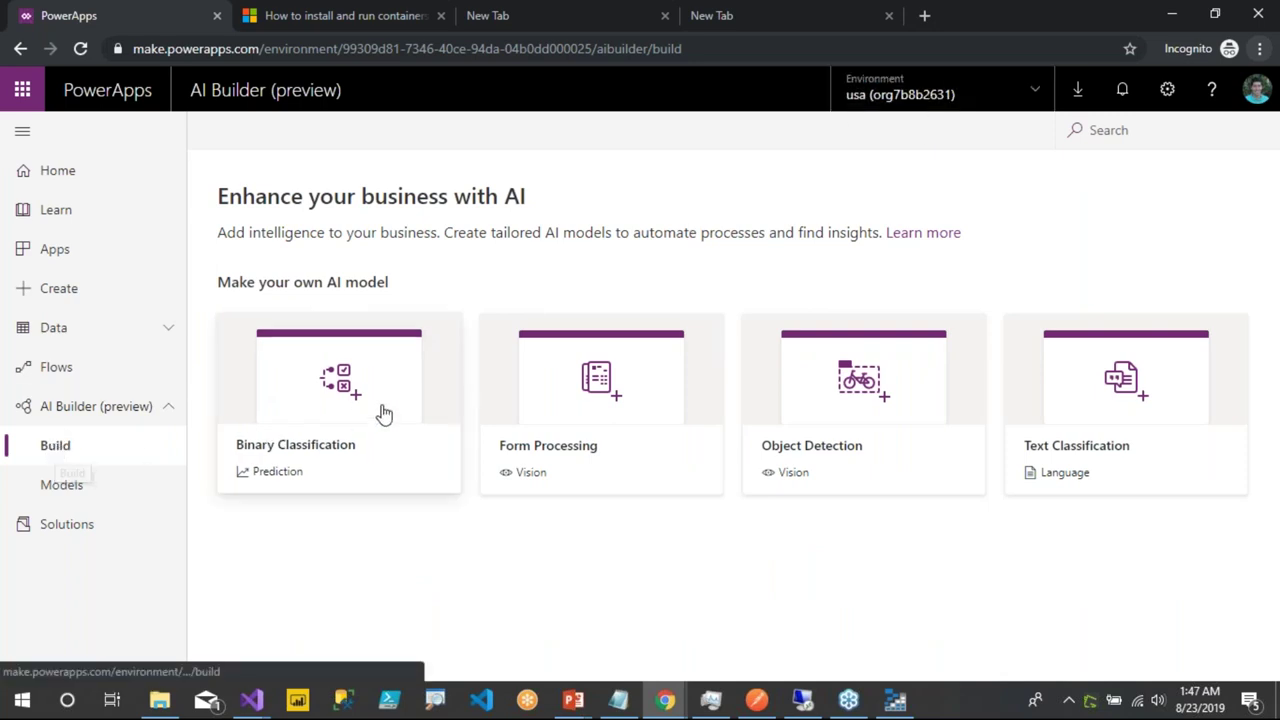
- Create a Form Processing model named "PASS Marathon" in AI Builder
click(614, 388)
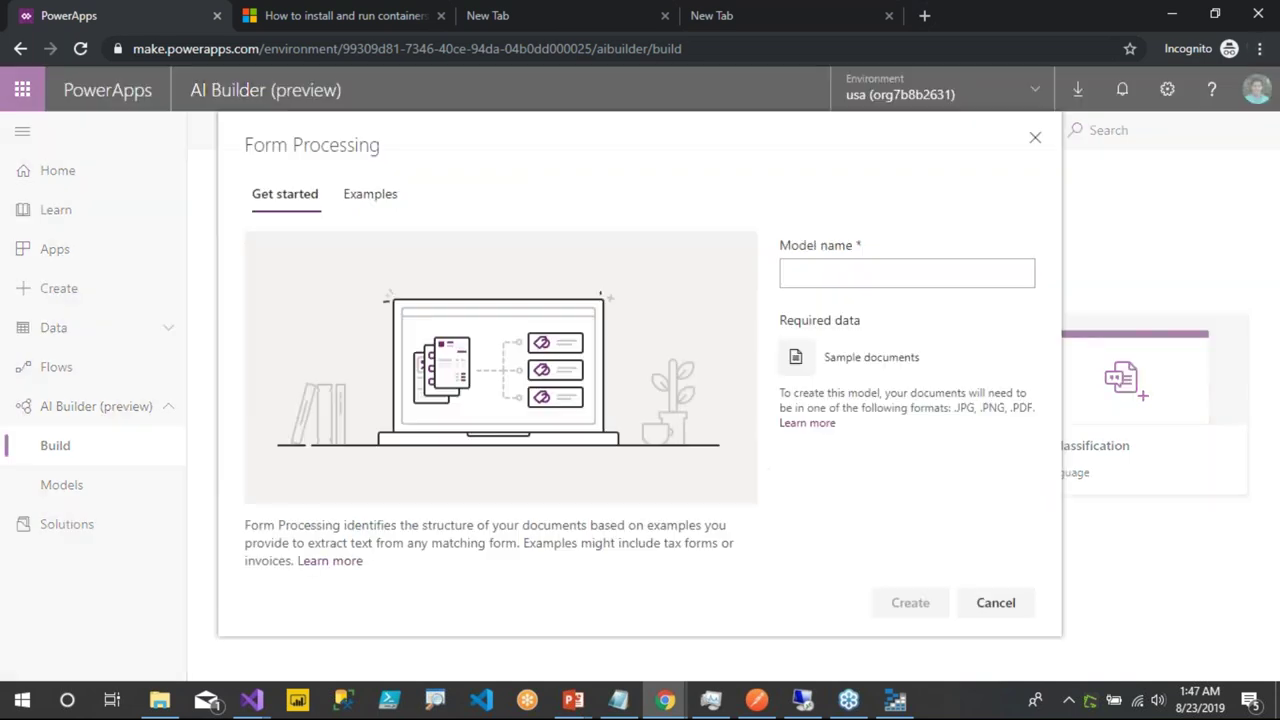
click(816, 276)
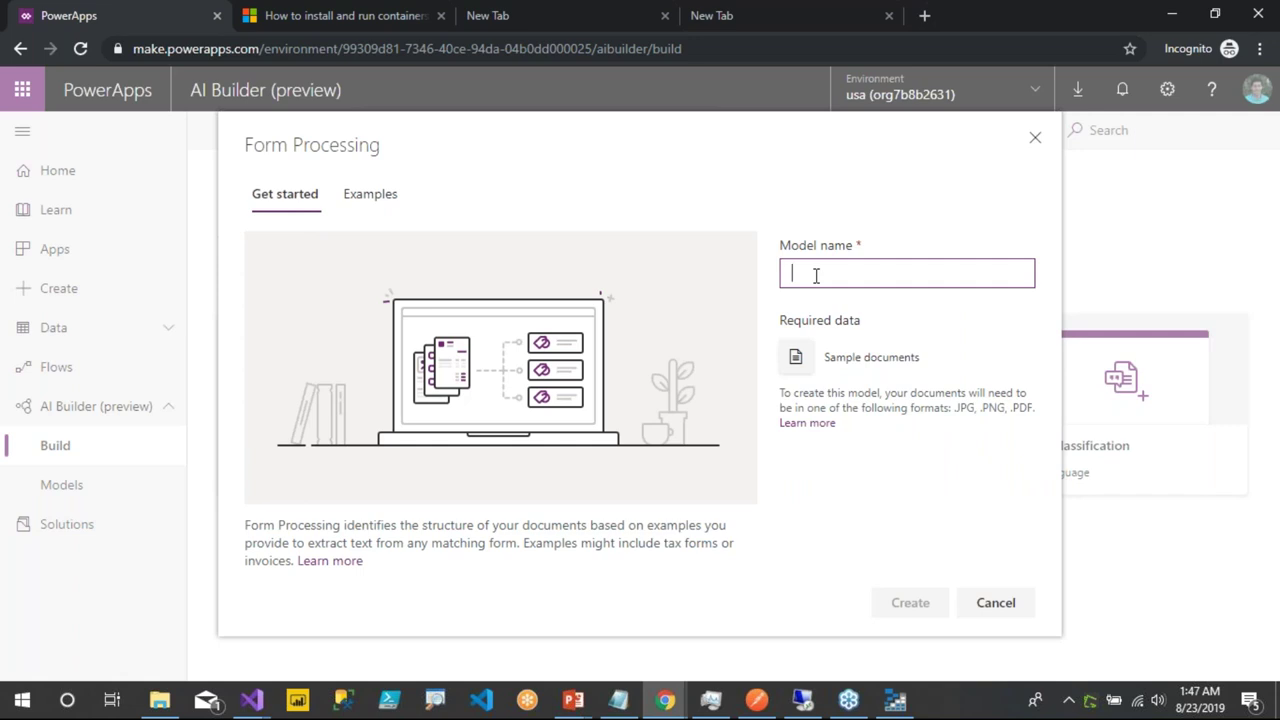
text(PAS)
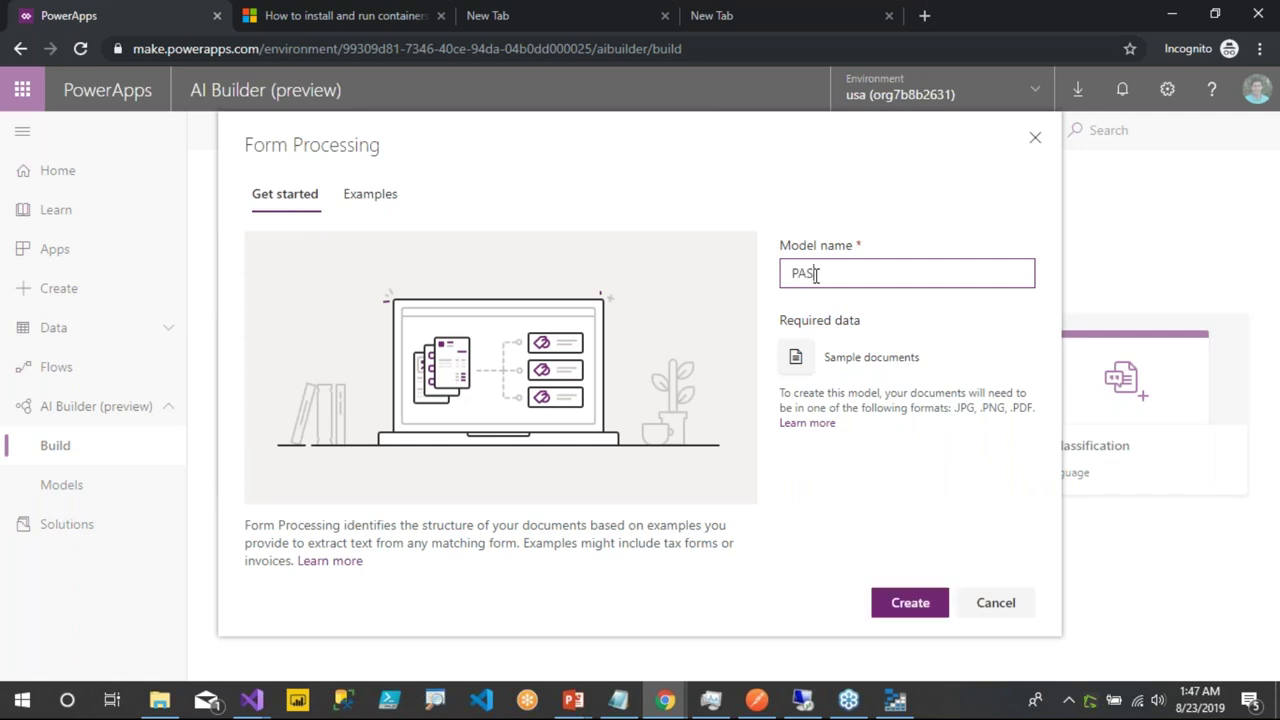
text(S Marathon)
click(918, 603)
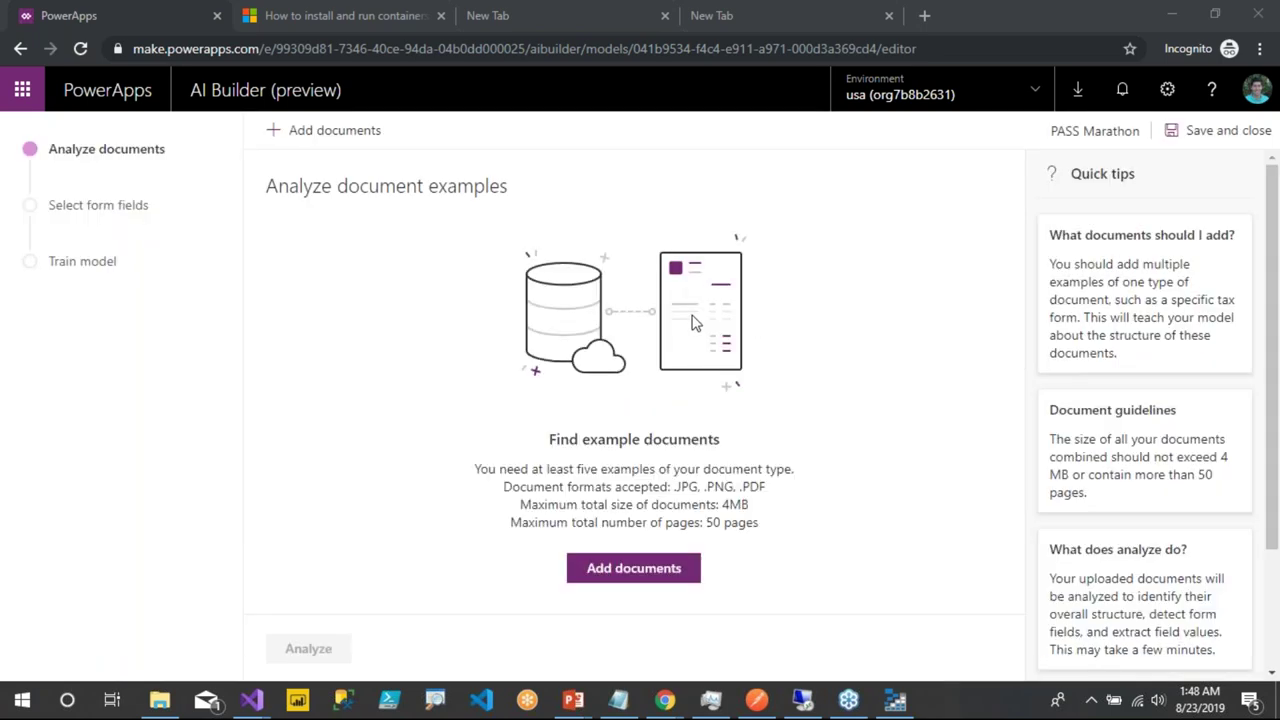
- Add the example documents 1.pdf to 5.pdf from the Forms Brisbane Office folder inside Demo 5 Form Recogniser
click(657, 567)
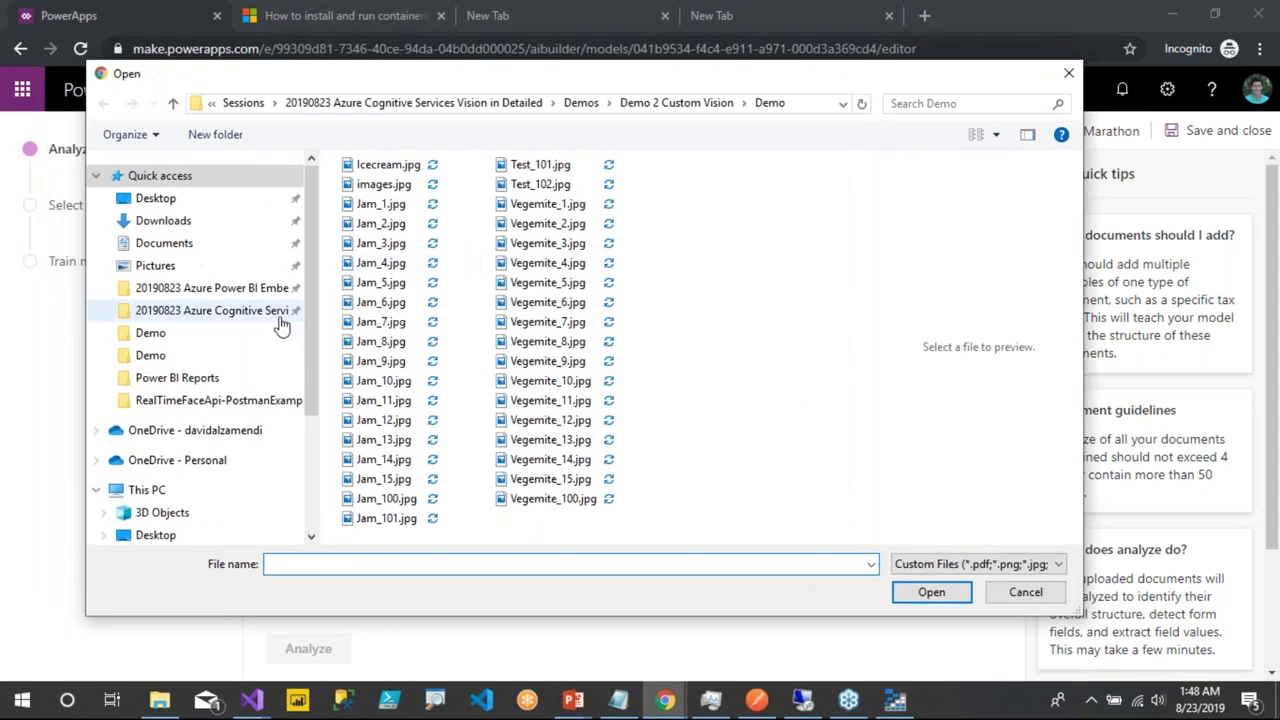
click(220, 311)
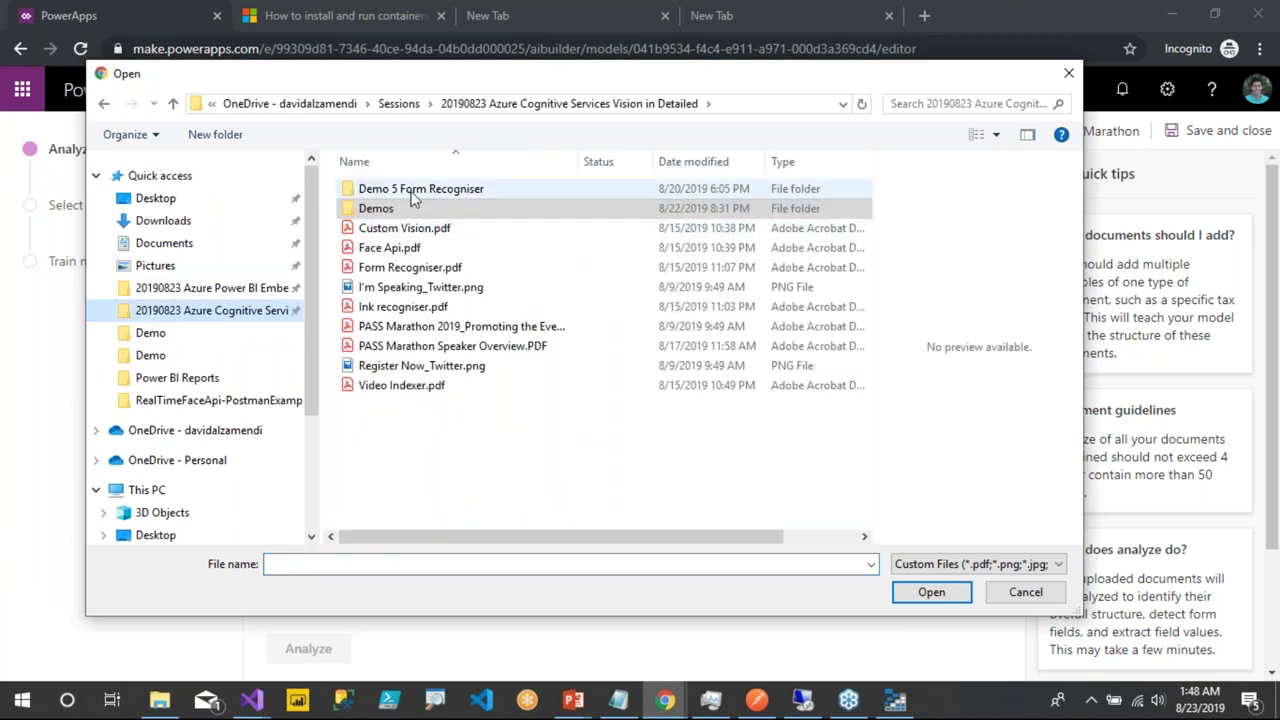
double_click(418, 190)
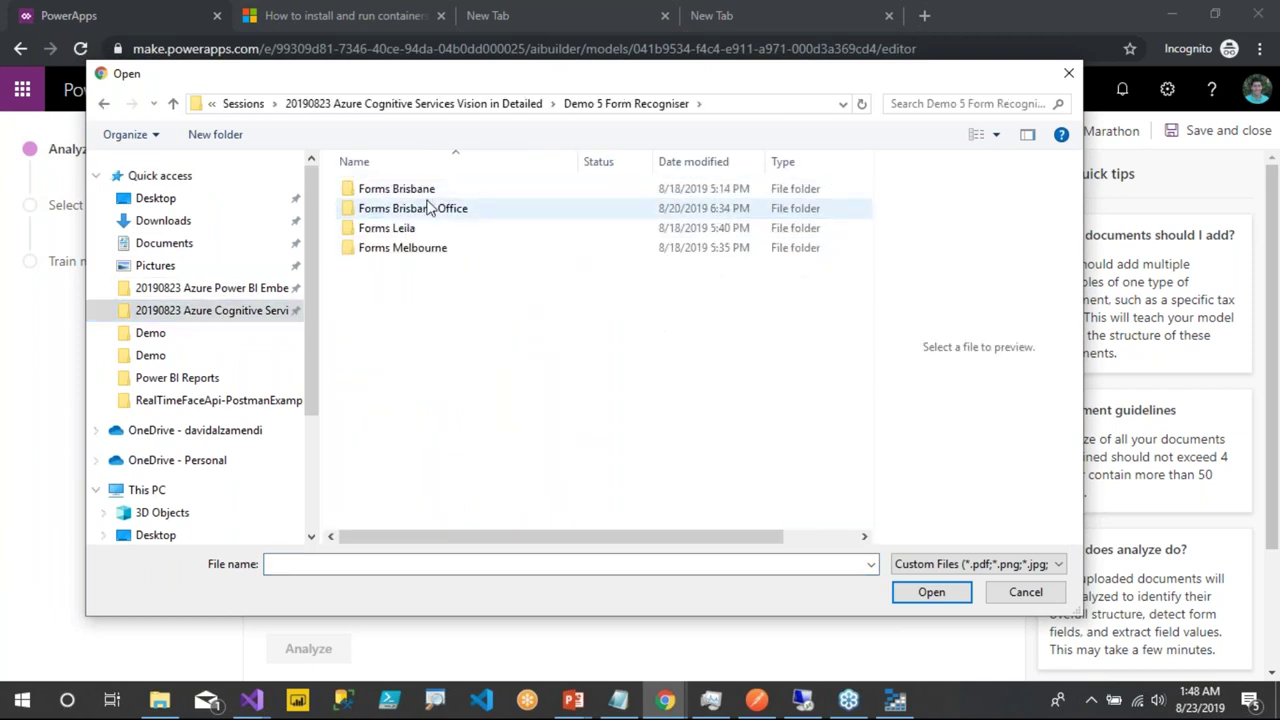
double_click(428, 208)
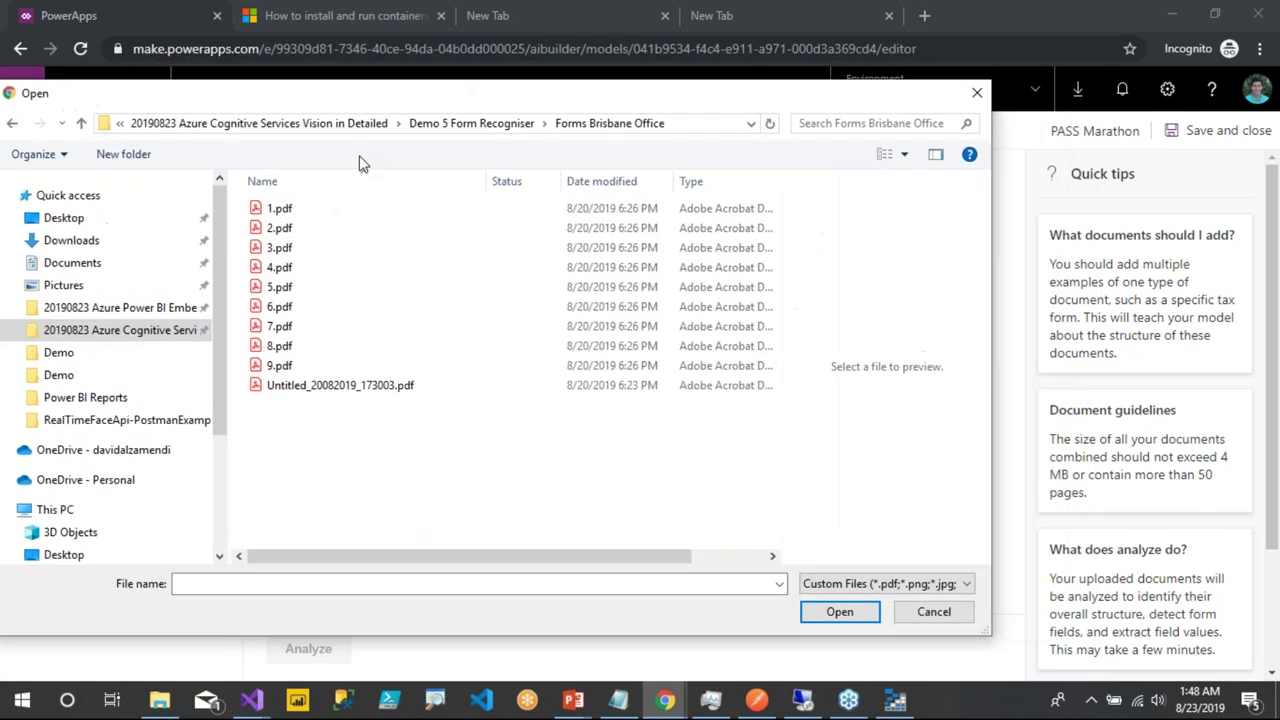
click(323, 209)
shift+click(314, 248)
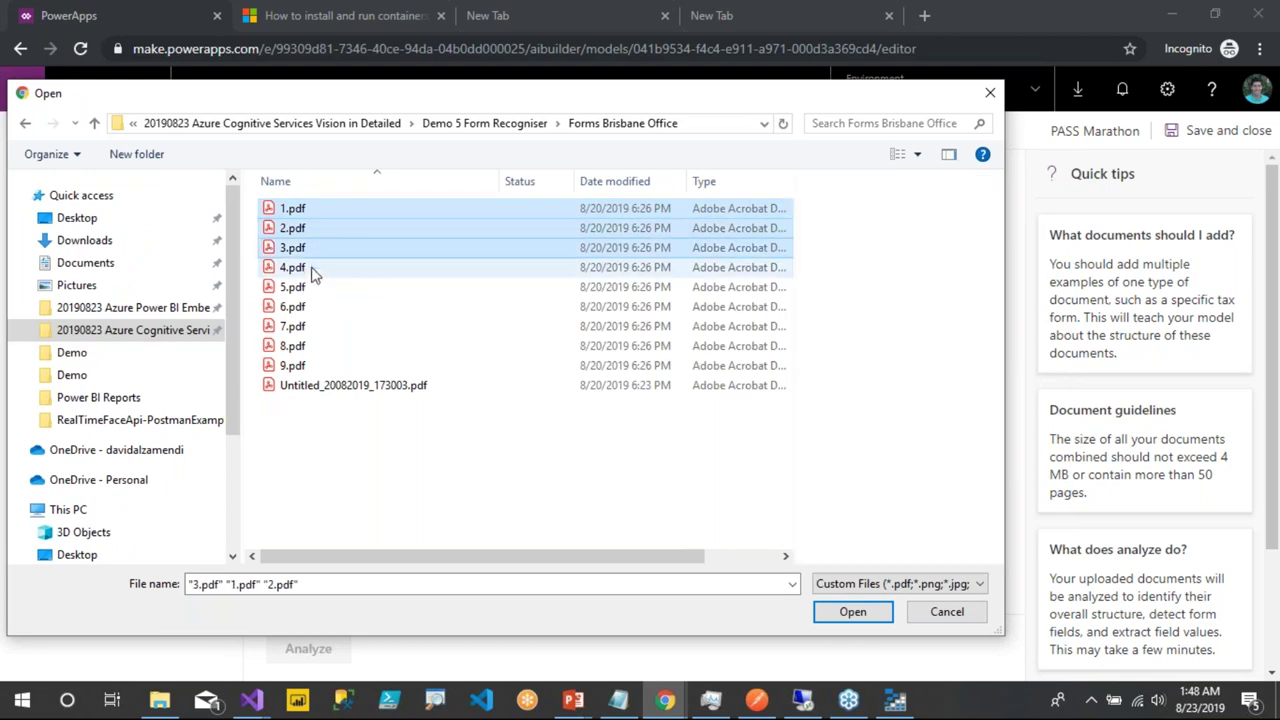
shift+click(318, 288)
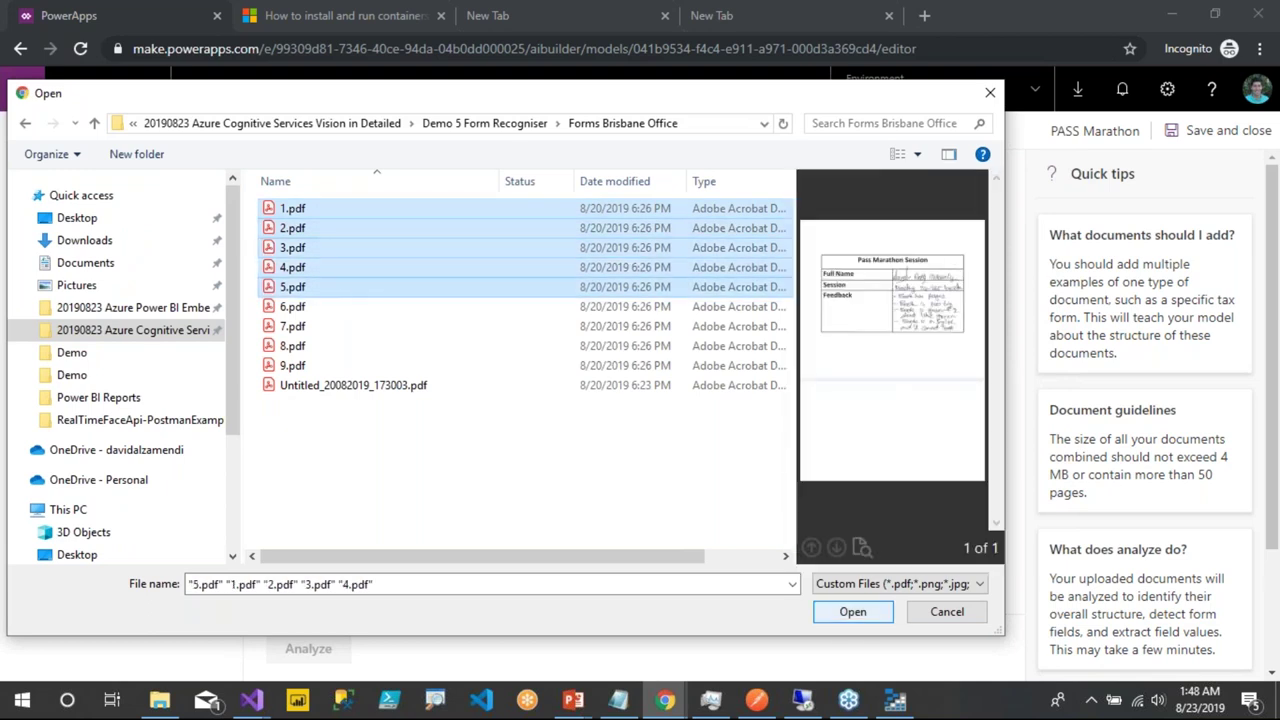
key(Return)
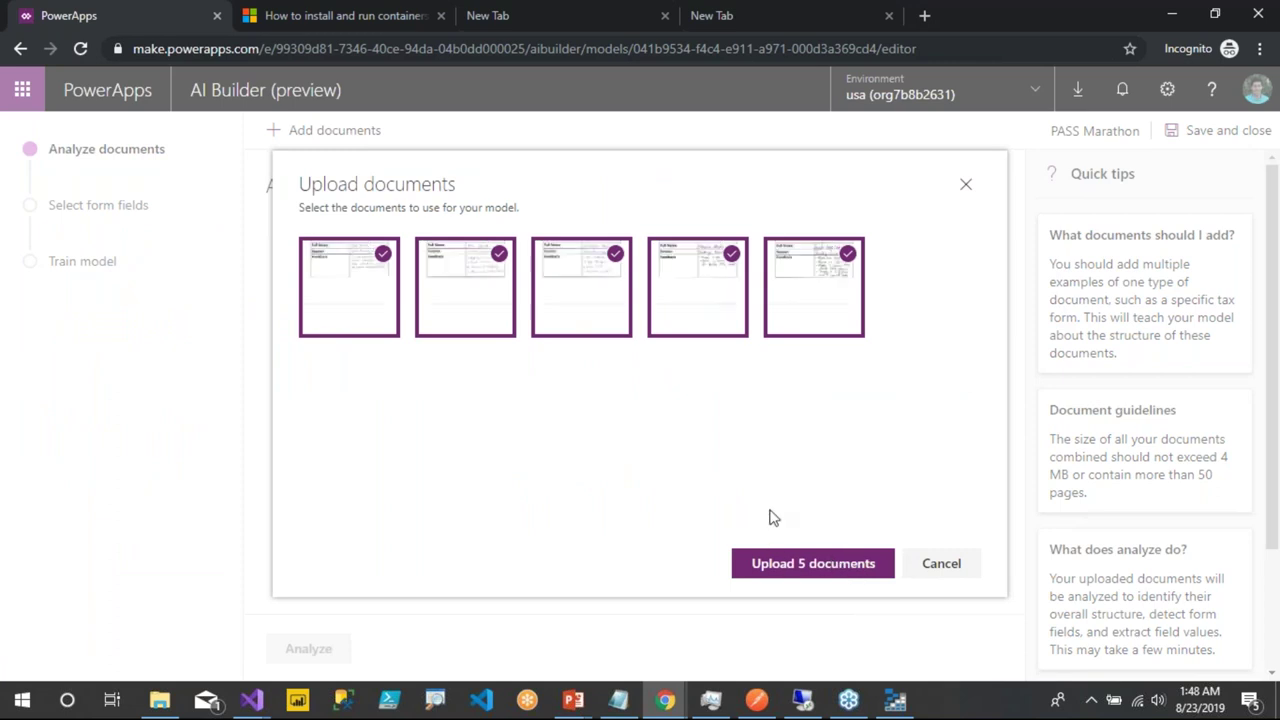
- Upload the five chosen documents to the model and analyze them
click(806, 568)
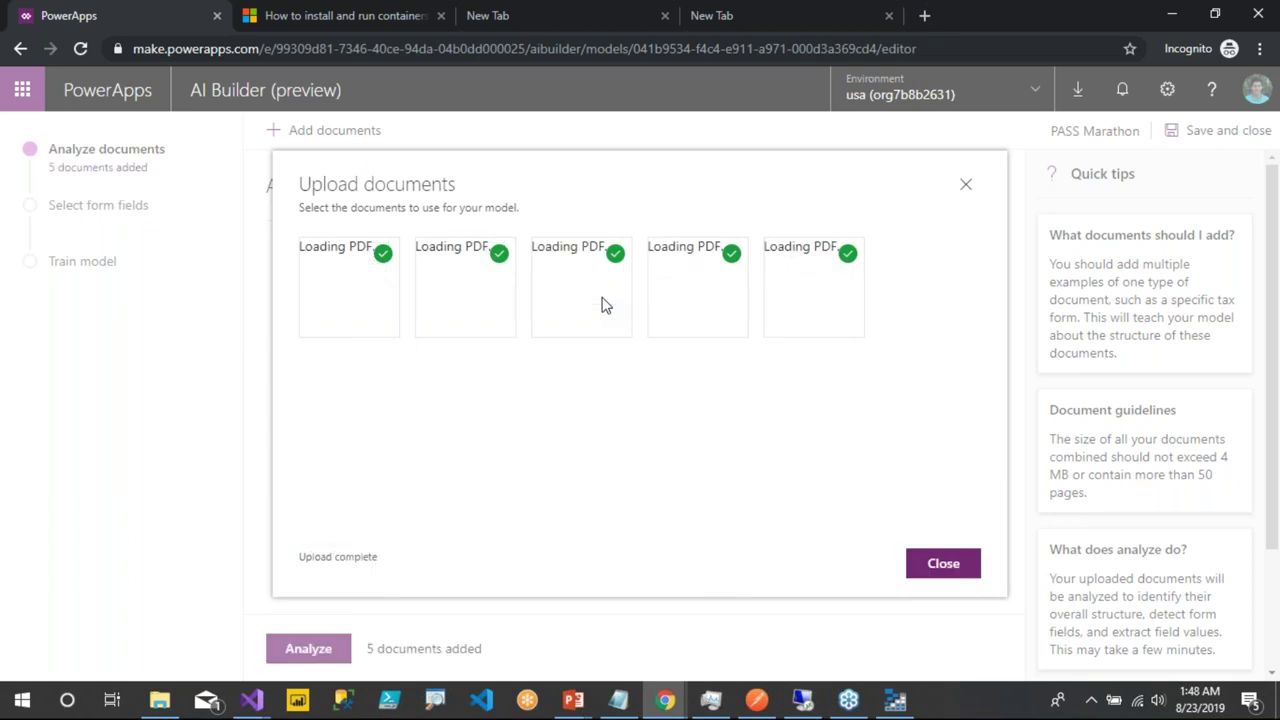
click(930, 565)
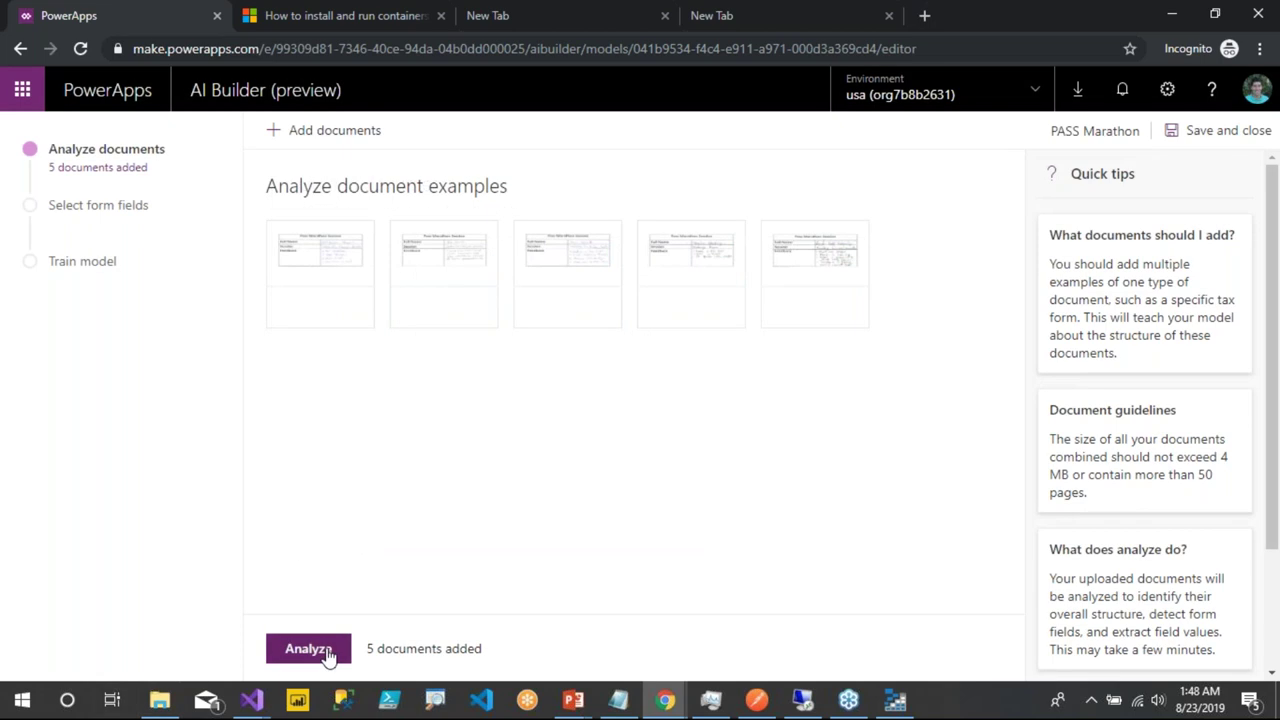
click(308, 649)
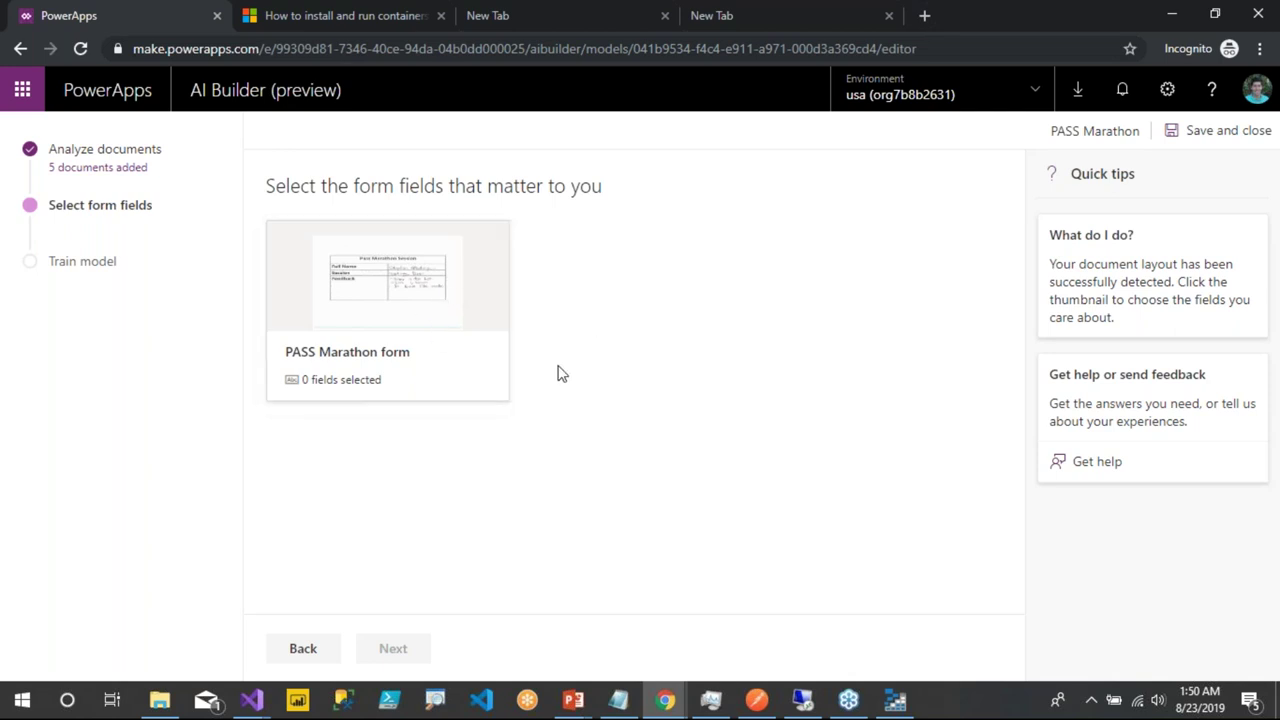
- Select the Full Name, Session and Feedback fields of the PASS Marathon form for extraction
click(464, 300)
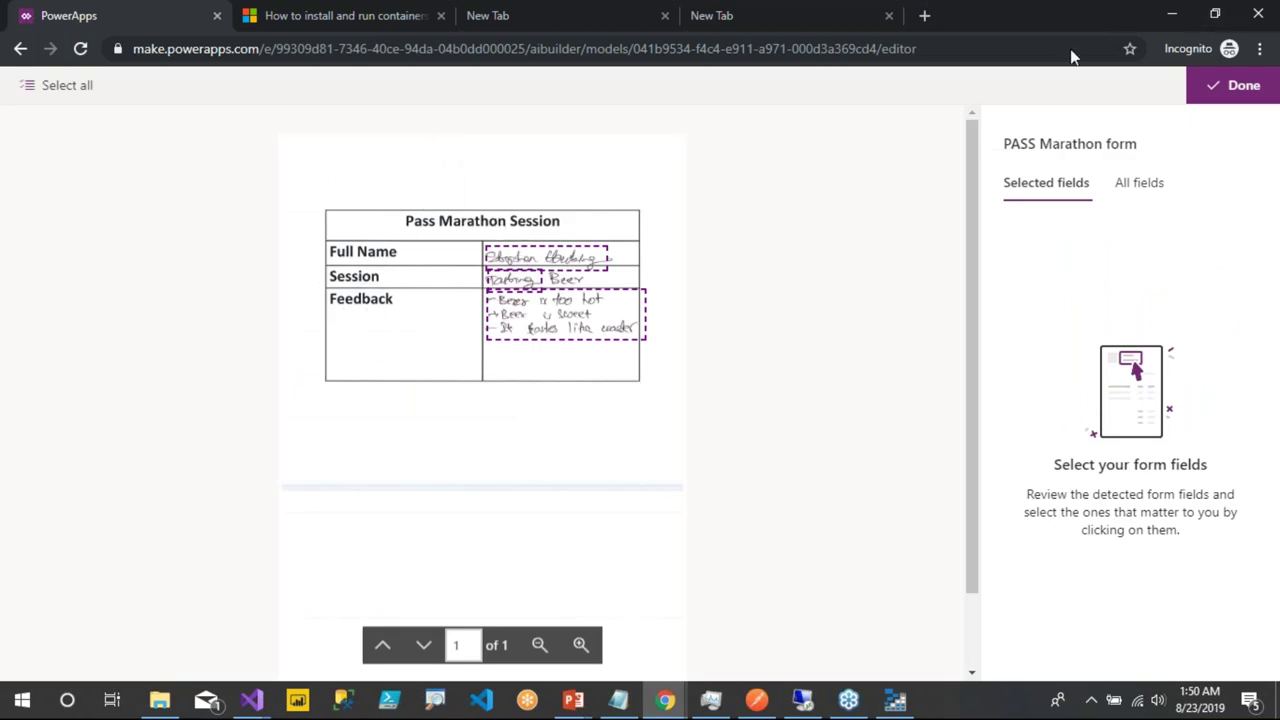
mouse_move(553, 260)
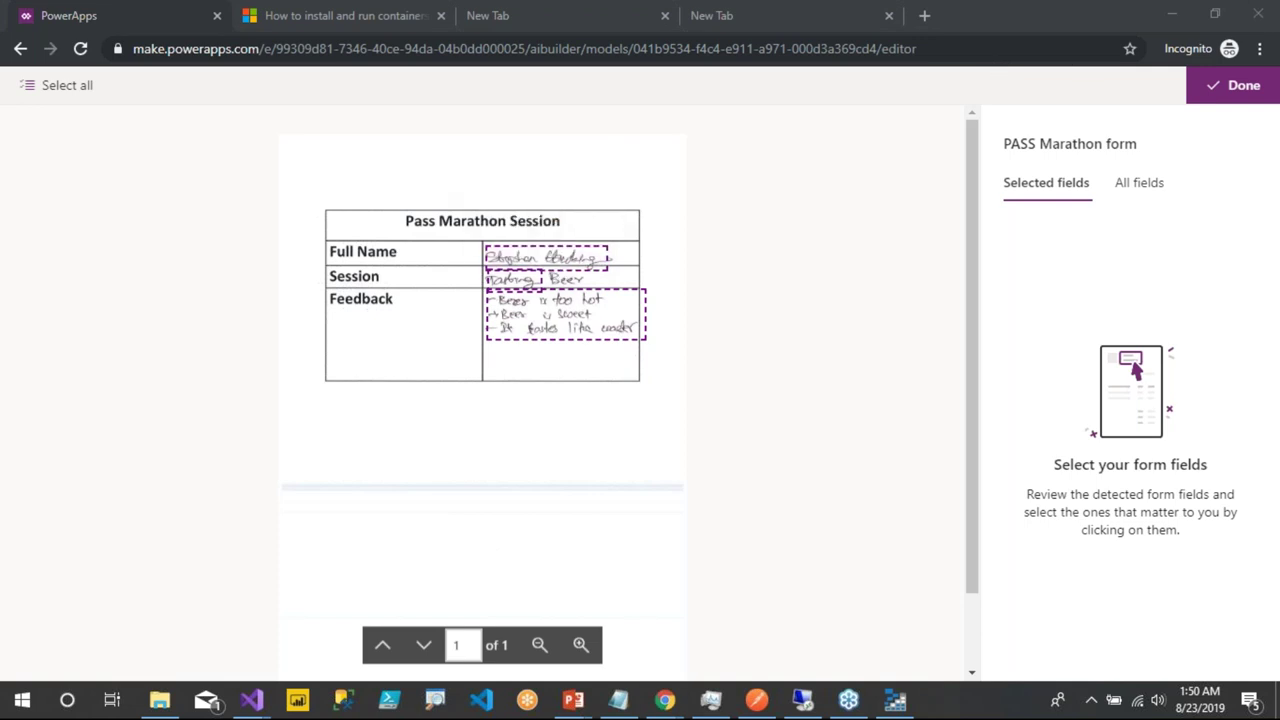
click(1158, 182)
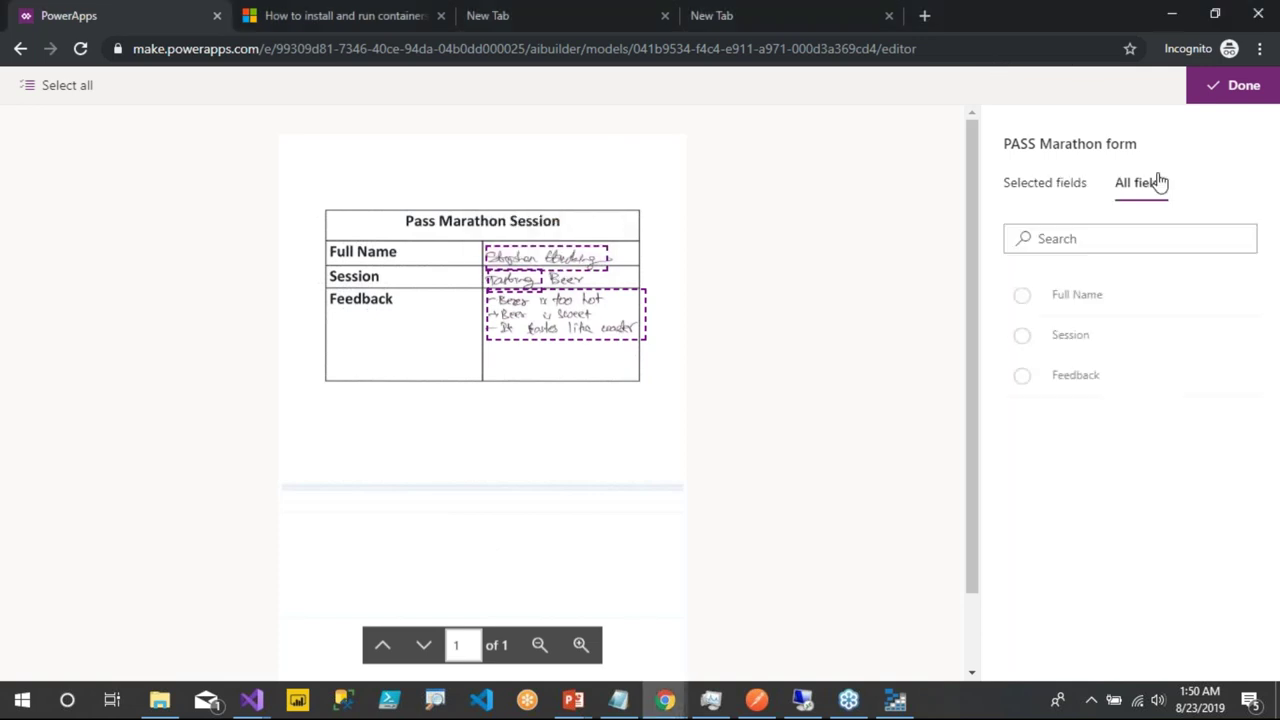
click(1022, 294)
click(1022, 335)
click(1022, 376)
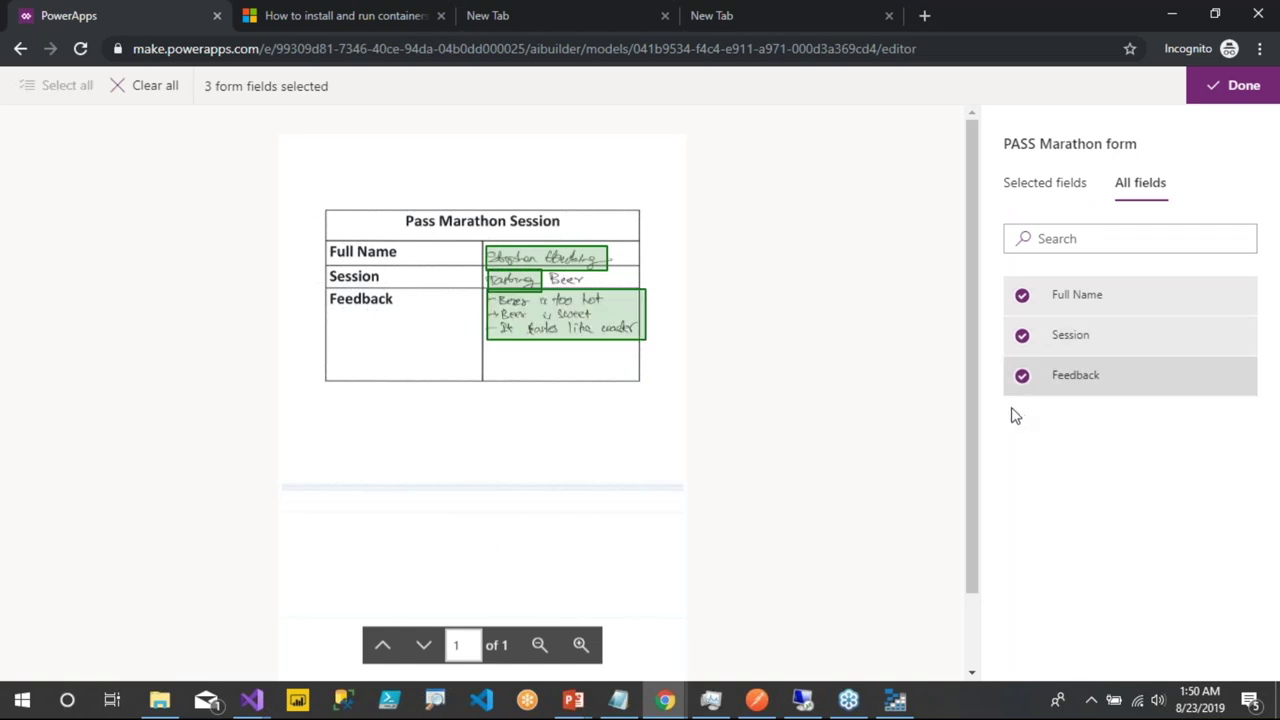
click(1226, 88)
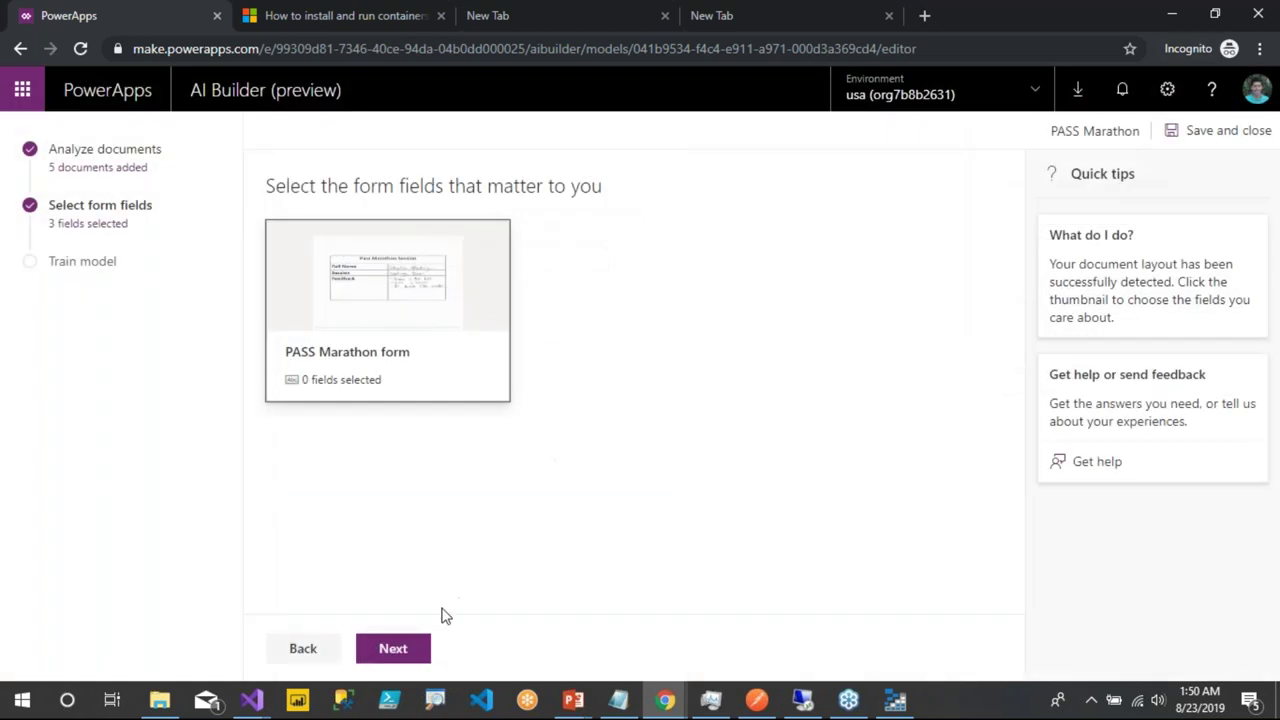
- Train the model with the selected form fields and go to its details page
click(390, 649)
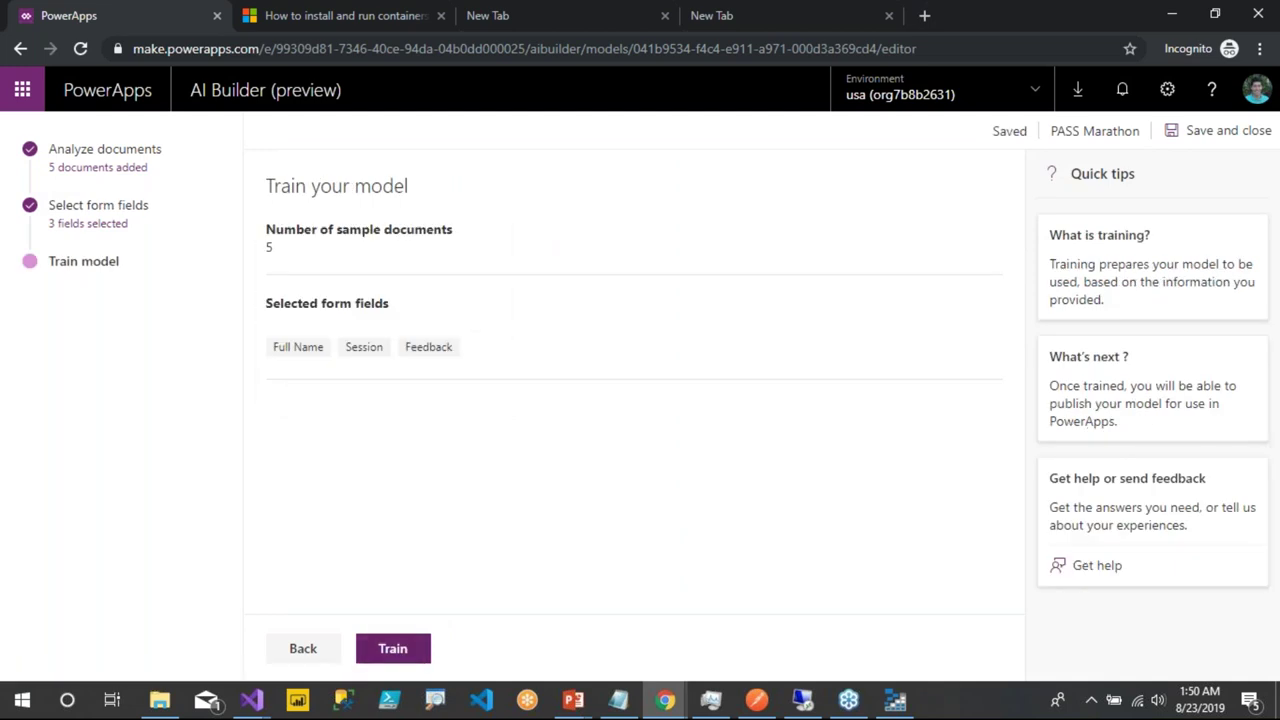
click(409, 649)
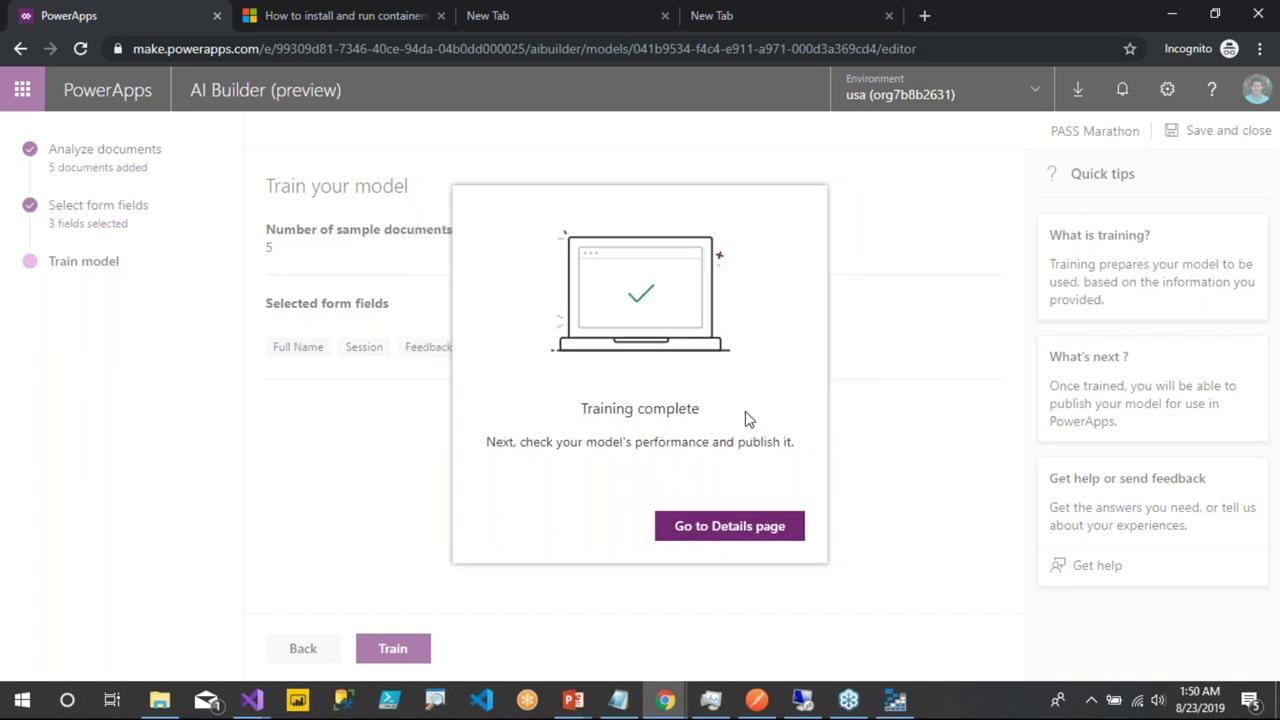
click(700, 530)
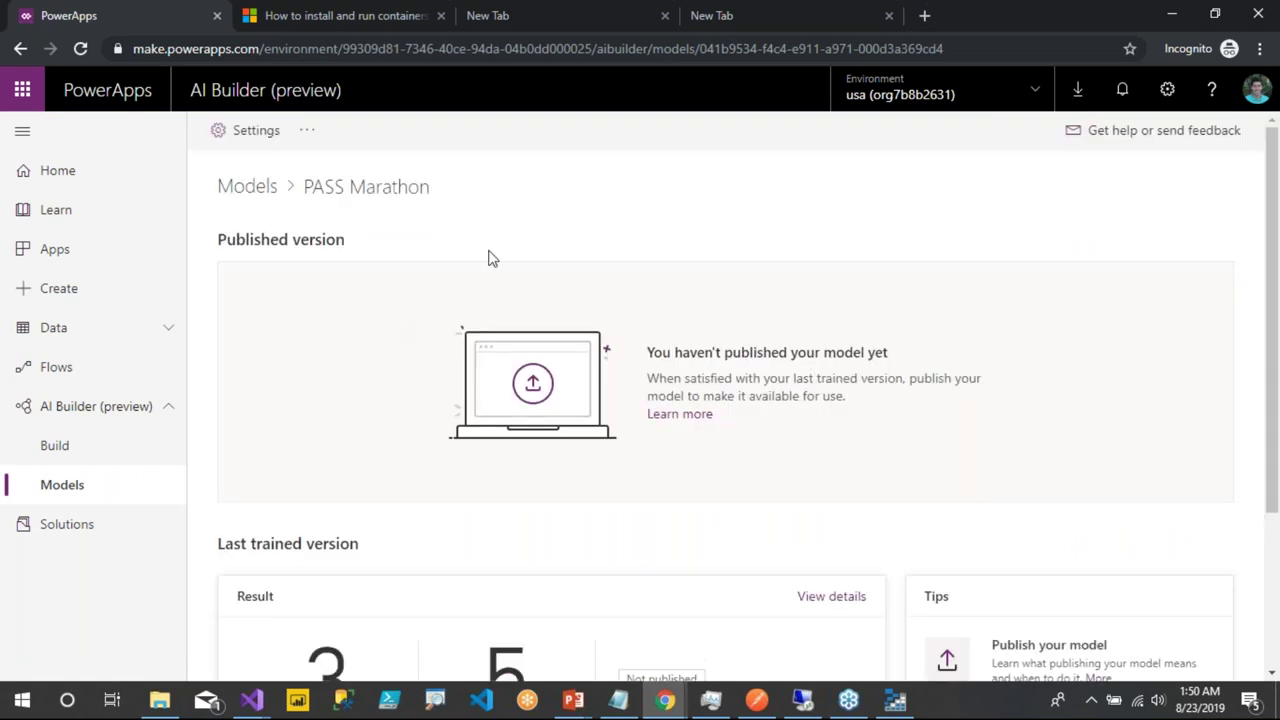
- Publish the last trained version of the PASS Marathon model
scroll(490, 258, down, 1)
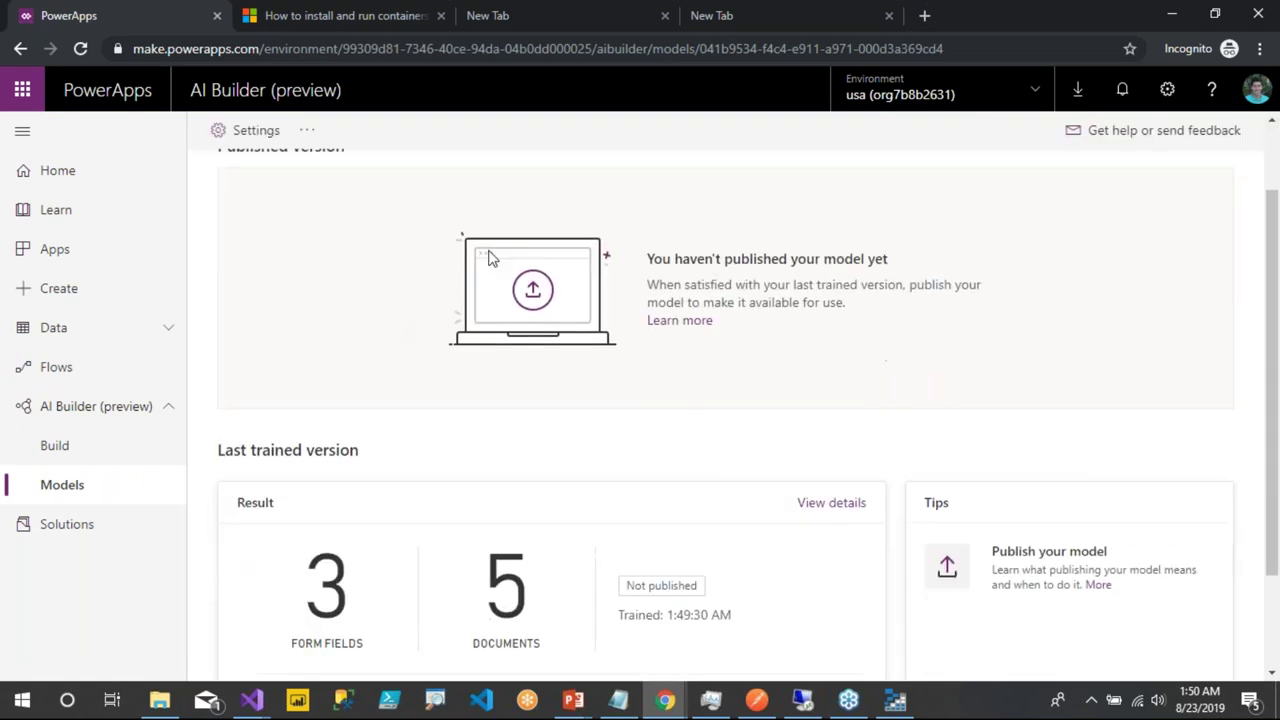
scroll(490, 258, down, 1)
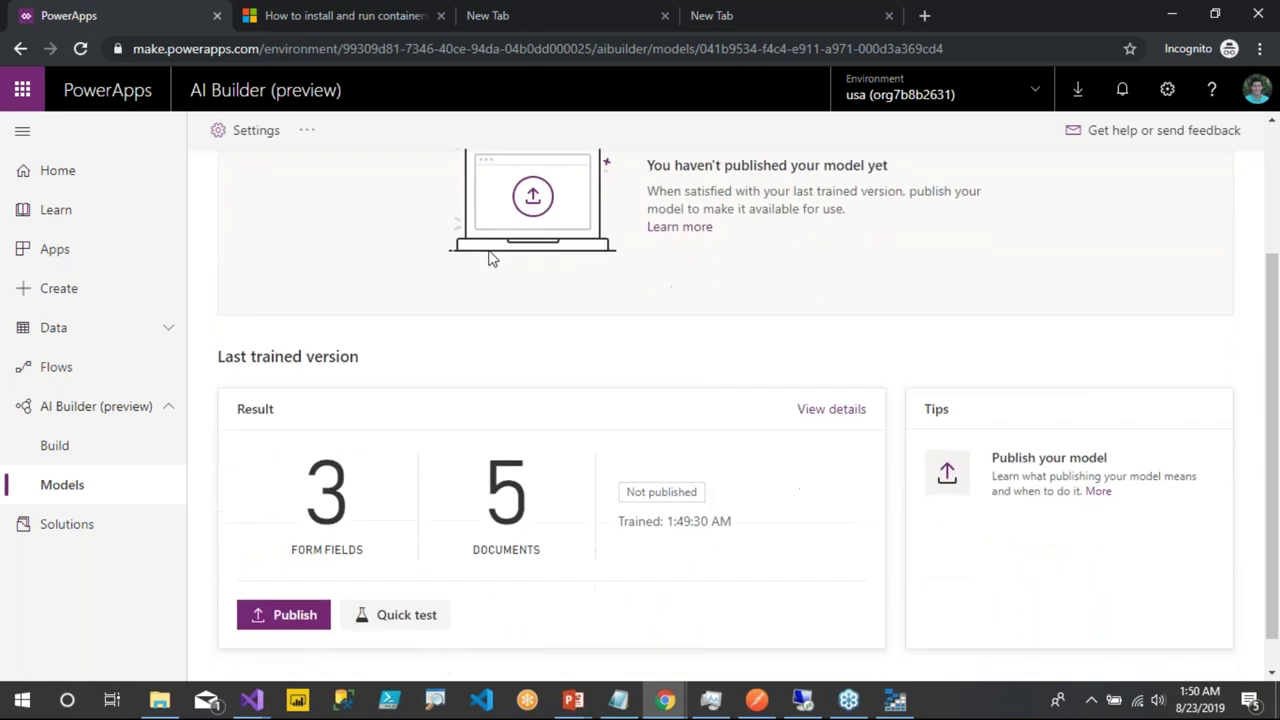
scroll(330, 500, down, 1)
click(287, 585)
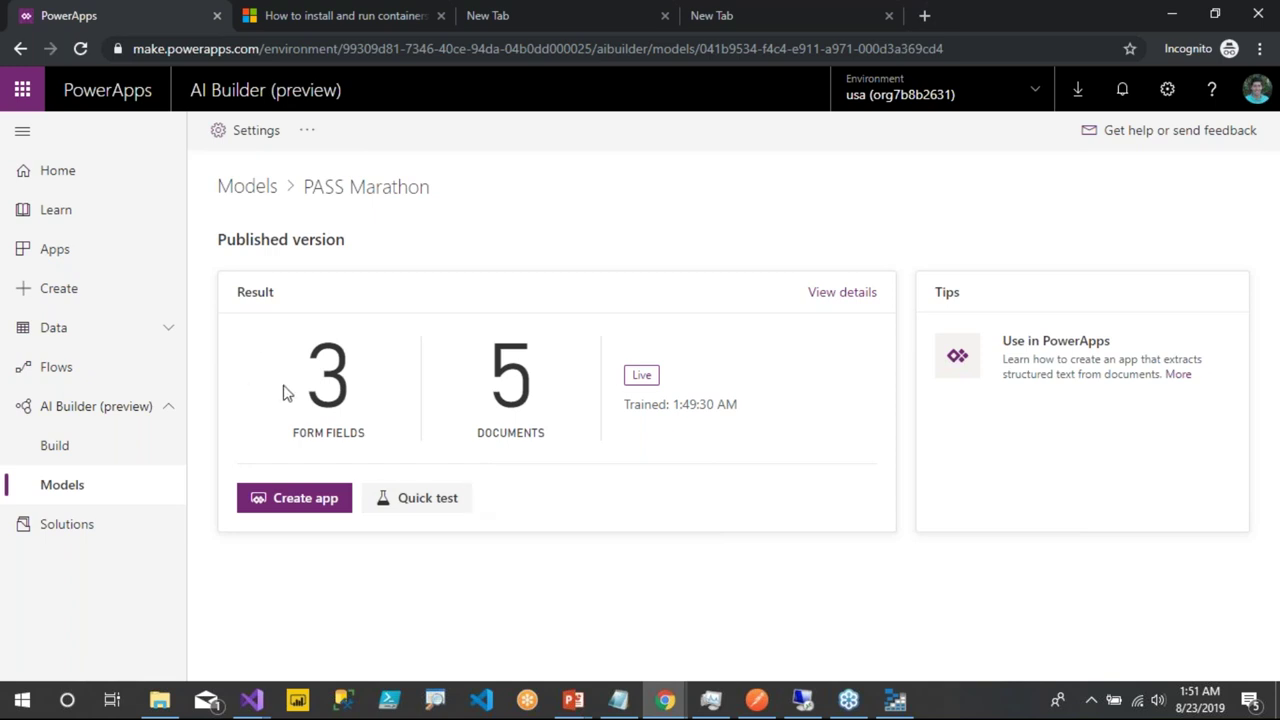
- Start a blank canvas app in Tablet format and begin its name with "PASS M"
click(91, 287)
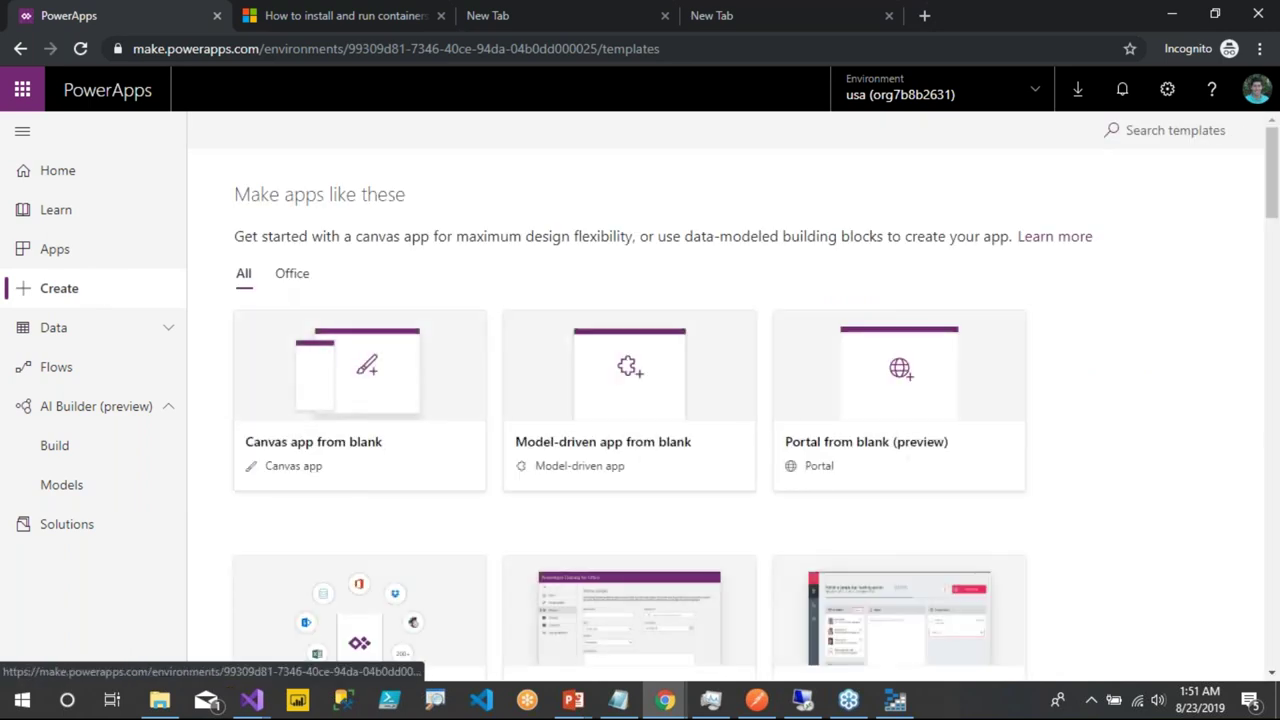
click(301, 355)
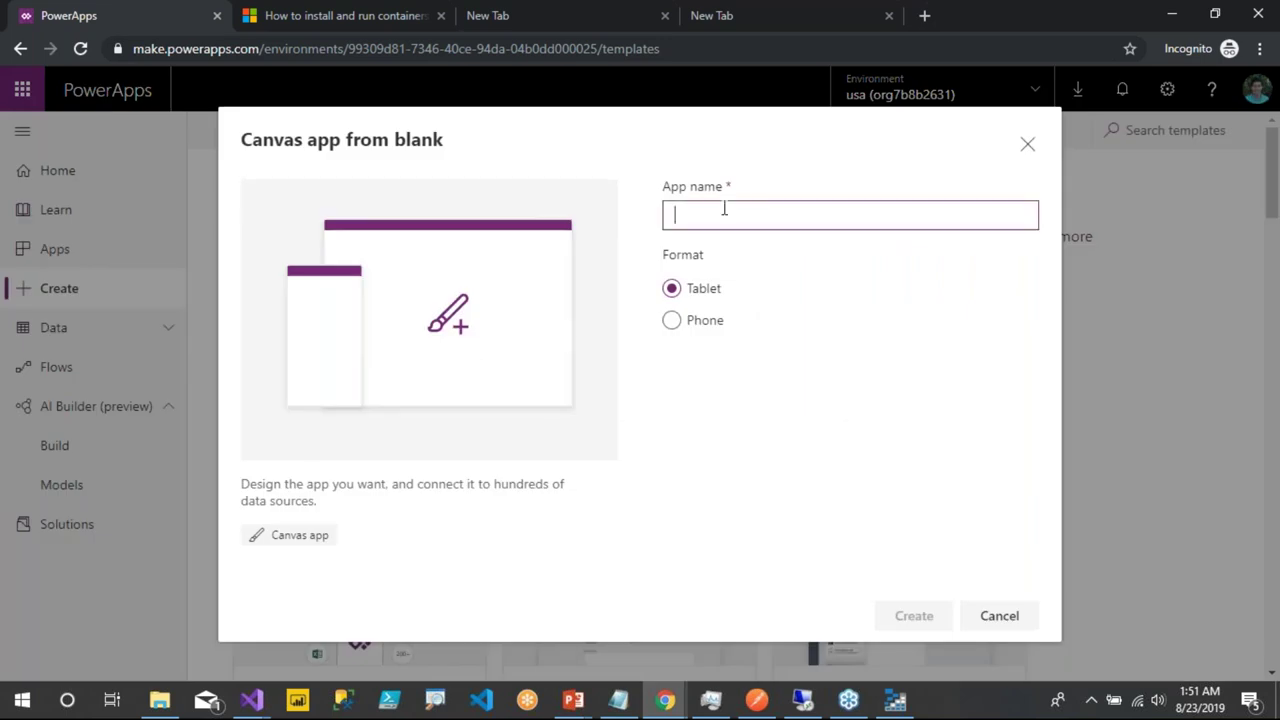
text(PASS M)
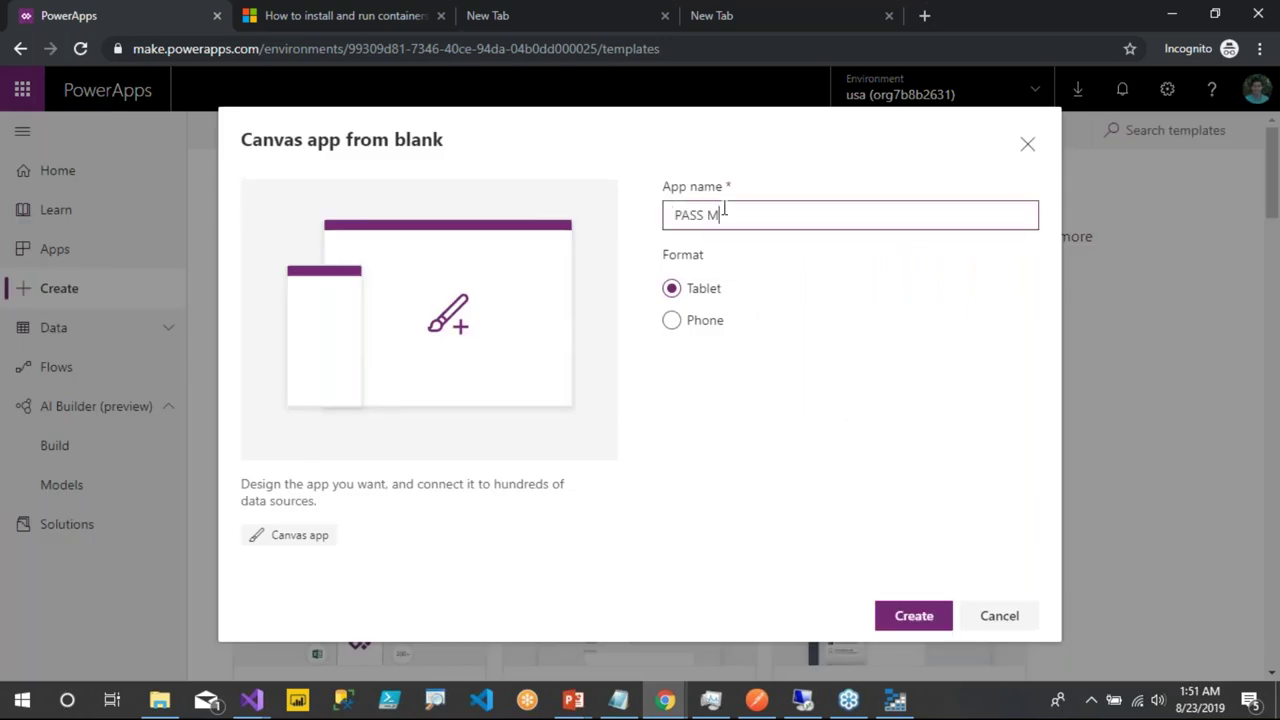